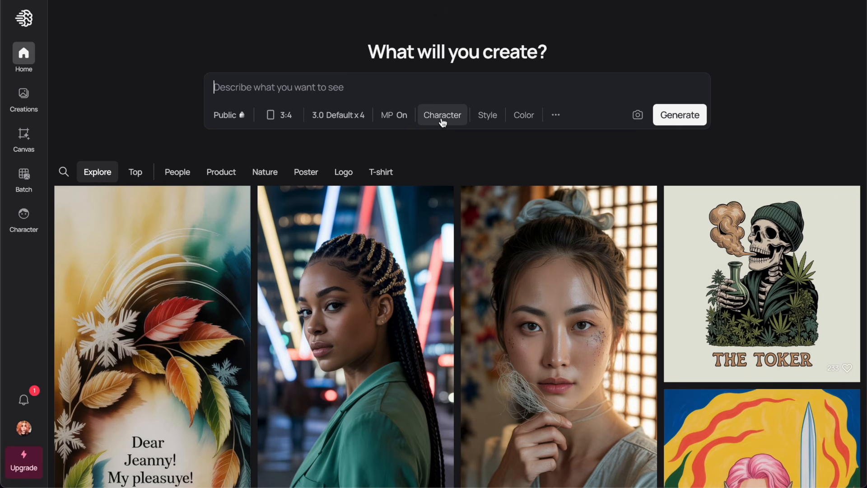
Check the saved characters in the prompt's character picker, close it, and open the Character page to view the character list
{"action": "left_click", "coordinate": [451, 121]}
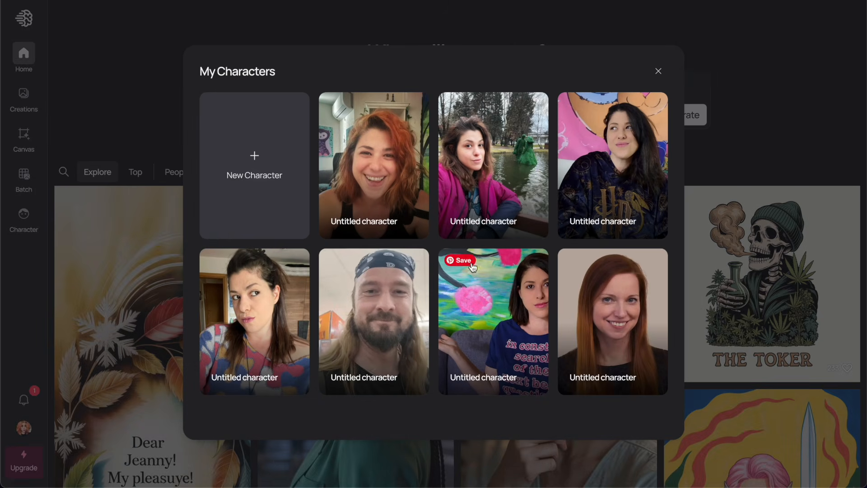
{"action": "left_click", "coordinate": [786, 72]}
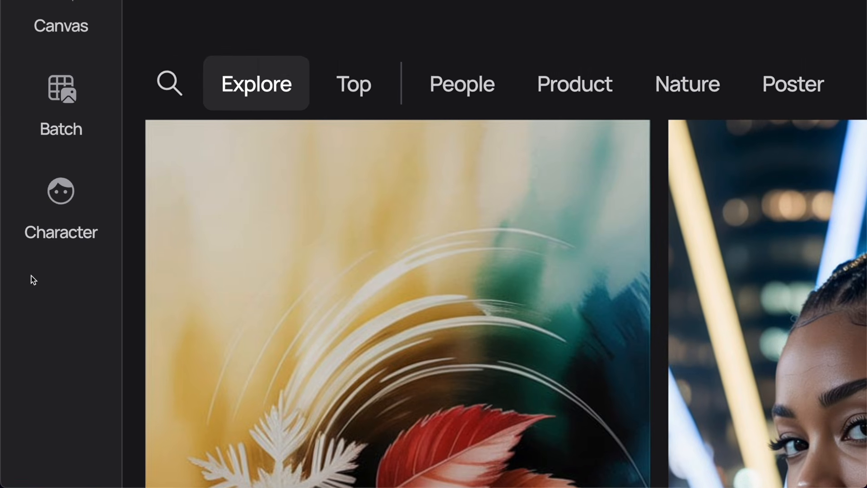
{"action": "left_click", "coordinate": [61, 193]}
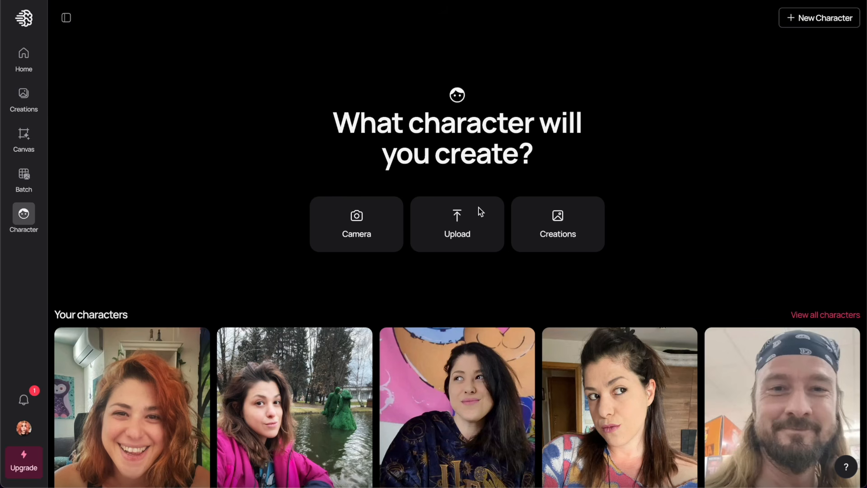
{"action": "scroll", "coordinate": [589, 121], "scroll_direction": "down", "scroll_amount": 2}
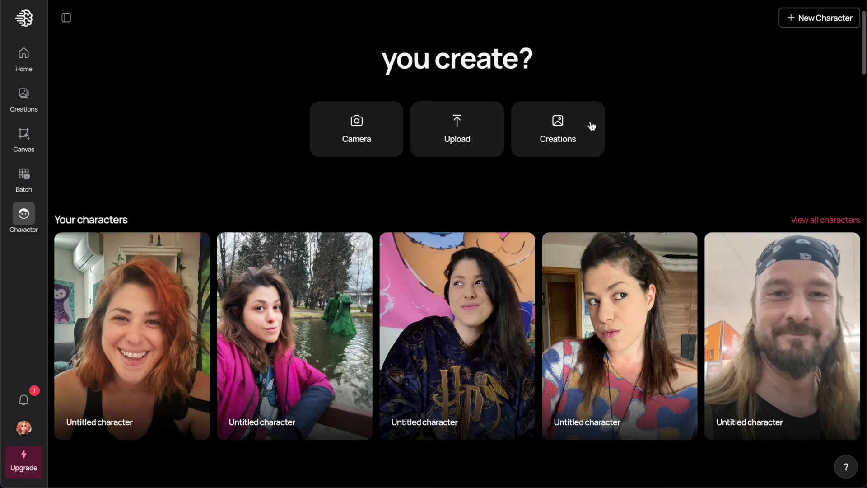
Look through the past creations of the pond-photo character with the pink jacket, and return to the characters overview
{"action": "left_click", "coordinate": [300, 333]}
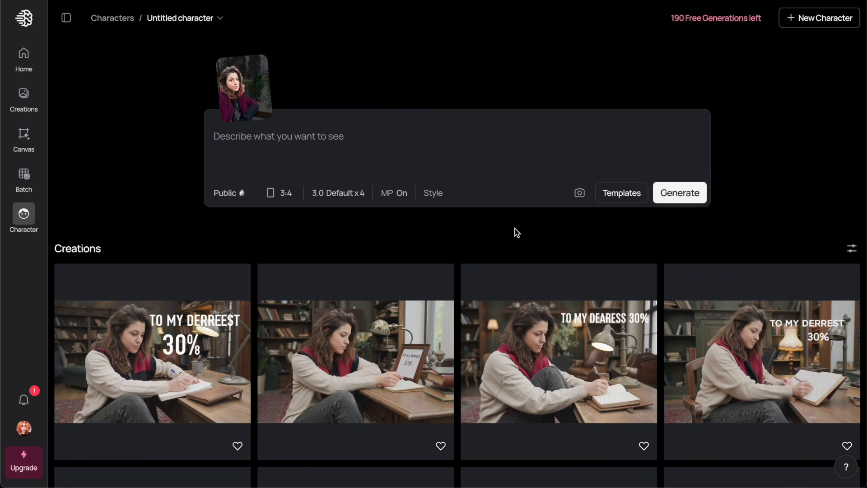
{"action": "scroll", "coordinate": [515, 228], "scroll_direction": "down", "scroll_amount": 15}
{"action": "scroll", "coordinate": [516, 233], "scroll_direction": "up", "scroll_amount": 15}
{"action": "left_click", "coordinate": [112, 18]}
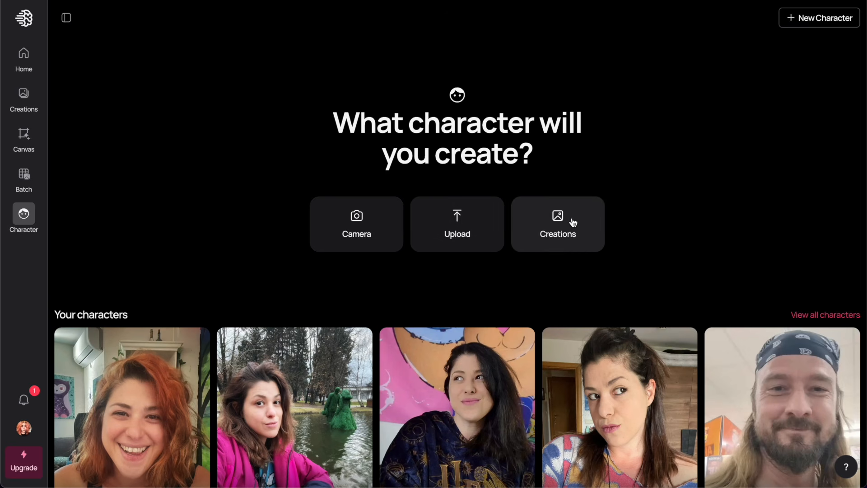
Create a new character by uploading IMG_6001.jpg from the Downloads folder
{"action": "left_click", "coordinate": [456, 226]}
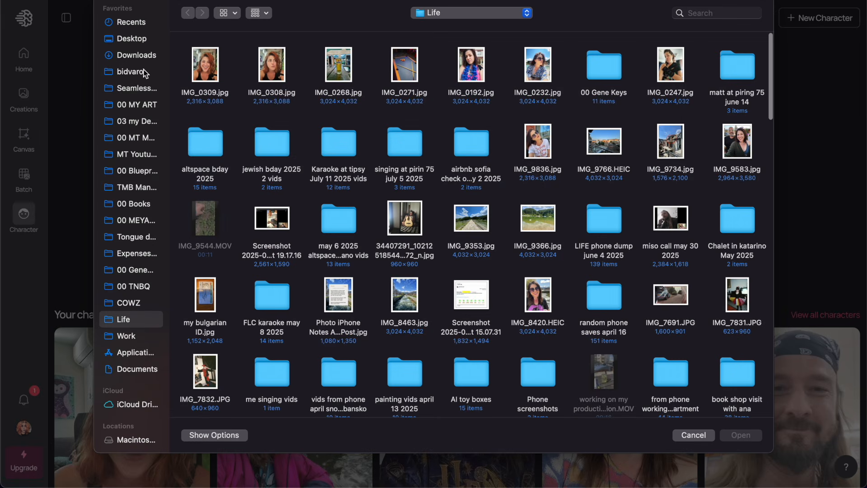
{"action": "left_click", "coordinate": [132, 58]}
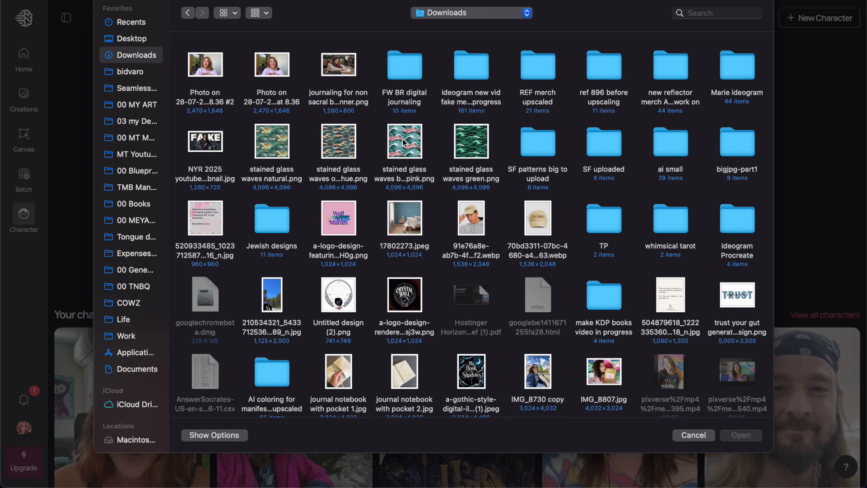
{"action": "scroll", "coordinate": [399, 174], "scroll_direction": "down", "scroll_amount": 10}
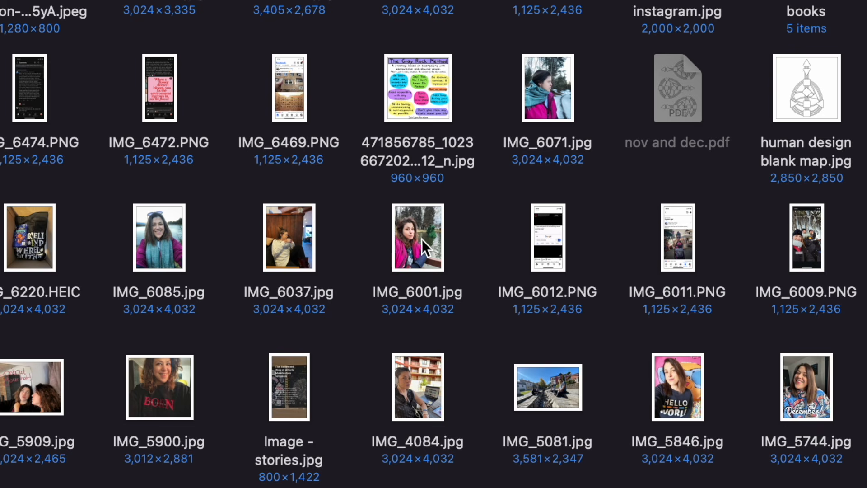
{"action": "double_click", "coordinate": [422, 238]}
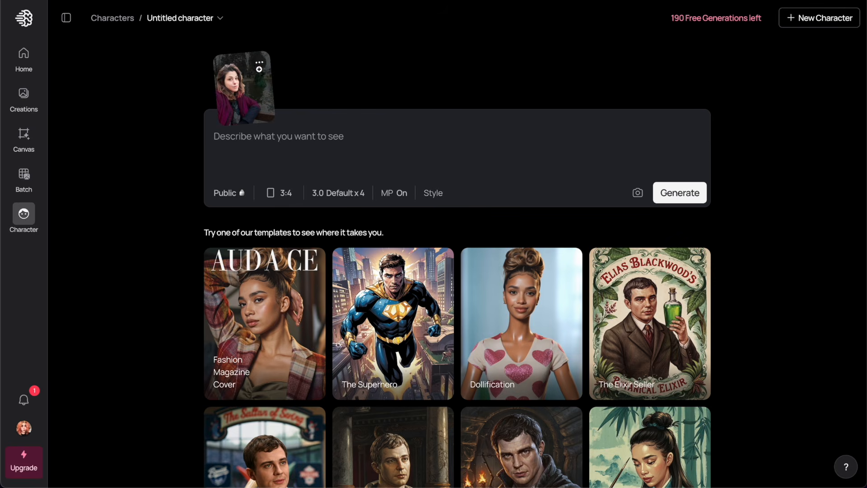
Open the image mask of the character's reference photo for editing, check the preserved face and hair area, and save the mask
{"action": "left_click", "coordinate": [263, 69]}
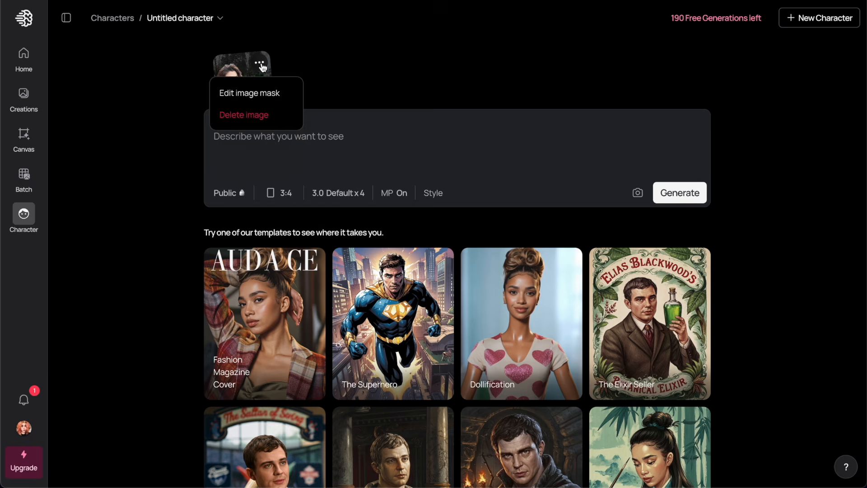
{"action": "left_click", "coordinate": [261, 95]}
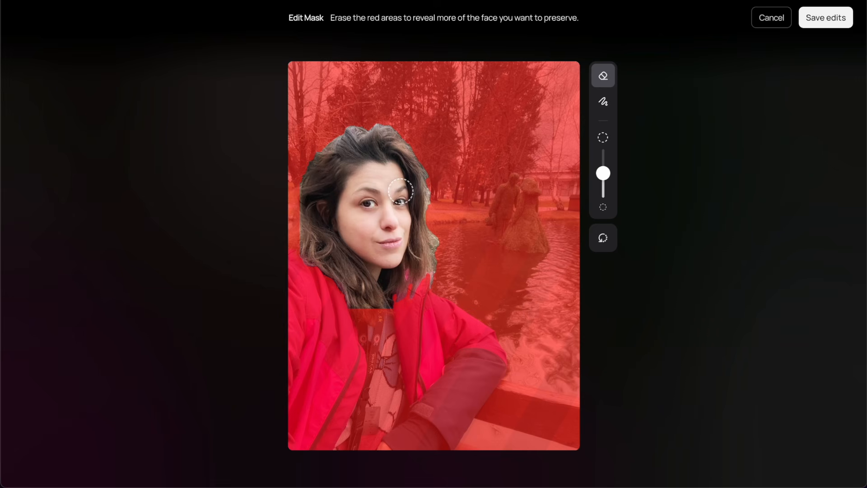
{"action": "left_click", "coordinate": [824, 21]}
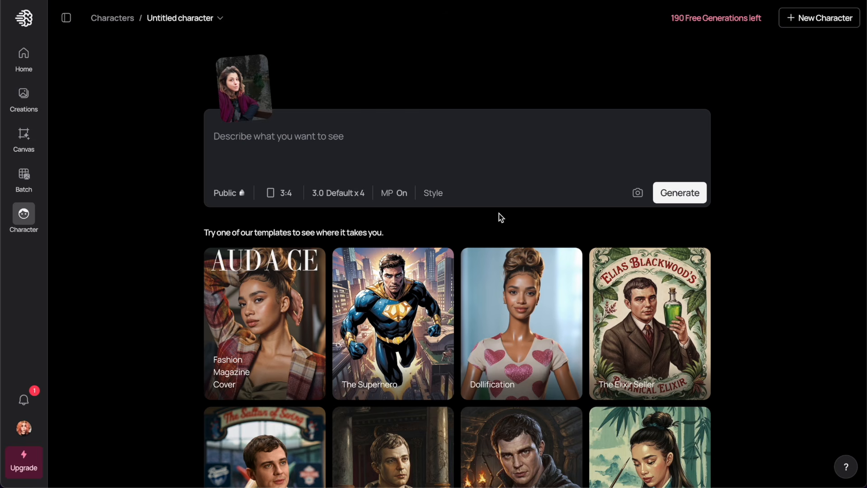
Browse the character templates as far as Viking Warrior Princess and fill the prompt with "a rugged warrior viking princess, photo"
{"action": "scroll", "coordinate": [500, 217], "scroll_direction": "down", "scroll_amount": 10}
{"action": "scroll", "coordinate": [501, 218], "scroll_direction": "down", "scroll_amount": 10}
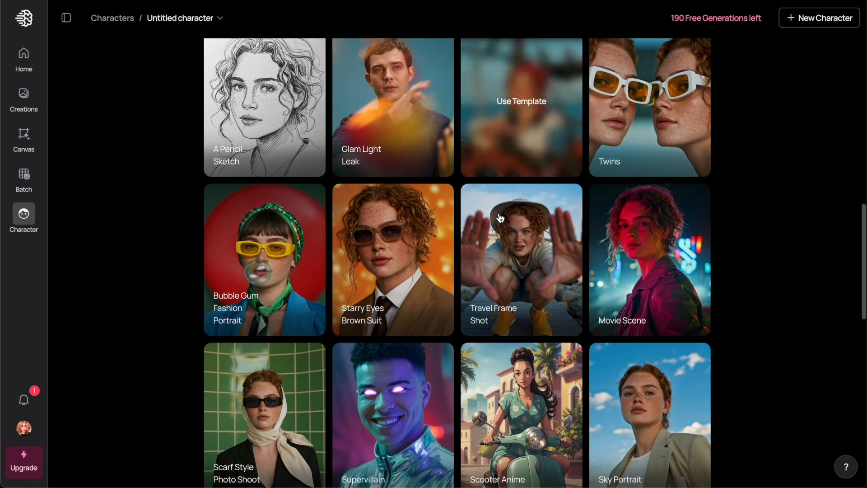
{"action": "scroll", "coordinate": [501, 218], "scroll_direction": "down", "scroll_amount": 8}
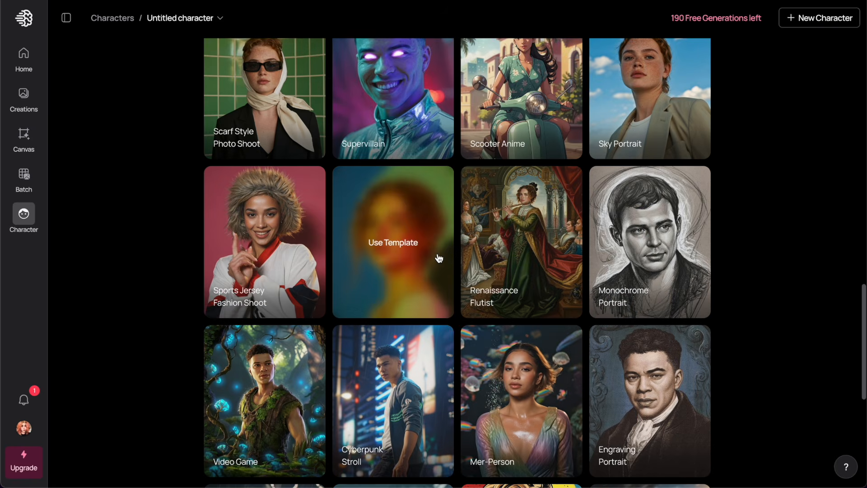
{"action": "scroll", "coordinate": [438, 258], "scroll_direction": "down", "scroll_amount": 6}
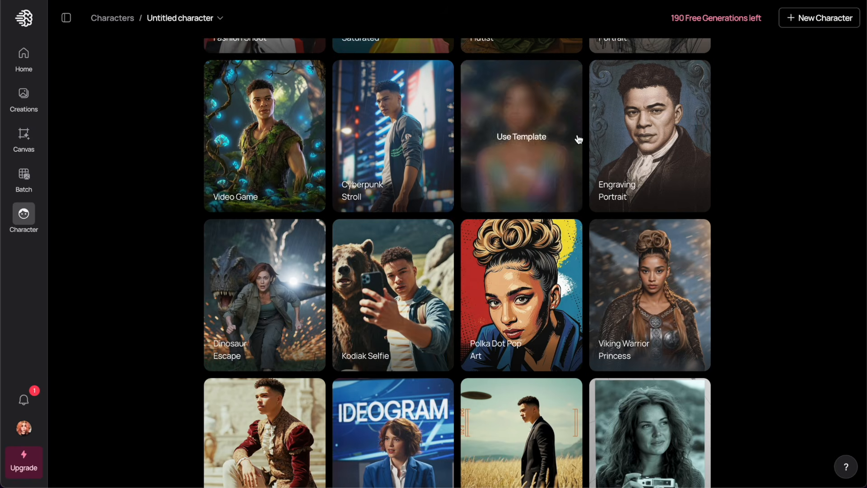
{"action": "scroll", "coordinate": [499, 252], "scroll_direction": "down", "scroll_amount": 2}
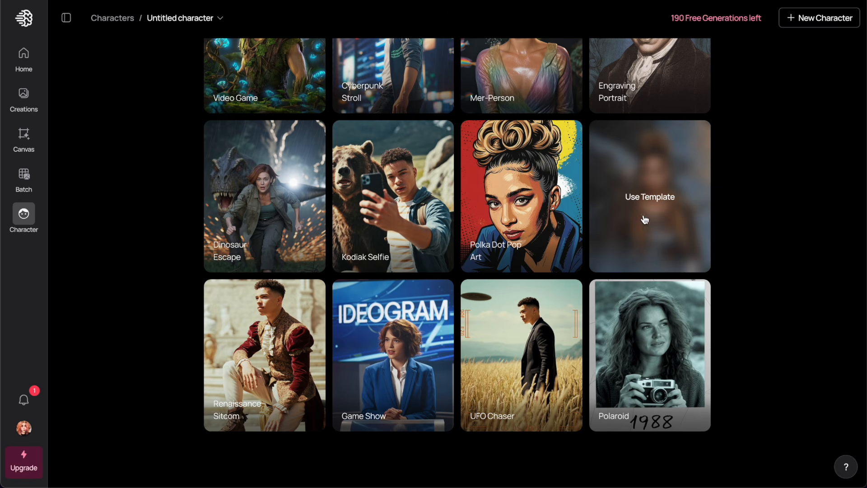
{"action": "scroll", "coordinate": [645, 220], "scroll_direction": "up", "scroll_amount": 12}
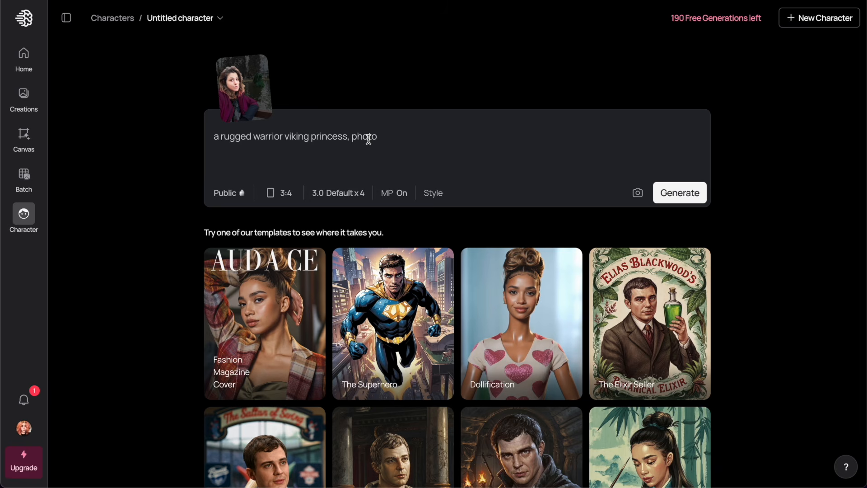
Set the aspect ratio to portrait 4:5 and generate the viking princess images
{"action": "left_click", "coordinate": [280, 193]}
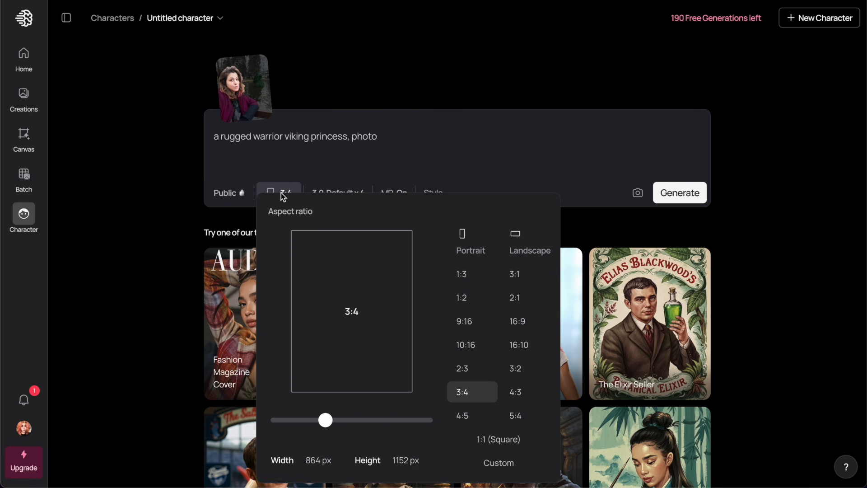
{"action": "left_click", "coordinate": [467, 415]}
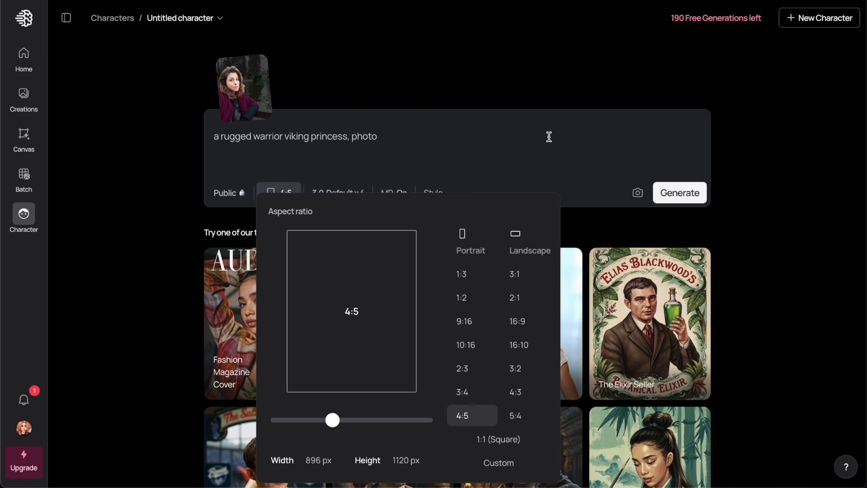
{"action": "left_click", "coordinate": [432, 136]}
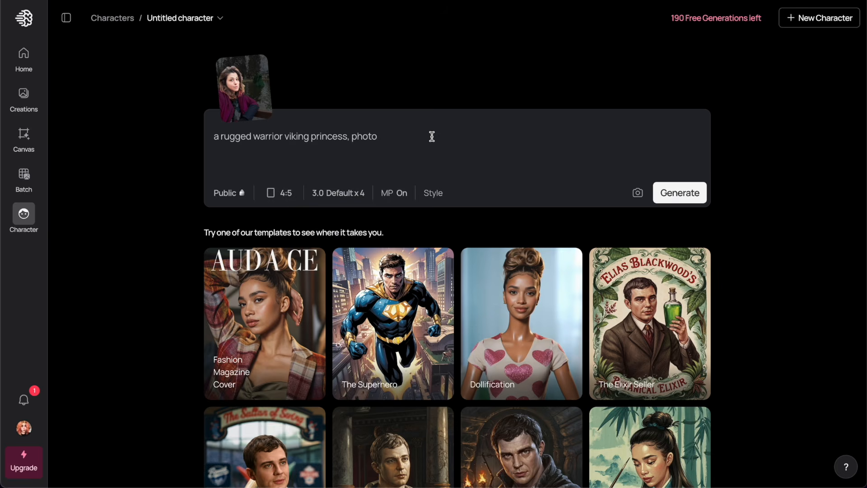
{"action": "left_click", "coordinate": [691, 204]}
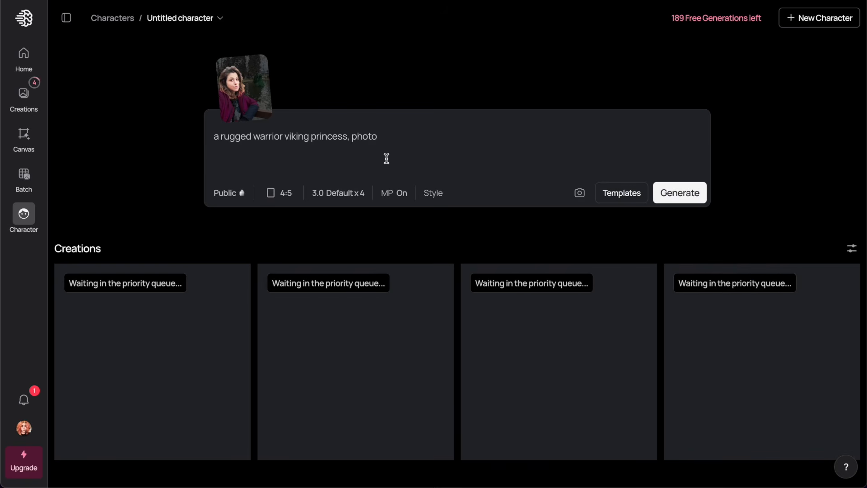
Change the aspect ratio to landscape 16:10 and generate another set with the same viking princess prompt
{"action": "left_click", "coordinate": [281, 196]}
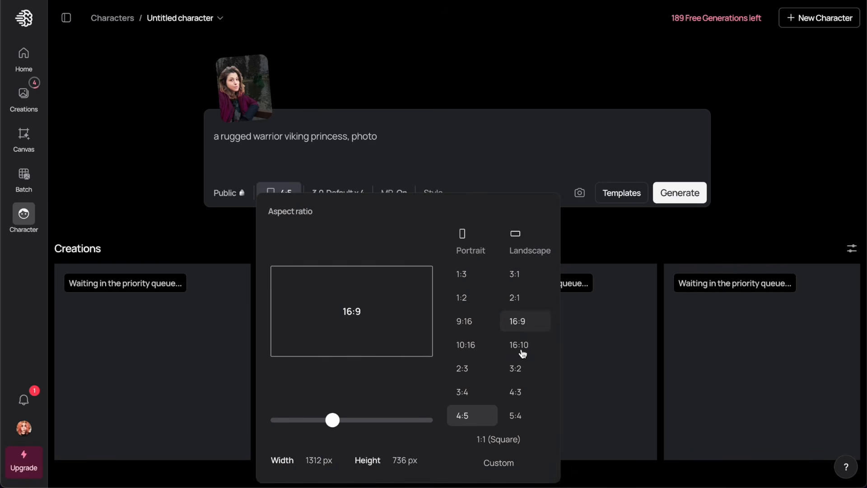
{"action": "left_click", "coordinate": [522, 353]}
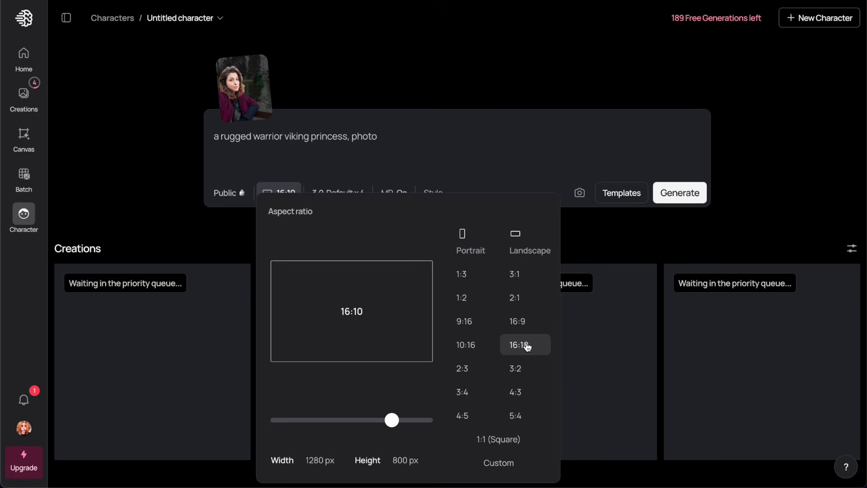
{"action": "left_click", "coordinate": [633, 144]}
{"action": "key", "text": "Return"}
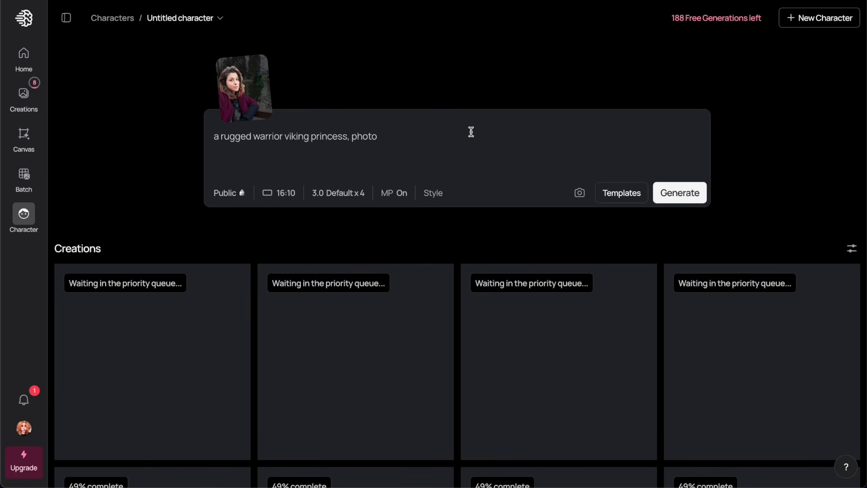
Examine the generated viking princess images one by one in the enlarged view, from the 4:5 portraits to the 16:10 landscapes
{"action": "scroll", "coordinate": [532, 251], "scroll_direction": "down", "scroll_amount": 5}
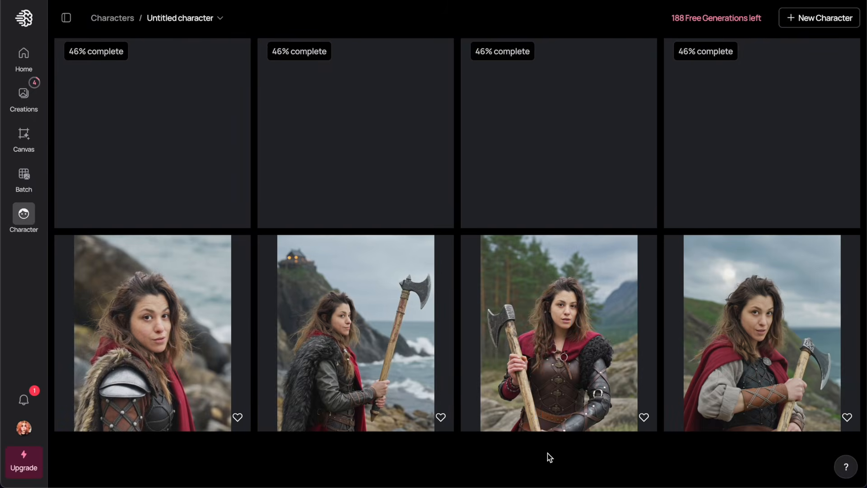
{"action": "scroll", "coordinate": [547, 453], "scroll_direction": "up", "scroll_amount": 5}
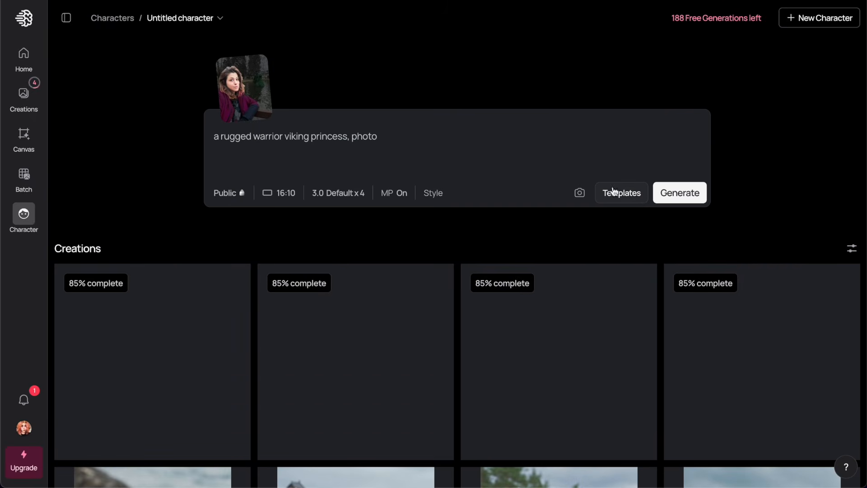
{"action": "scroll", "coordinate": [522, 138], "scroll_direction": "down", "scroll_amount": 5}
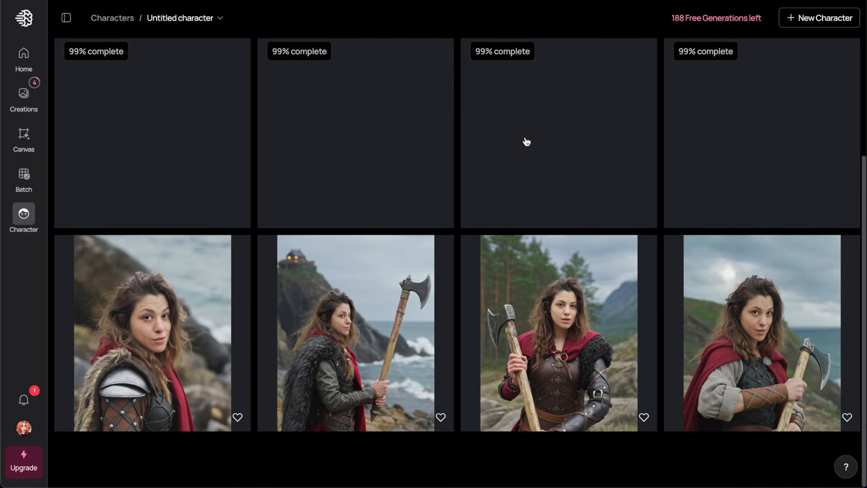
{"action": "left_click", "coordinate": [757, 329]}
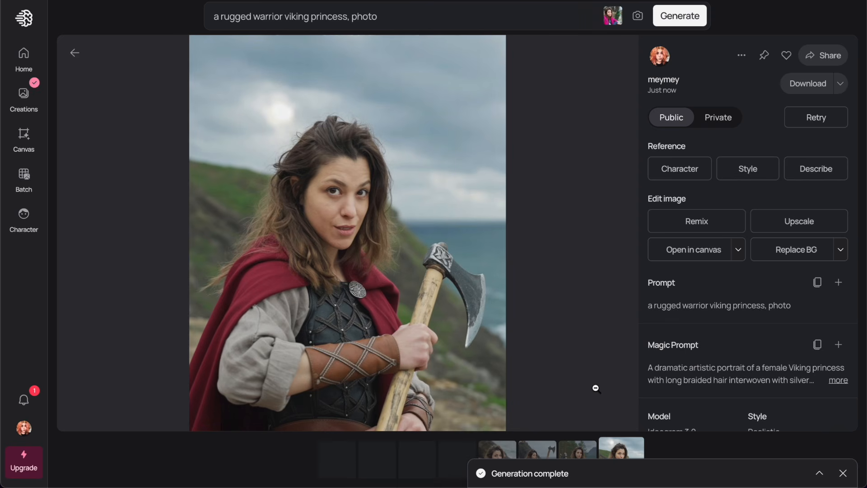
{"action": "left_click", "coordinate": [576, 454]}
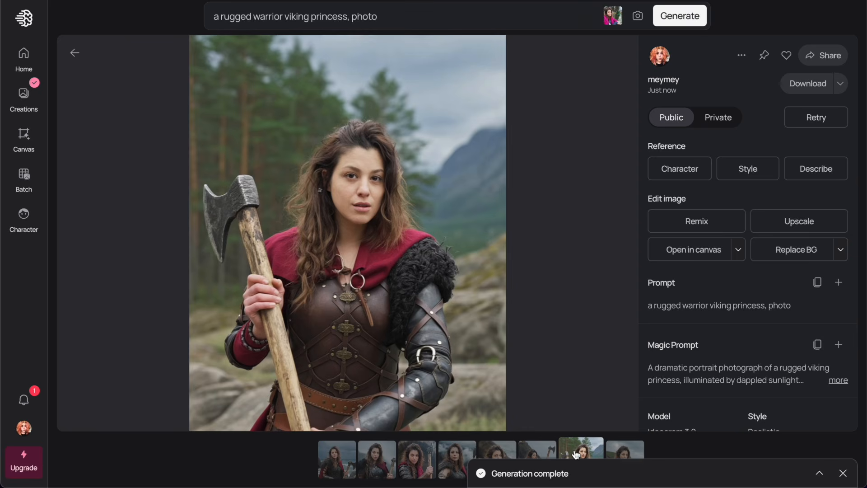
{"action": "key", "text": "Left"}
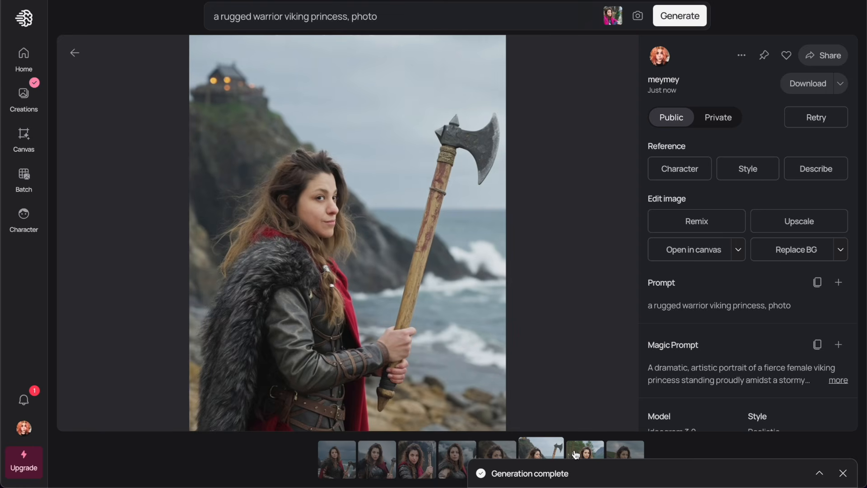
{"action": "key", "text": "Left"}
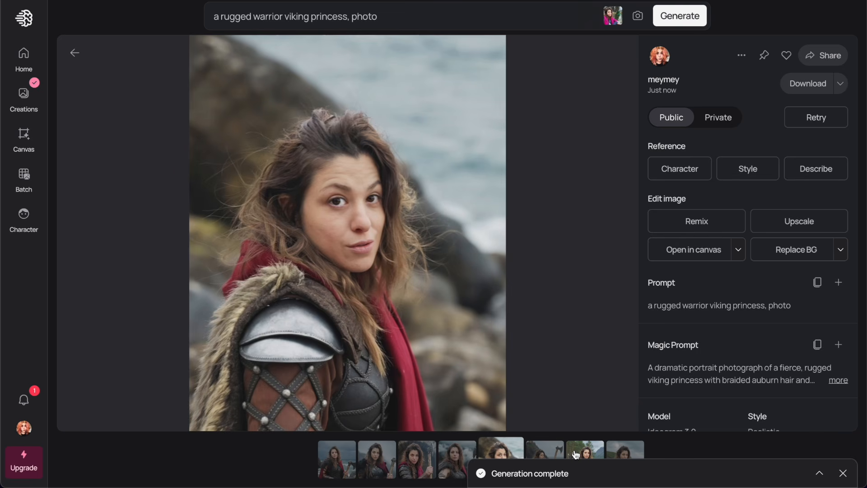
{"action": "key", "text": "Left"}
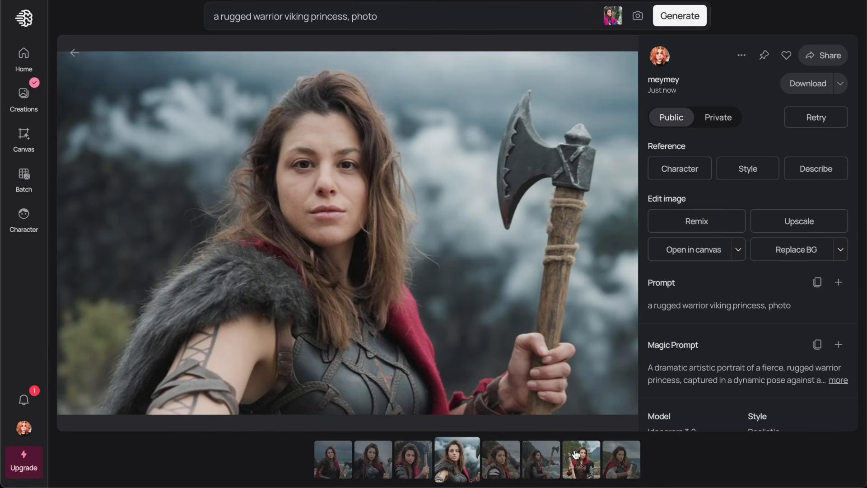
{"action": "key", "text": "Left"}
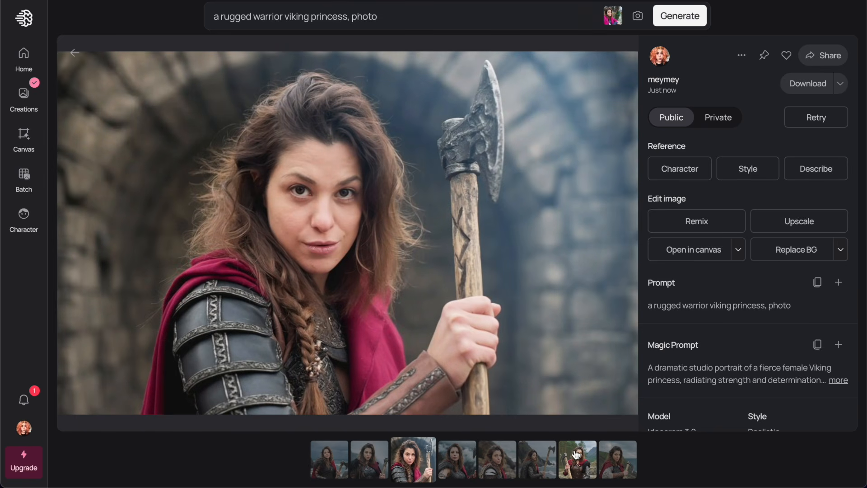
{"action": "key", "text": "Left"}
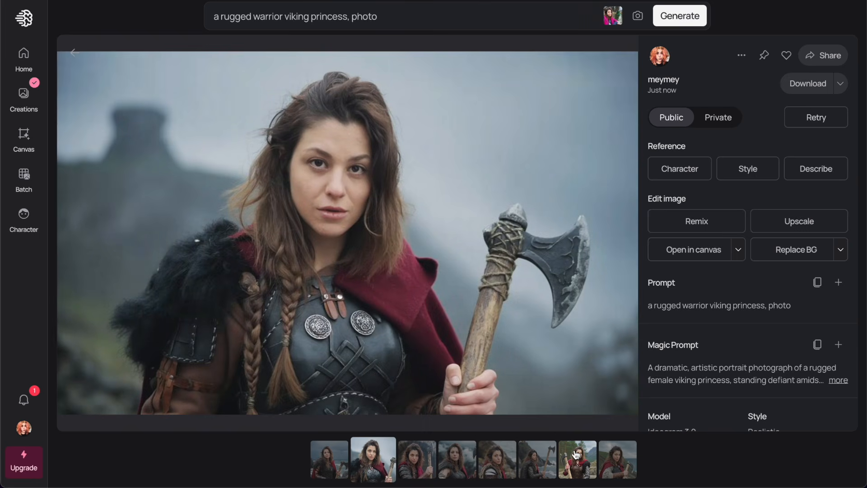
Return to the character's prompt and replace it with the one from the Mer-Person template
{"action": "key", "text": "Left"}
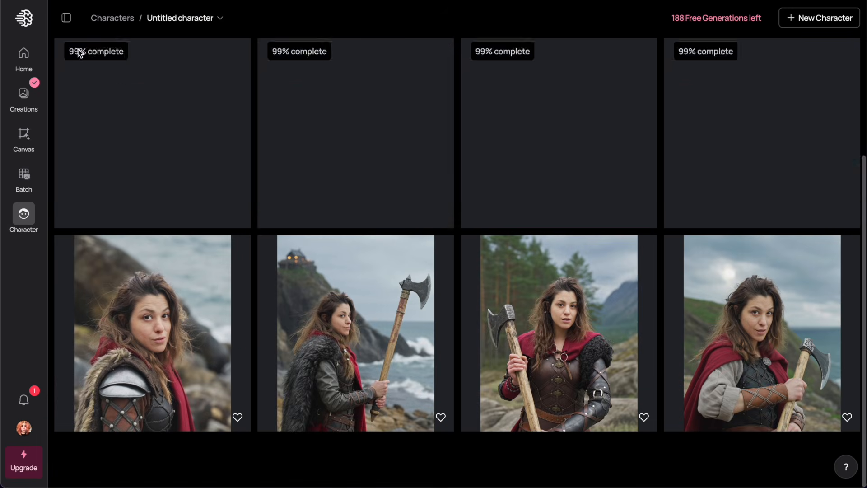
{"action": "scroll", "coordinate": [361, 136], "scroll_direction": "up", "scroll_amount": 5}
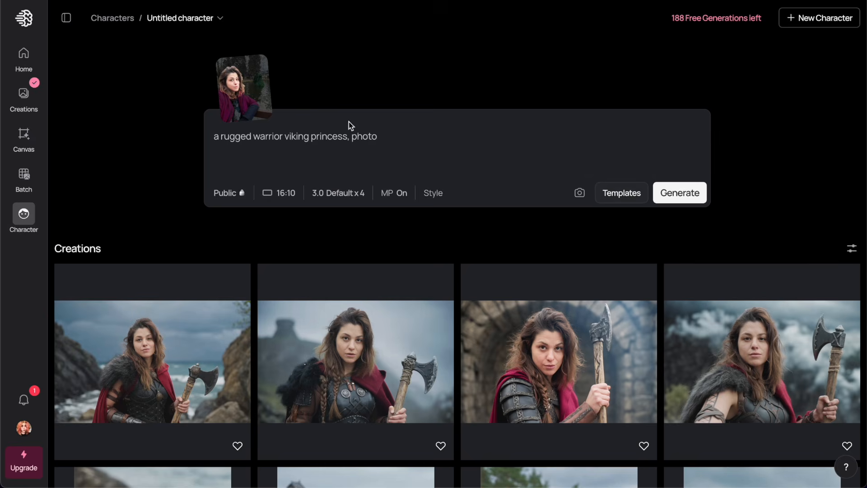
{"action": "triple_click", "coordinate": [430, 137]}
{"action": "left_click", "coordinate": [621, 192]}
{"action": "scroll", "coordinate": [462, 232], "scroll_direction": "down", "scroll_amount": 1}
{"action": "scroll", "coordinate": [462, 232], "scroll_direction": "down", "scroll_amount": 10}
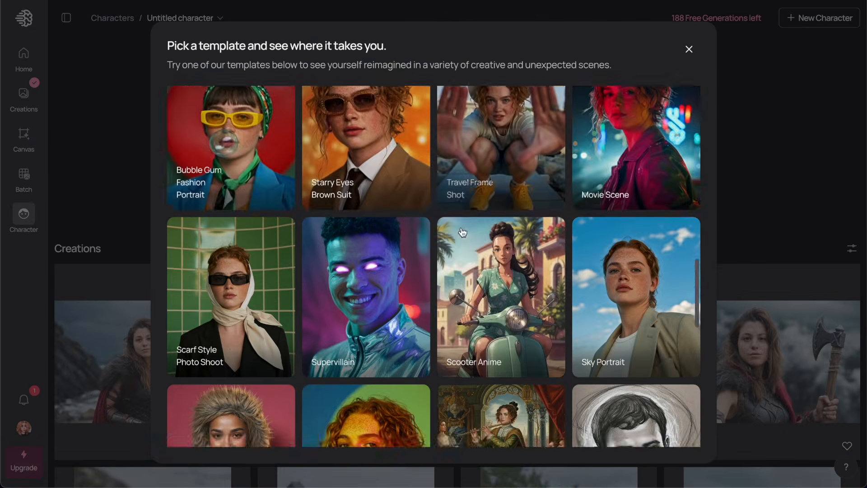
{"action": "scroll", "coordinate": [462, 232], "scroll_direction": "up", "scroll_amount": 4}
{"action": "scroll", "coordinate": [462, 232], "scroll_direction": "down", "scroll_amount": 8}
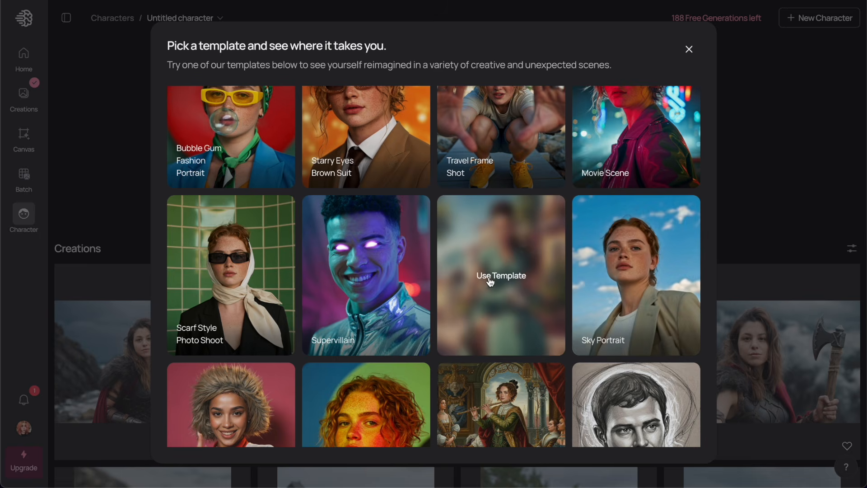
{"action": "scroll", "coordinate": [527, 245], "scroll_direction": "down", "scroll_amount": 1}
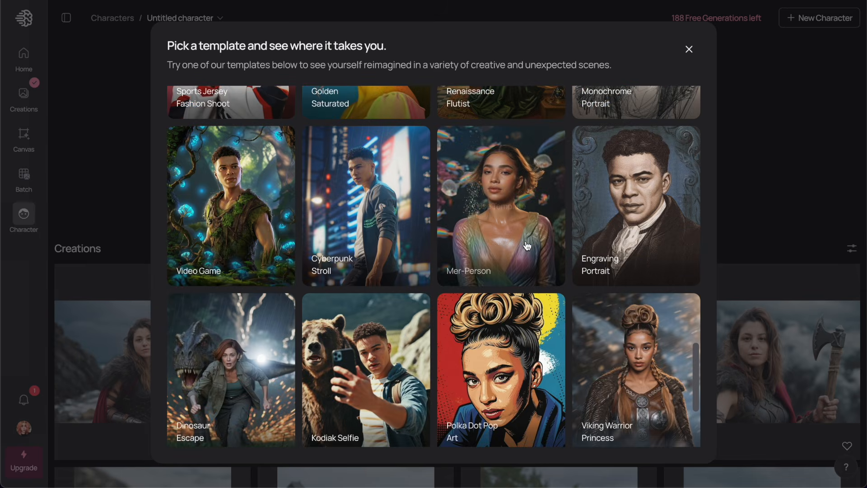
{"action": "left_click", "coordinate": [503, 231]}
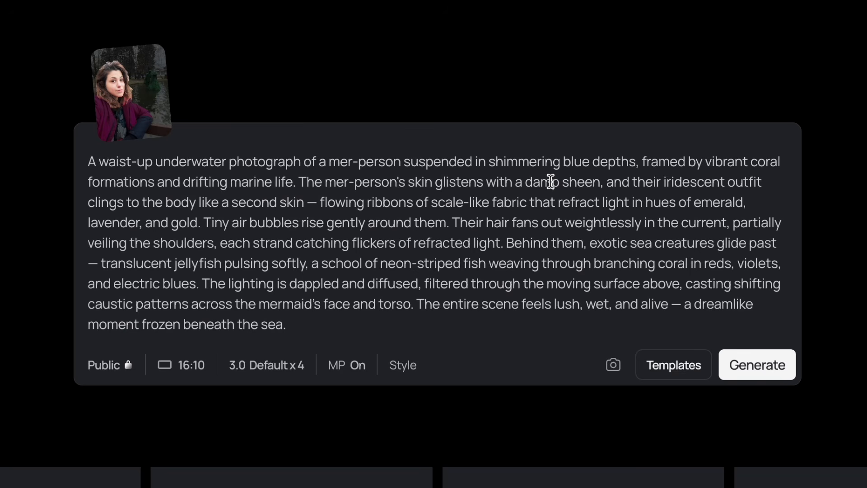
Review the underwater mer-person prompt and generate a set of images from it
{"action": "left_click_drag", "start_coordinate": [265, 181], "coordinate": [518, 313]}
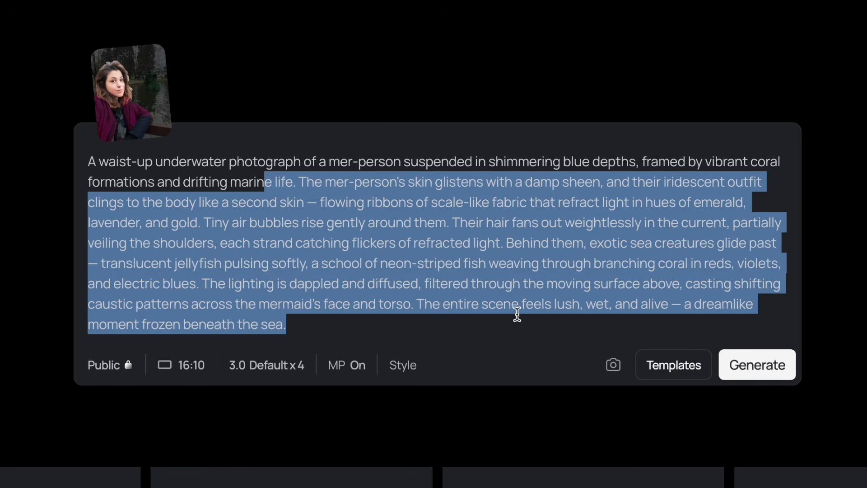
{"action": "left_click", "coordinate": [490, 322]}
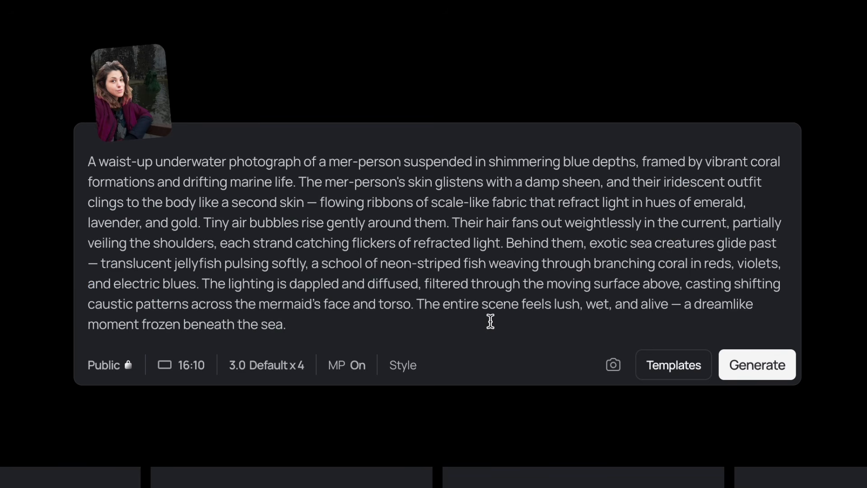
{"action": "left_click", "coordinate": [751, 363]}
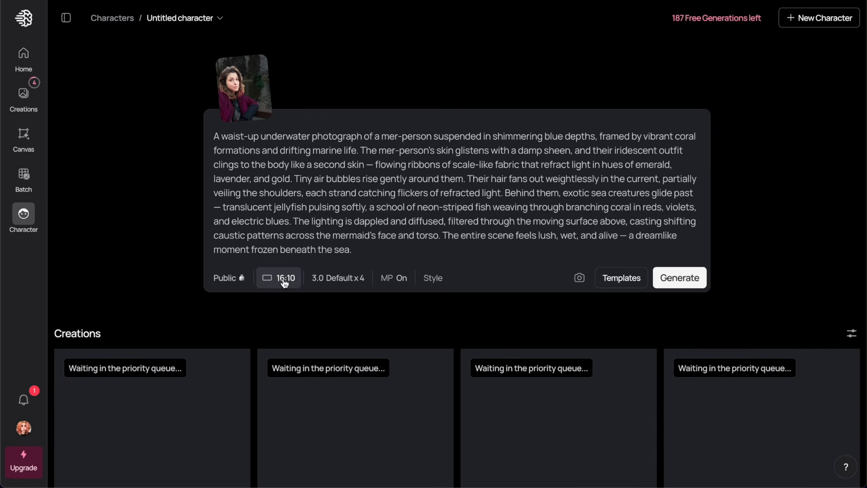
Change the aspect ratio to portrait 4:5 and generate another set with the same mer-person prompt
{"action": "left_click", "coordinate": [285, 282]}
{"action": "left_click", "coordinate": [463, 414]}
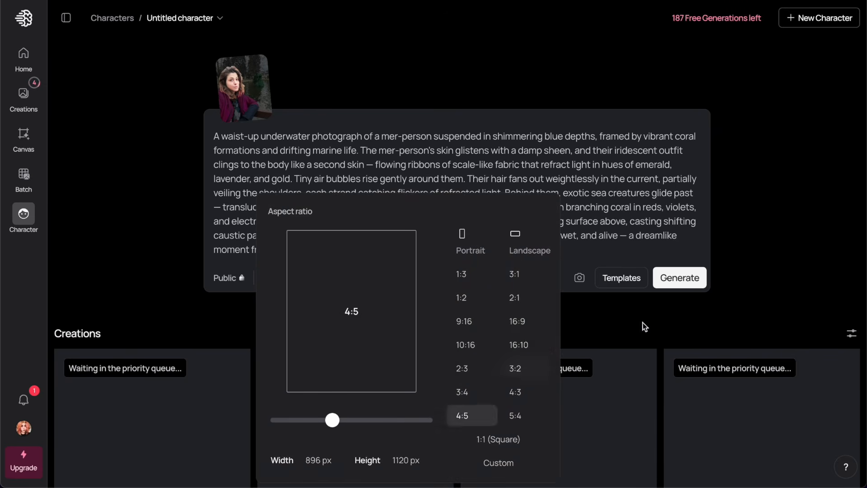
{"action": "left_click", "coordinate": [680, 278]}
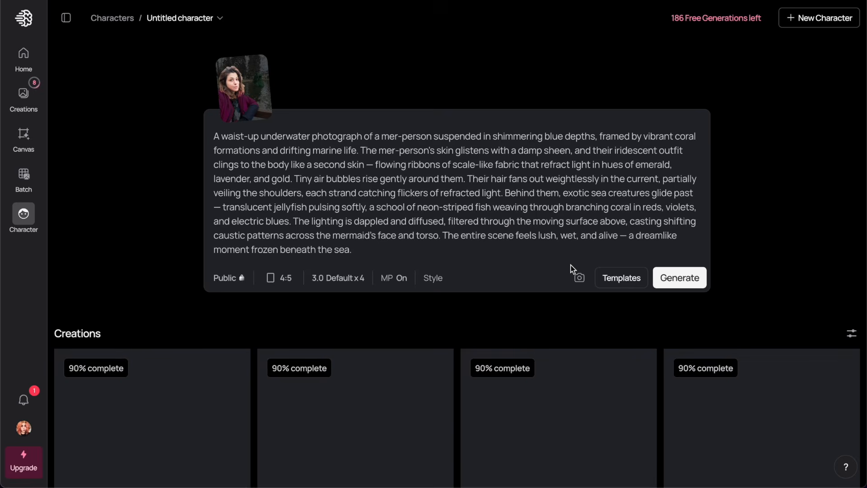
Examine the generated mer-person images one by one in the enlarged view, from the landscapes to the 4:5 portraits
{"action": "scroll", "coordinate": [573, 271], "scroll_direction": "down", "scroll_amount": 7}
{"action": "mouse_move", "coordinate": [762, 360]}
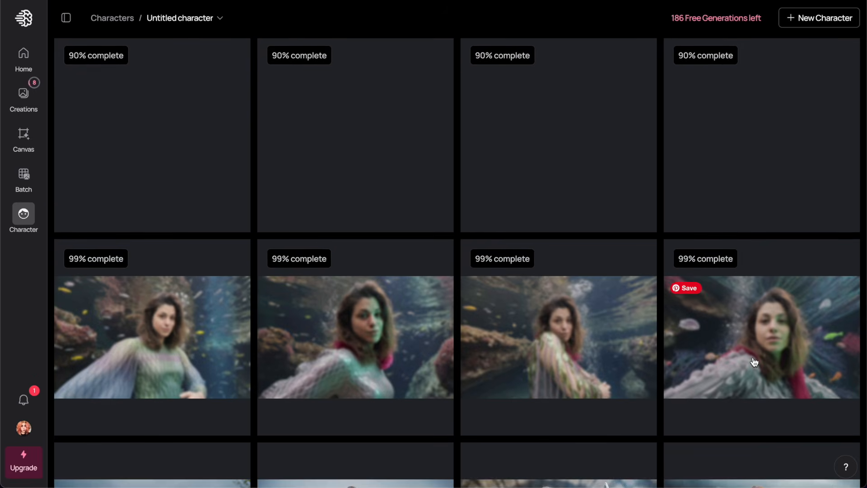
{"action": "left_click", "coordinate": [761, 345]}
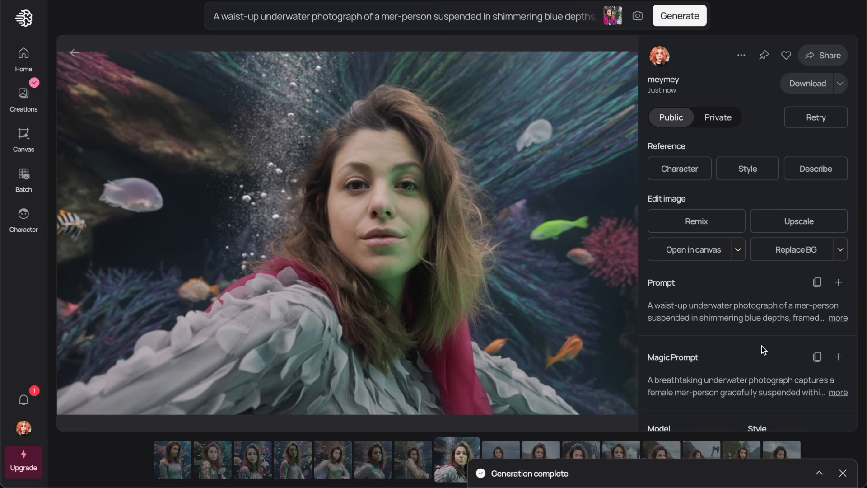
{"action": "key", "text": "Left"}
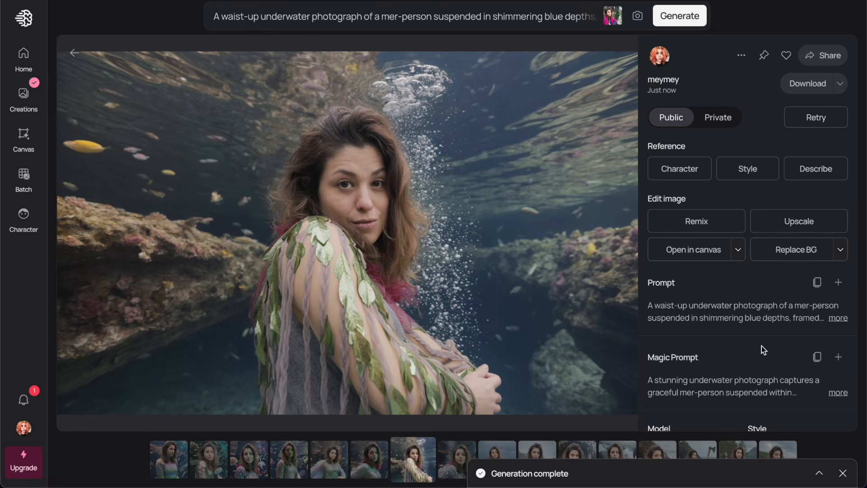
{"action": "key", "text": "Left"}
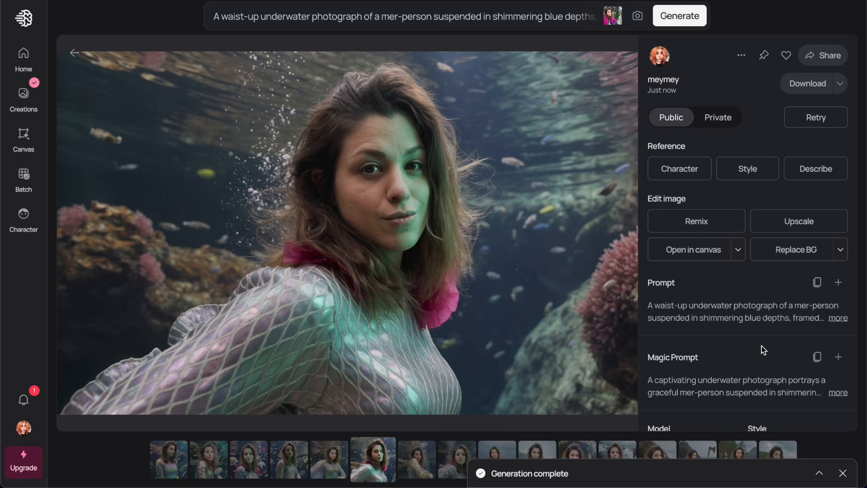
{"action": "key", "text": "Left"}
{"action": "key", "text": "Left"}
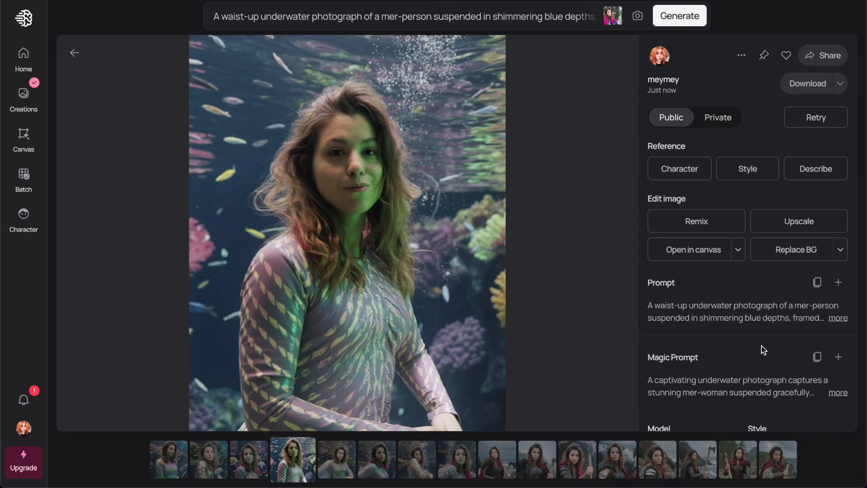
{"action": "key", "text": "Left"}
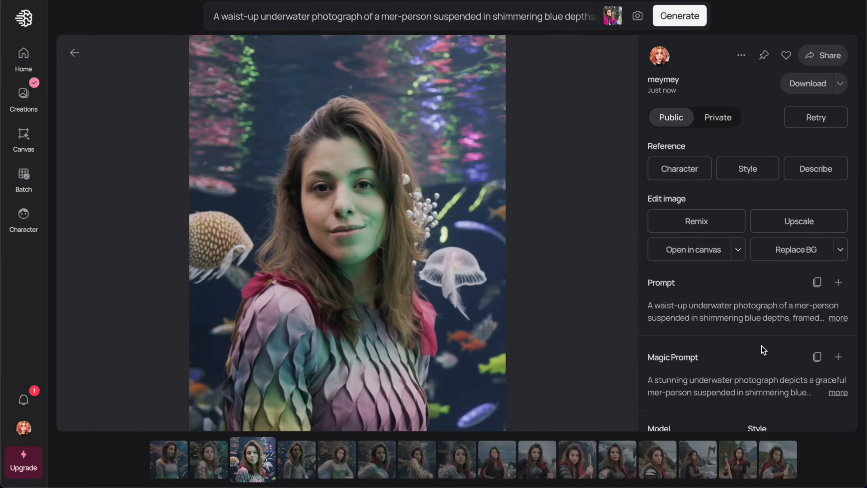
{"action": "key", "text": "Left"}
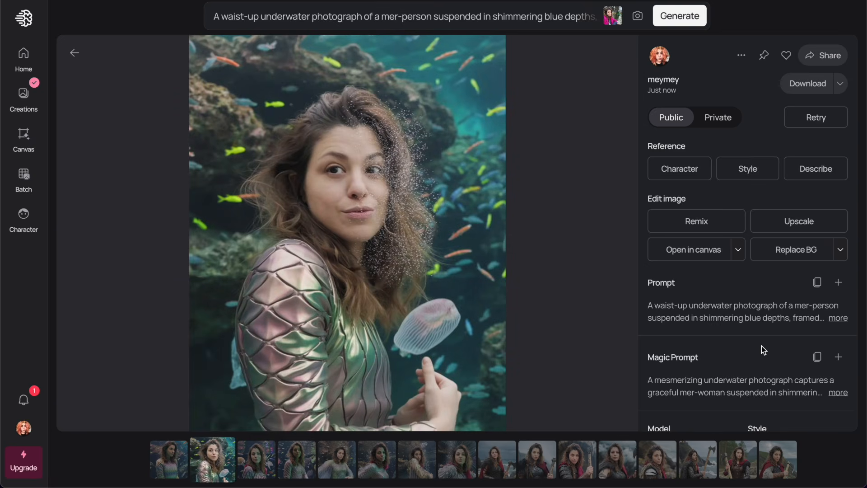
{"action": "key", "text": "Left"}
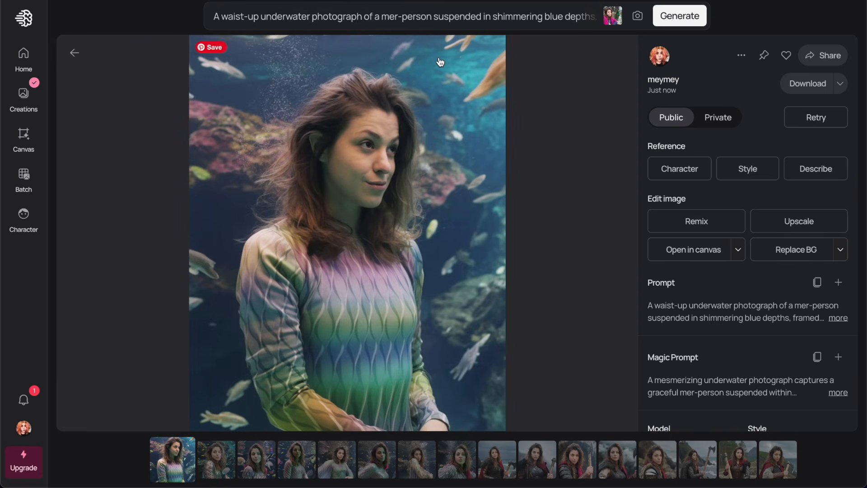
{"action": "left_click", "coordinate": [75, 53]}
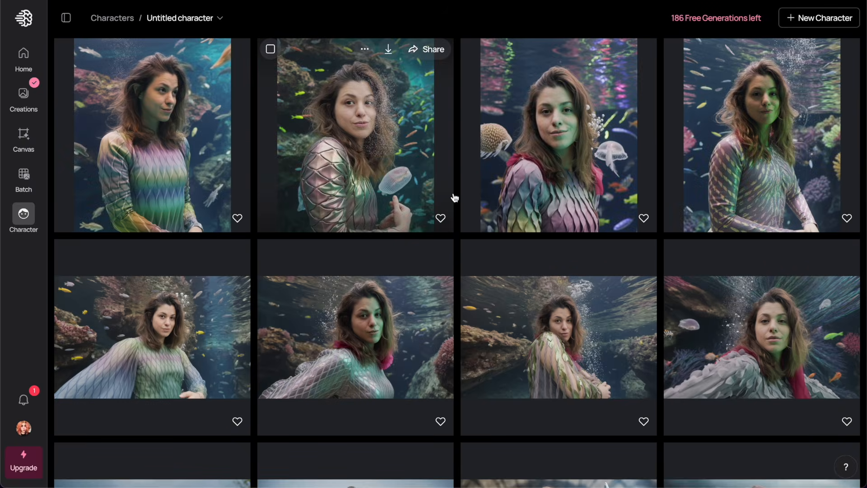
Fill the prompt from the Game Show template and generate images of the character as a game show participant
{"action": "left_click", "coordinate": [621, 277]}
{"action": "scroll", "coordinate": [479, 203], "scroll_direction": "down", "scroll_amount": 10}
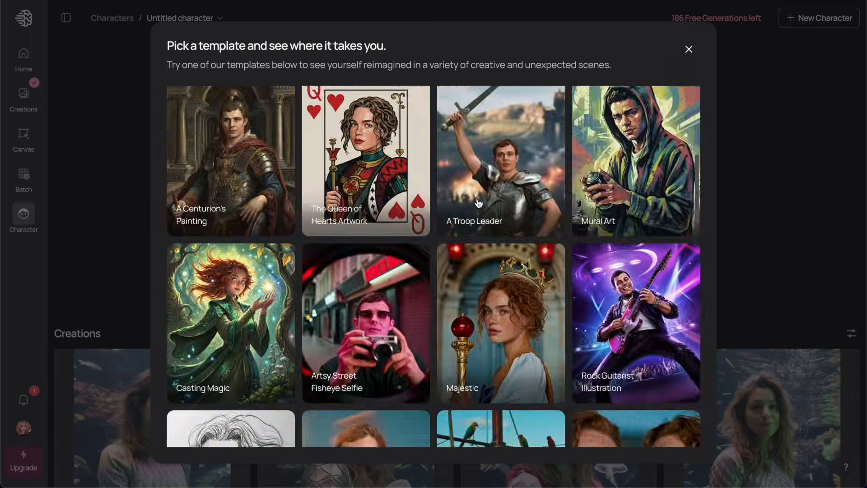
{"action": "scroll", "coordinate": [479, 203], "scroll_direction": "down", "scroll_amount": 5}
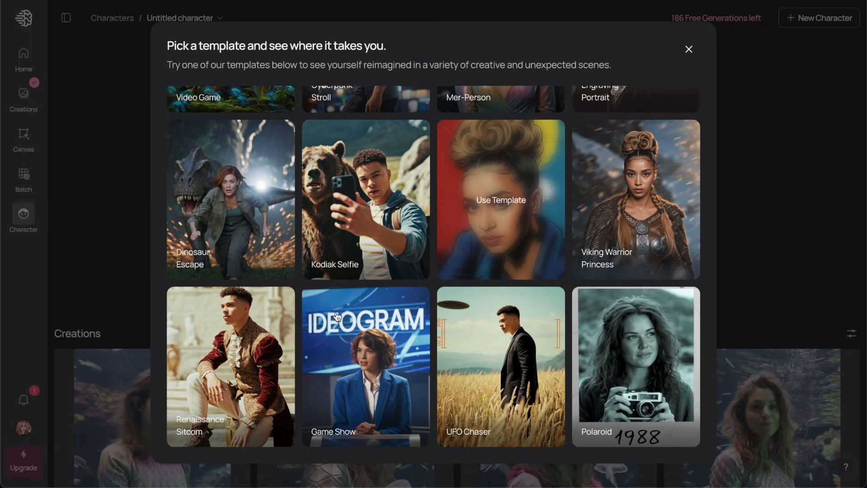
{"action": "mouse_move", "coordinate": [380, 360]}
{"action": "left_click", "coordinate": [355, 349]}
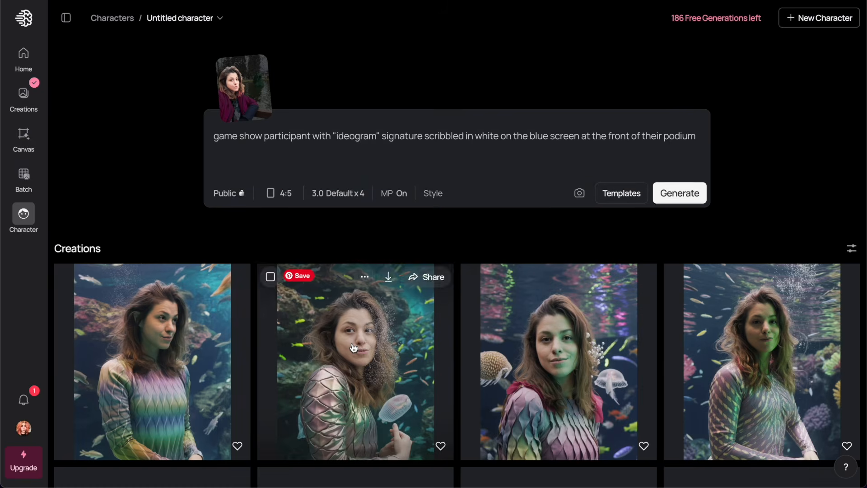
{"action": "left_click", "coordinate": [679, 193]}
Fill the prompt from the Polaroid template and generate washed-out 1988 polaroid images of the character
{"action": "left_click", "coordinate": [616, 199]}
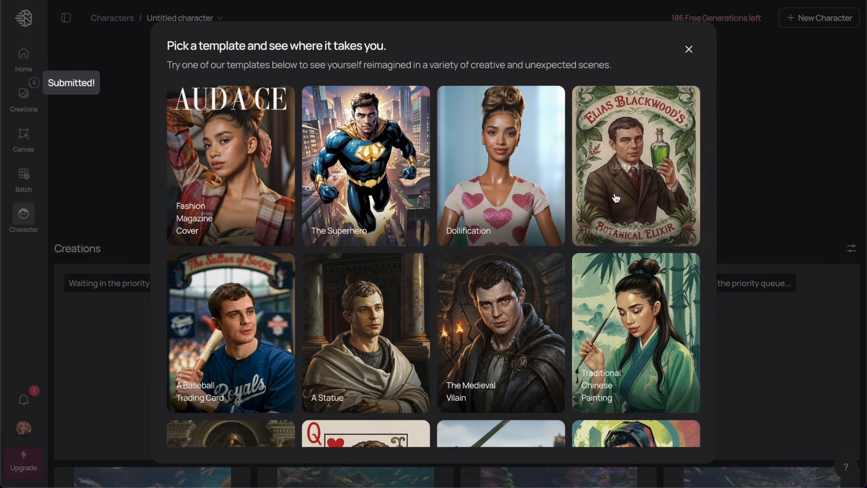
{"action": "scroll", "coordinate": [412, 217], "scroll_direction": "down", "scroll_amount": 10}
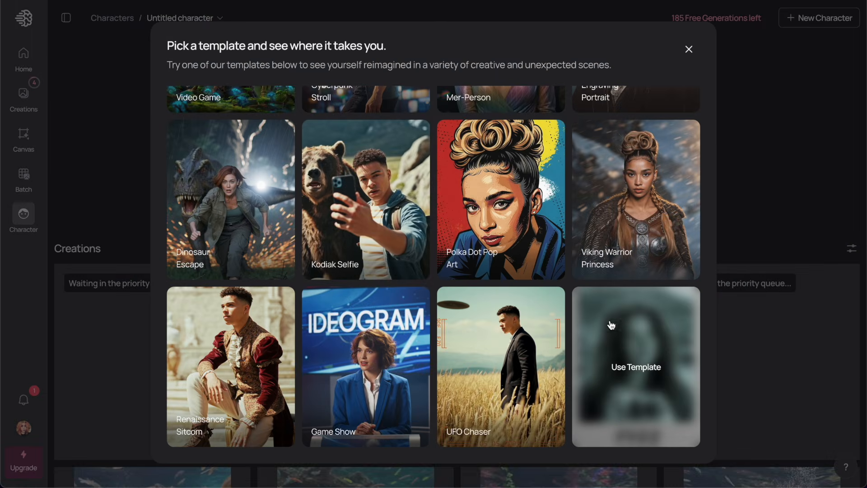
{"action": "left_click", "coordinate": [616, 336]}
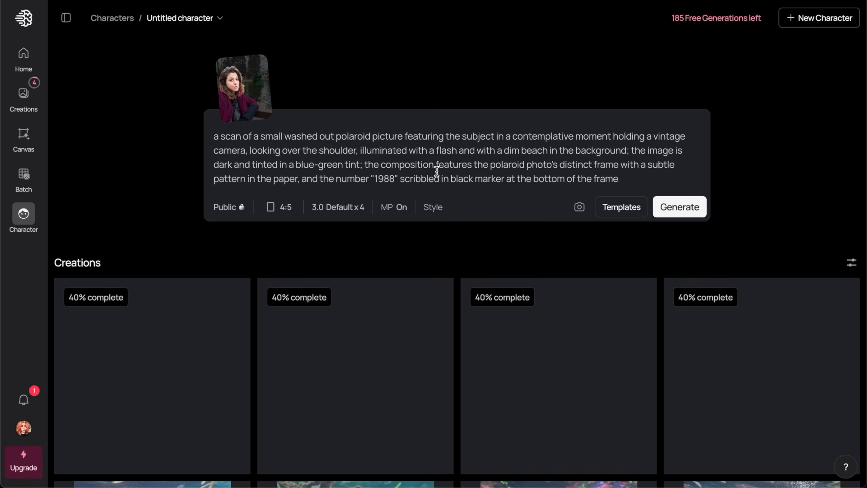
{"action": "left_click", "coordinate": [681, 210]}
{"action": "scroll", "coordinate": [486, 161], "scroll_direction": "down", "scroll_amount": 8}
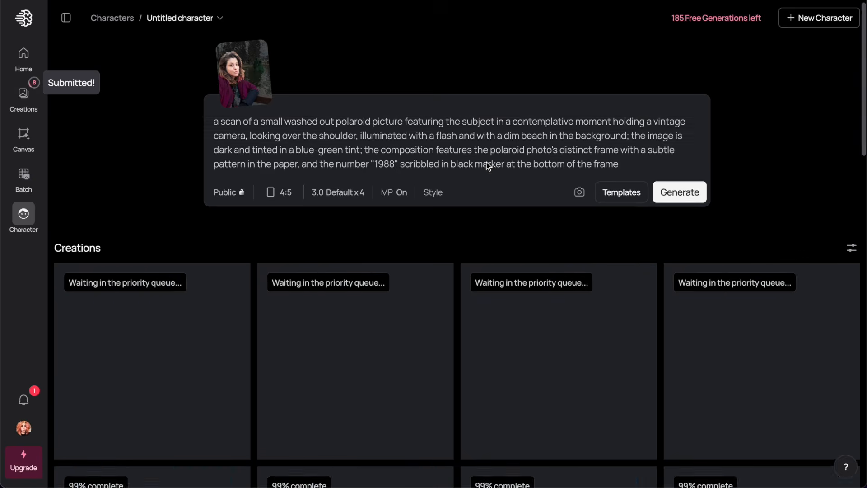
Fill the prompt from the Majestic template and generate regal portraits of the character with crown and scepter
{"action": "scroll", "coordinate": [488, 167], "scroll_direction": "up", "scroll_amount": 5}
{"action": "left_click", "coordinate": [622, 206]}
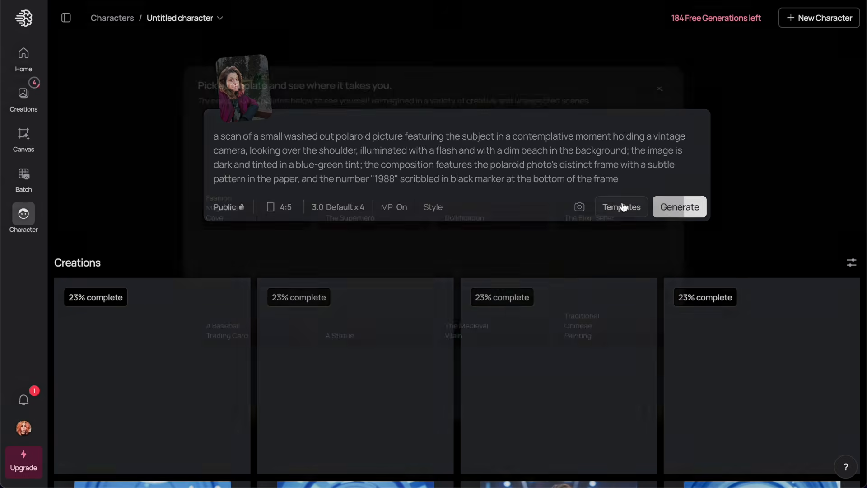
{"action": "scroll", "coordinate": [458, 209], "scroll_direction": "down", "scroll_amount": 14}
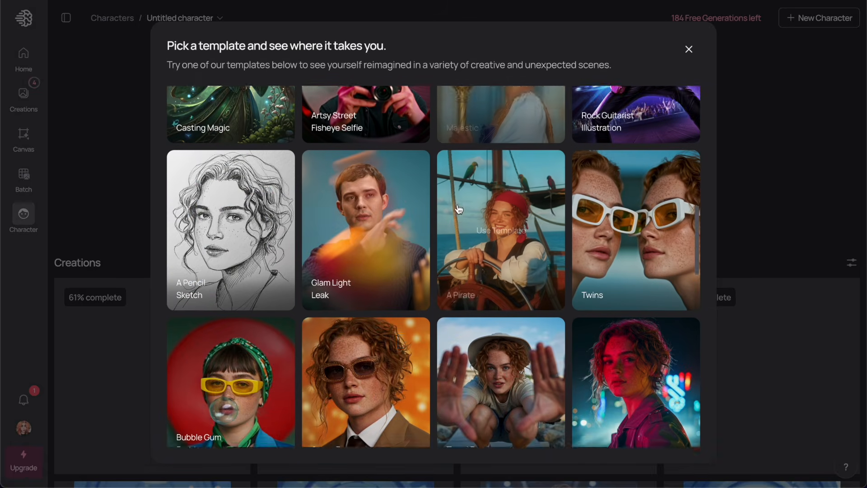
{"action": "scroll", "coordinate": [504, 226], "scroll_direction": "up", "scroll_amount": 6}
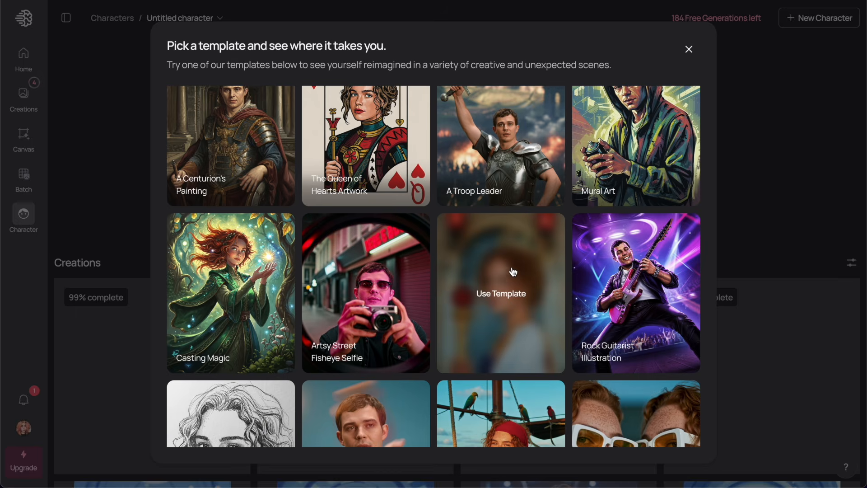
{"action": "left_click", "coordinate": [513, 276]}
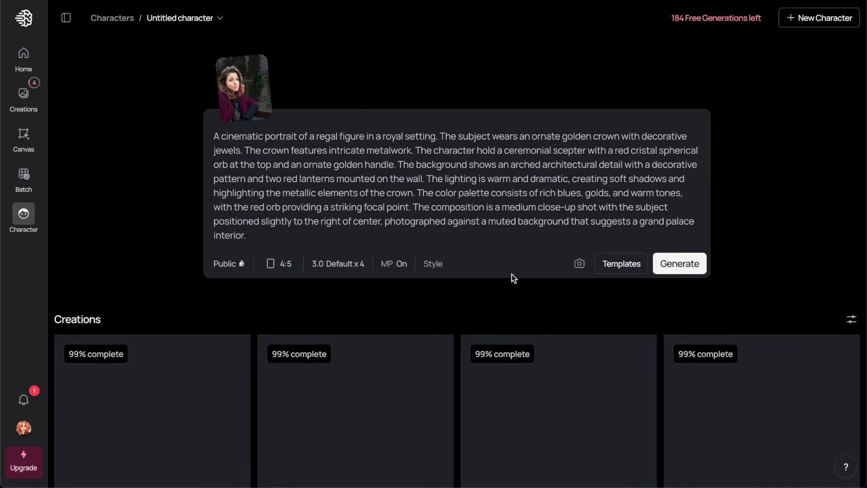
{"action": "left_click", "coordinate": [679, 263]}
Fill the prompt from the Sky Portrait template and generate portraits of the character against a blue sky
{"action": "left_click", "coordinate": [599, 263]}
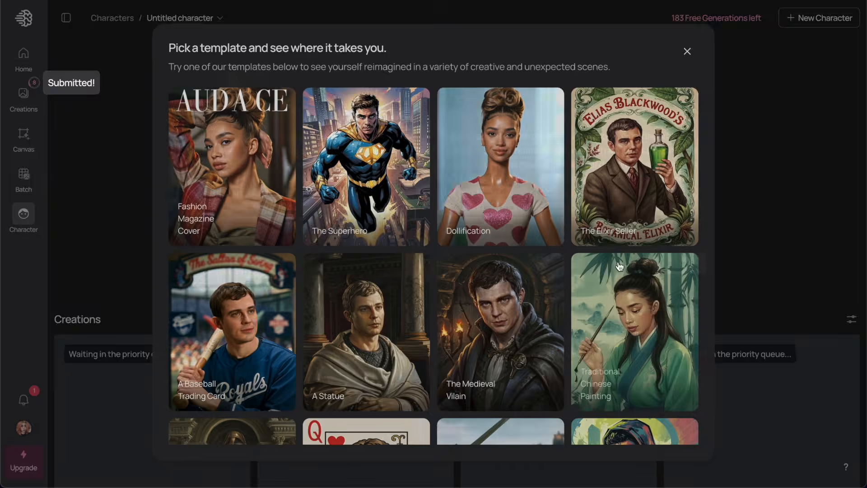
{"action": "scroll", "coordinate": [419, 236], "scroll_direction": "down", "scroll_amount": 16}
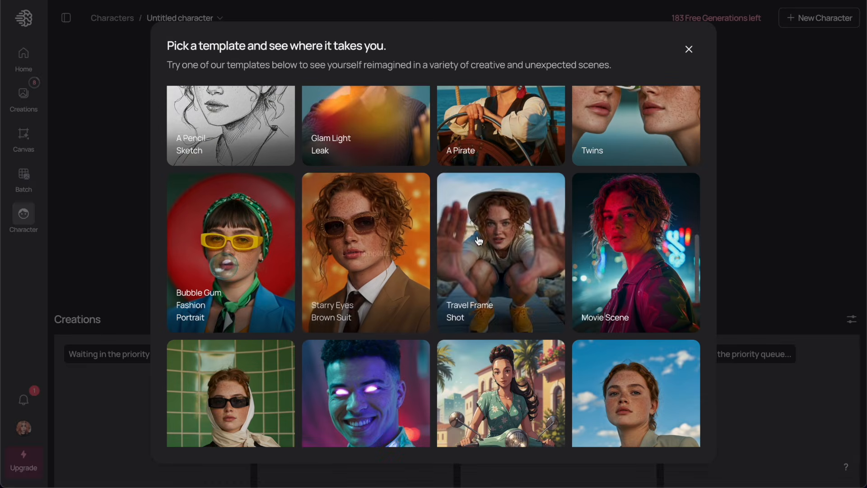
{"action": "scroll", "coordinate": [500, 249], "scroll_direction": "down", "scroll_amount": 6}
{"action": "scroll", "coordinate": [500, 248], "scroll_direction": "up", "scroll_amount": 4}
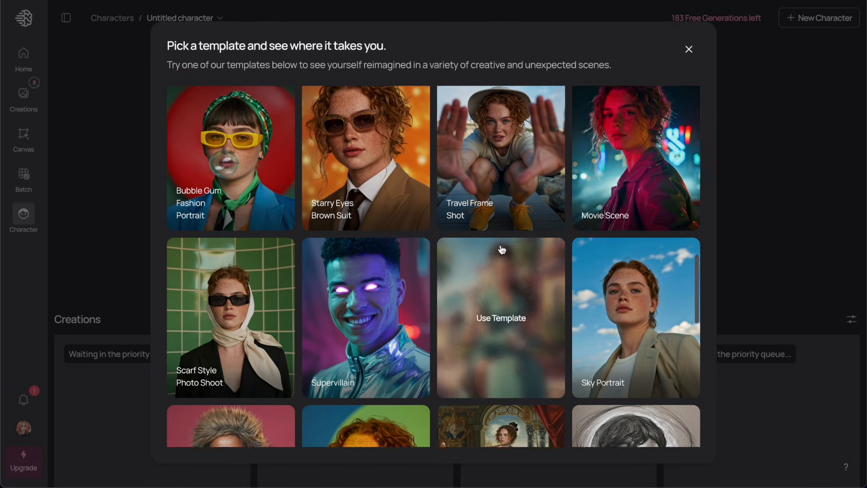
{"action": "scroll", "coordinate": [638, 289], "scroll_direction": "down", "scroll_amount": 5}
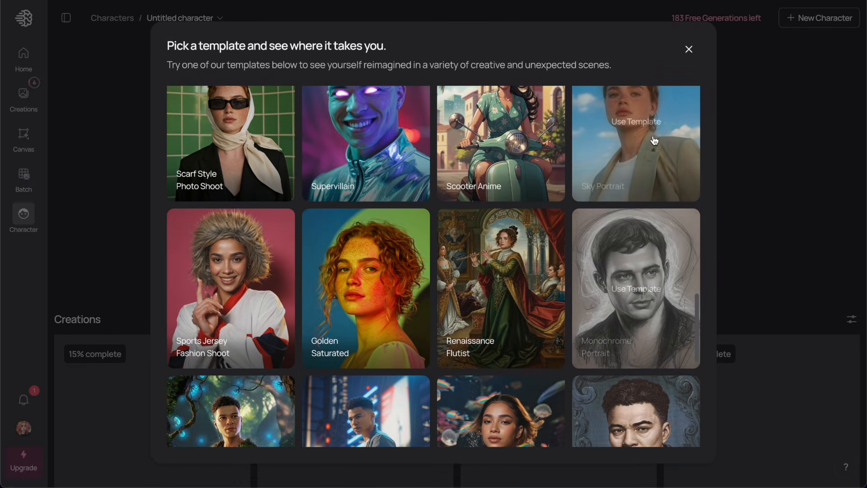
{"action": "left_click", "coordinate": [653, 136]}
{"action": "left_click", "coordinate": [686, 220]}
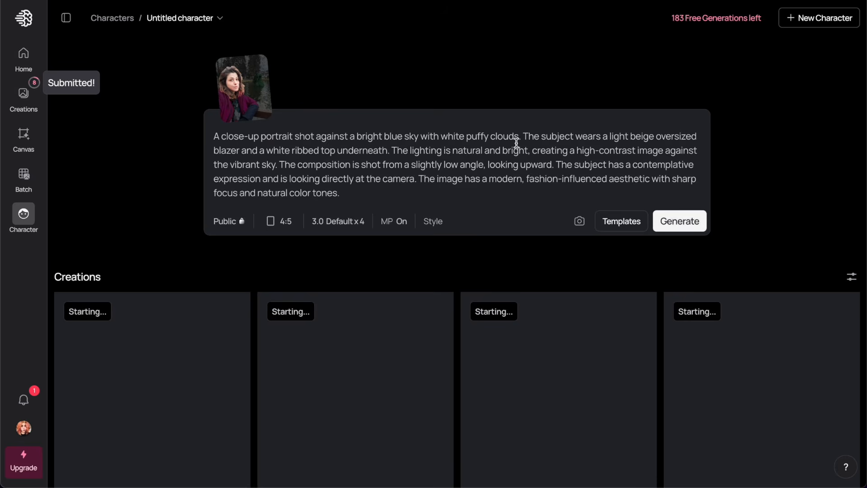
Examine the generated game show images in the enlarged view and read their full prompt
{"action": "scroll", "coordinate": [516, 146], "scroll_direction": "down", "scroll_amount": 8}
{"action": "scroll", "coordinate": [518, 148], "scroll_direction": "down", "scroll_amount": 5}
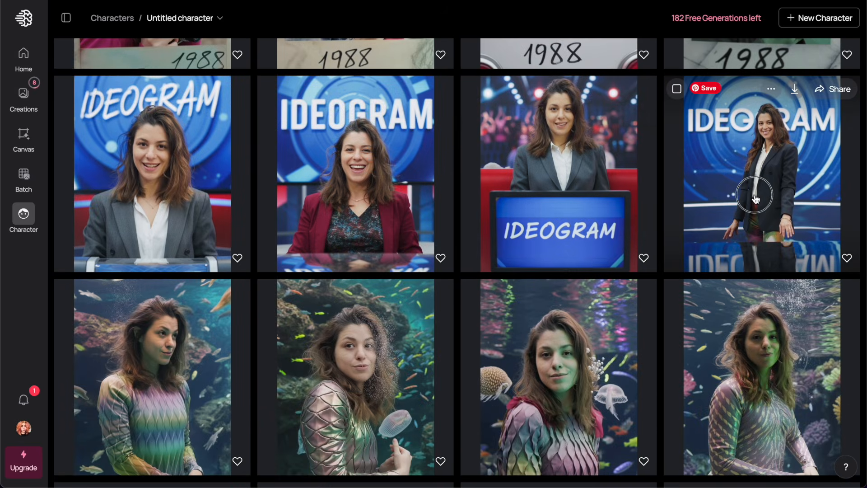
{"action": "left_click", "coordinate": [757, 199]}
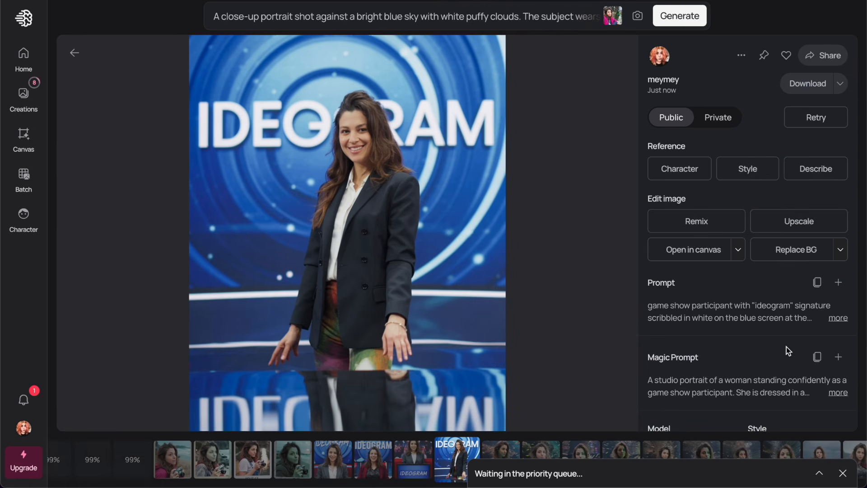
{"action": "left_click", "coordinate": [837, 317]}
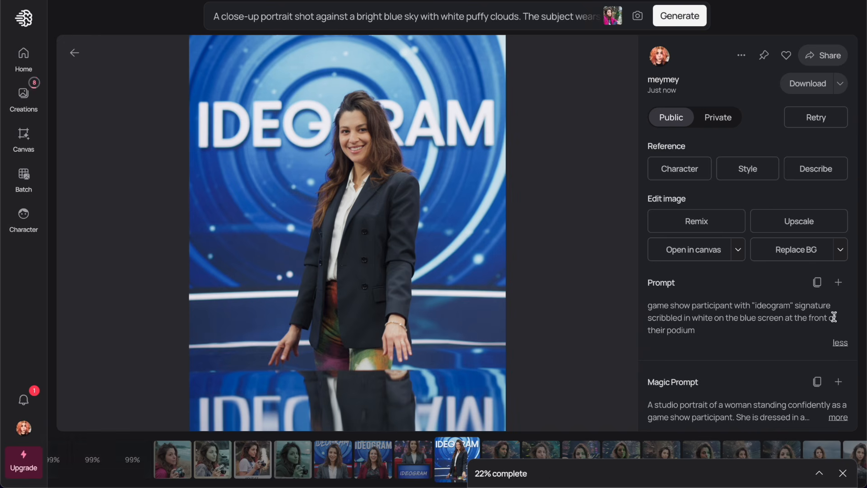
{"action": "left_click_drag", "start_coordinate": [666, 305], "coordinate": [759, 328]}
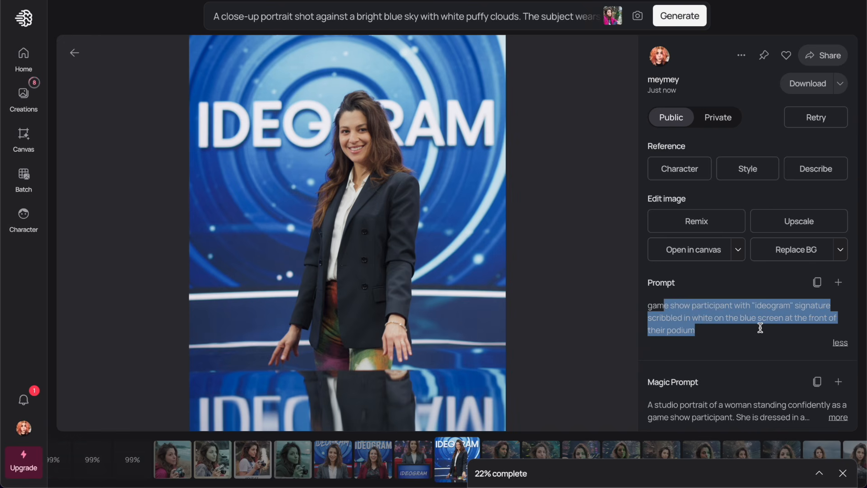
{"action": "left_click", "coordinate": [411, 452]}
{"action": "left_click", "coordinate": [410, 464]}
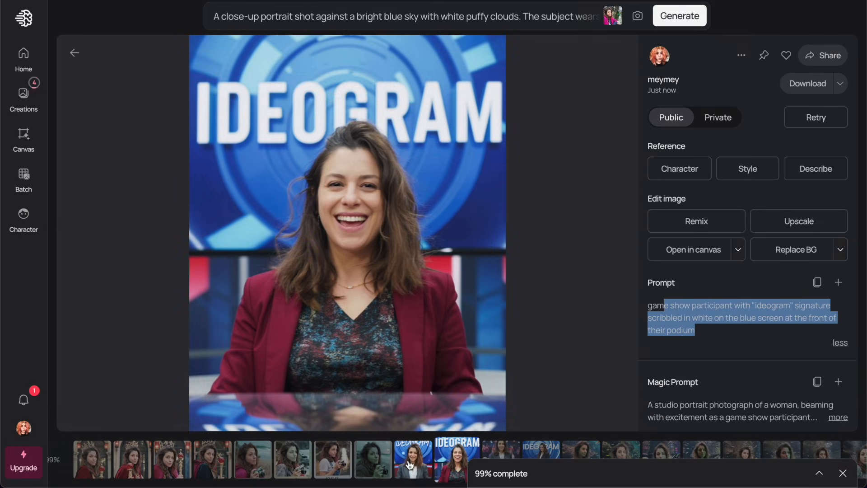
{"action": "left_click", "coordinate": [411, 467]}
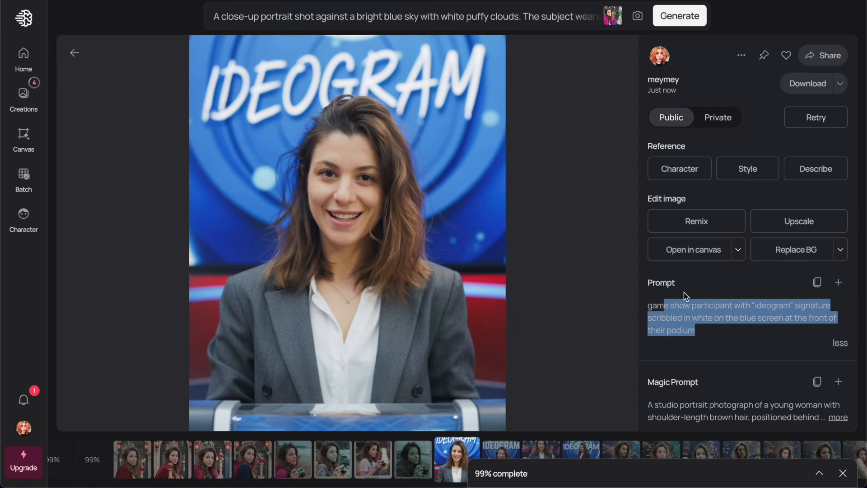
Replace the Sky Portrait text in the prompt box with the game show image's prompt
{"action": "left_click", "coordinate": [682, 311]}
{"action": "triple_click", "coordinate": [695, 311]}
{"action": "left_click", "coordinate": [428, 17]}
{"action": "key", "text": "ctrl+a"}
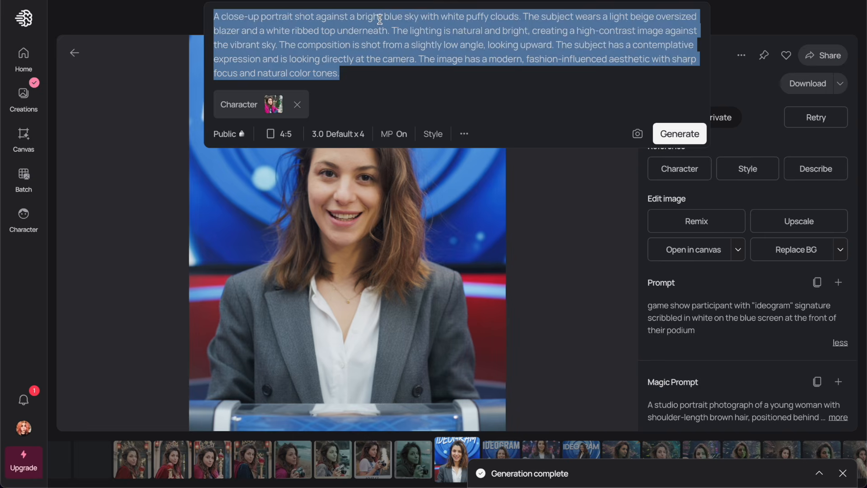
{"action": "key", "text": "ctrl+v"}
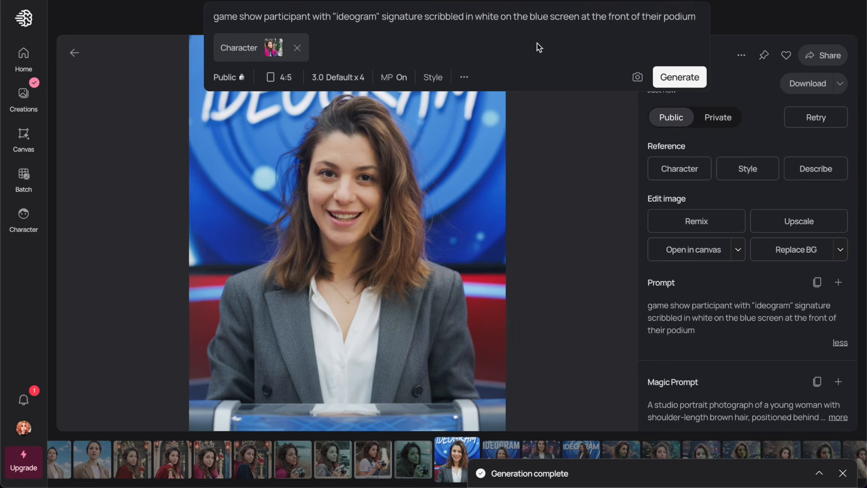
Change the quoted word in the game show prompt from "ideogram" to "FireStarter"
{"action": "double_click", "coordinate": [353, 17]}
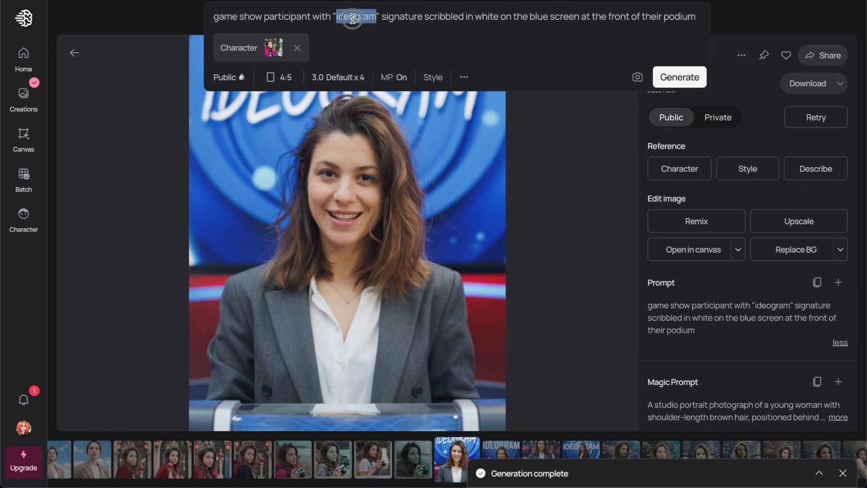
{"action": "key", "text": "BackSpace"}
{"action": "type", "text": "Fire"}
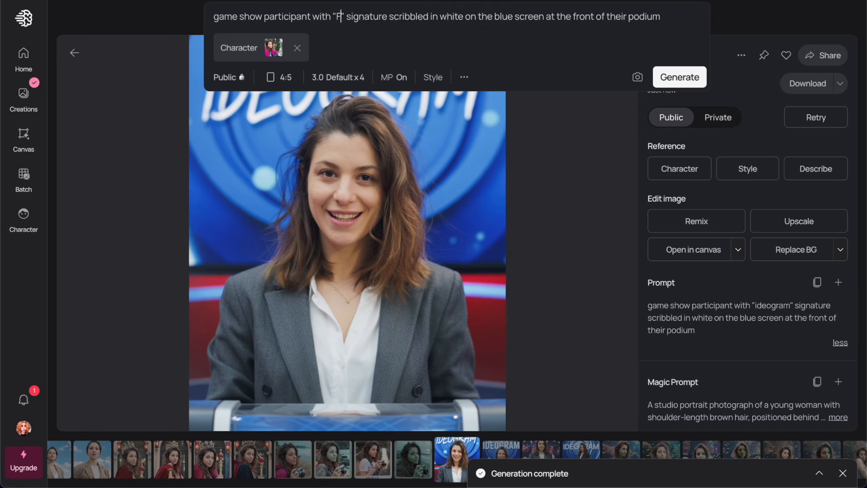
{"action": "type", "text": "Starter"}
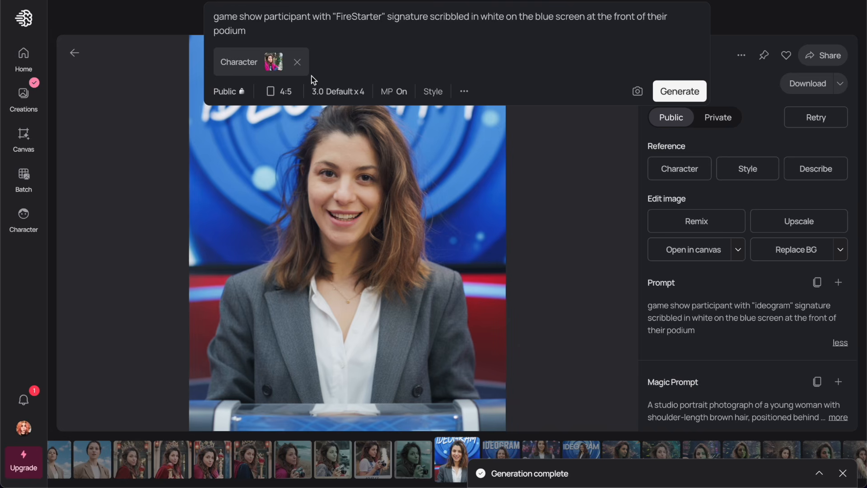
Set the aspect ratio to 4:3 landscape and generate the FireStarter game show images
{"action": "left_click", "coordinate": [273, 90]}
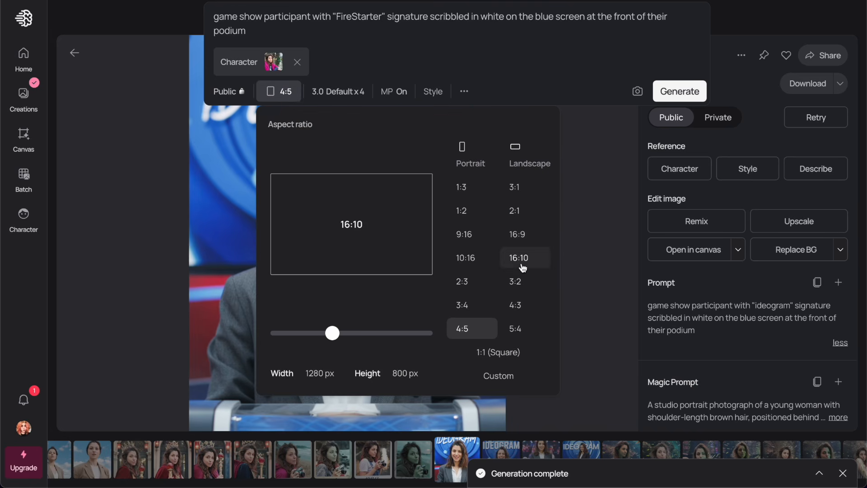
{"action": "left_click", "coordinate": [516, 305]}
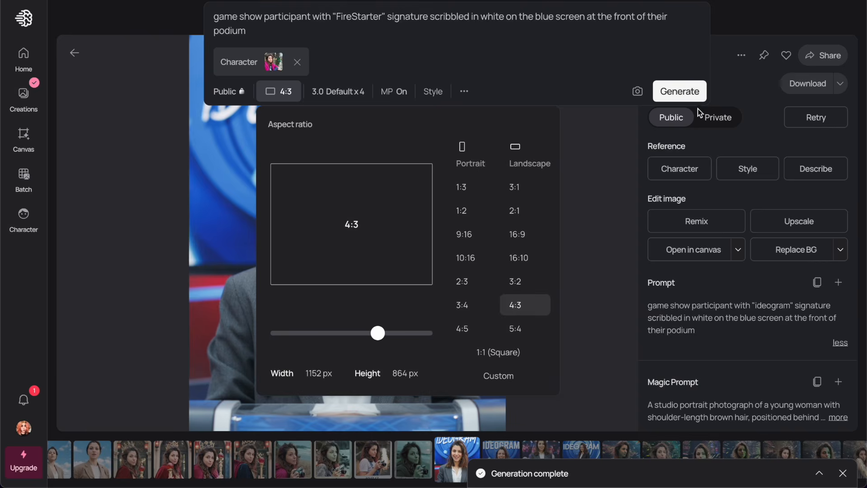
{"action": "left_click", "coordinate": [689, 94]}
Examine the four generated 1988 polaroid images one by one in the enlarged view
{"action": "key", "text": "Left"}
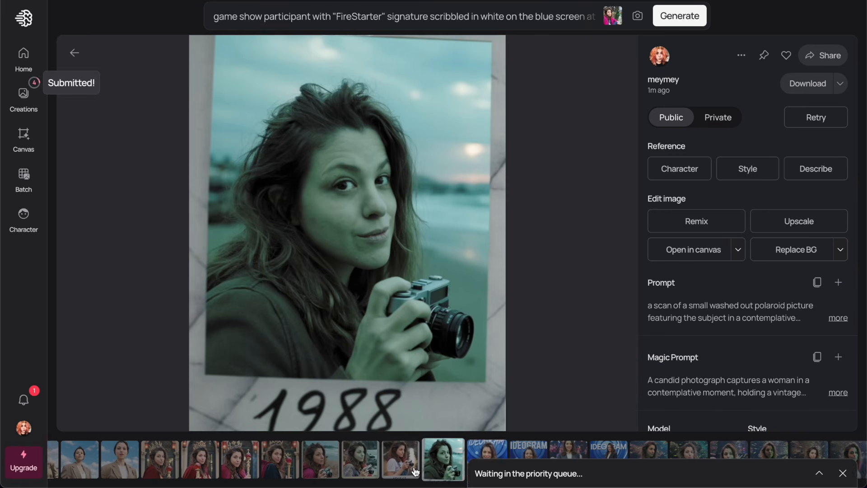
{"action": "left_click", "coordinate": [842, 472]}
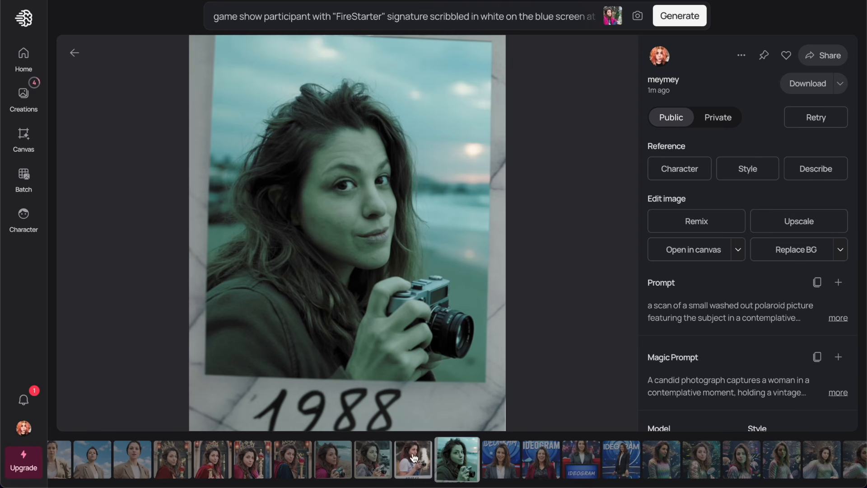
{"action": "left_click", "coordinate": [422, 468]}
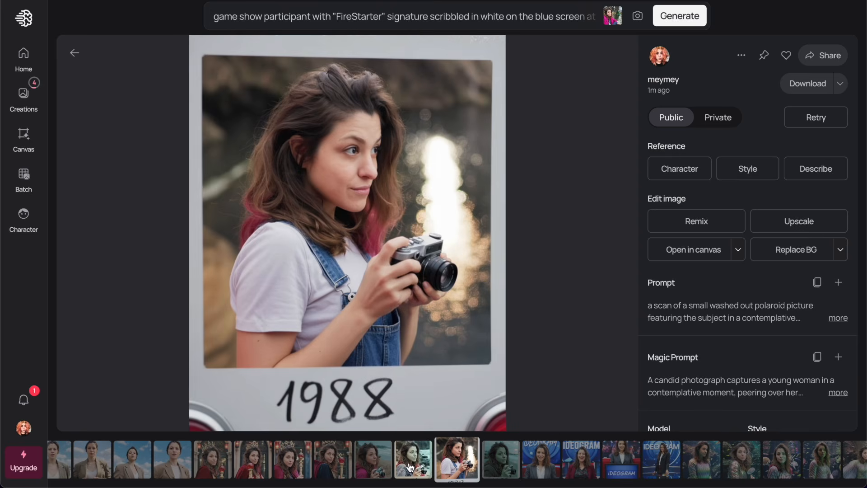
{"action": "left_click", "coordinate": [411, 464]}
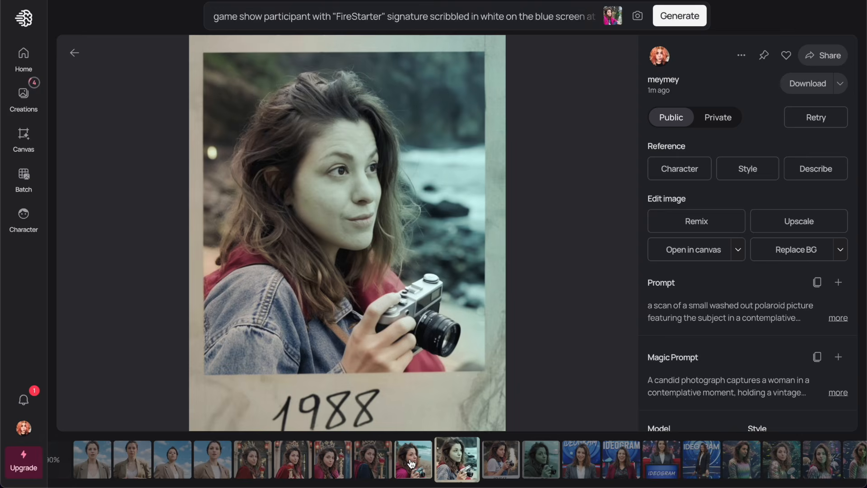
{"action": "left_click", "coordinate": [412, 464]}
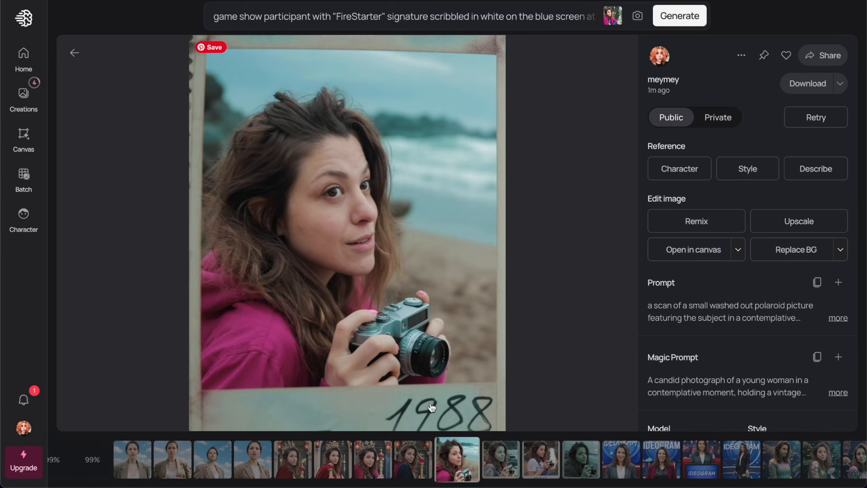
Examine the generated regal portraits with crown and scepter one by one
{"action": "left_click", "coordinate": [419, 466]}
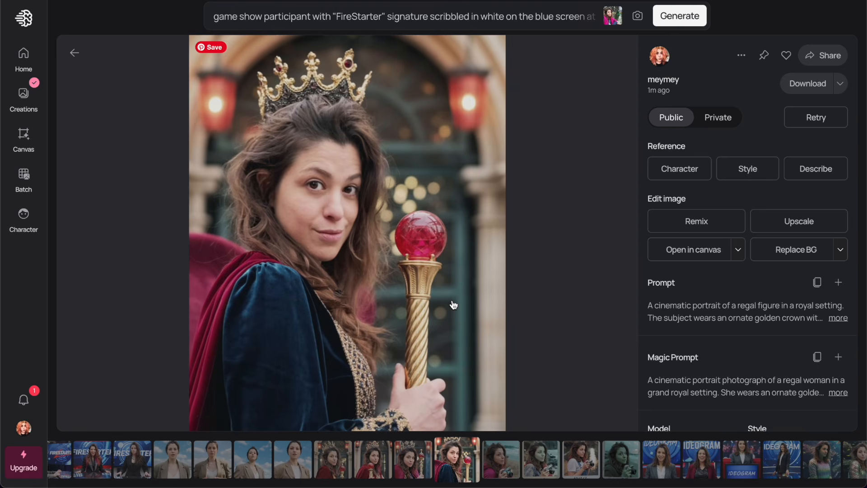
{"action": "left_click", "coordinate": [413, 460]}
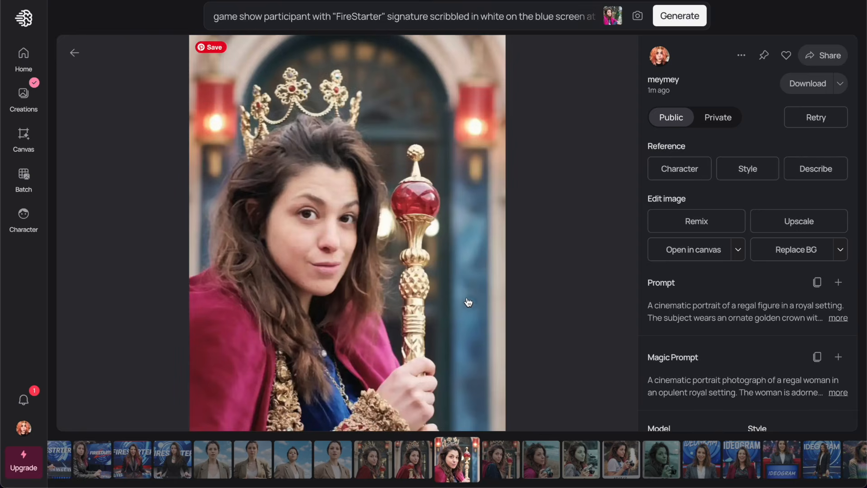
{"action": "left_click", "coordinate": [410, 465]}
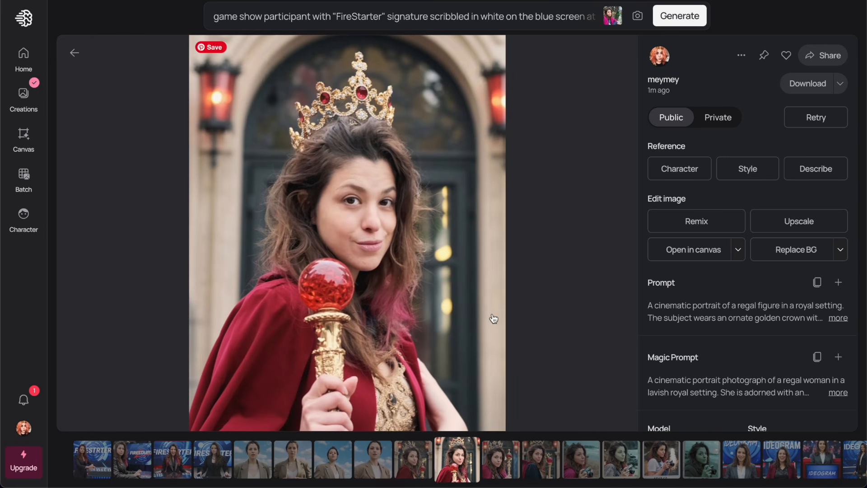
{"action": "left_click", "coordinate": [418, 466]}
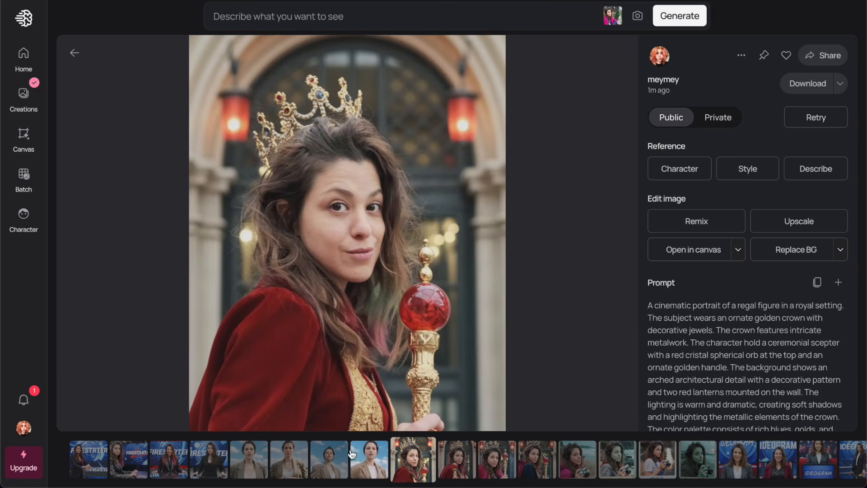
Examine the generated blue-sky portraits of the character in the beige blazer one by one
{"action": "left_click", "coordinate": [373, 468]}
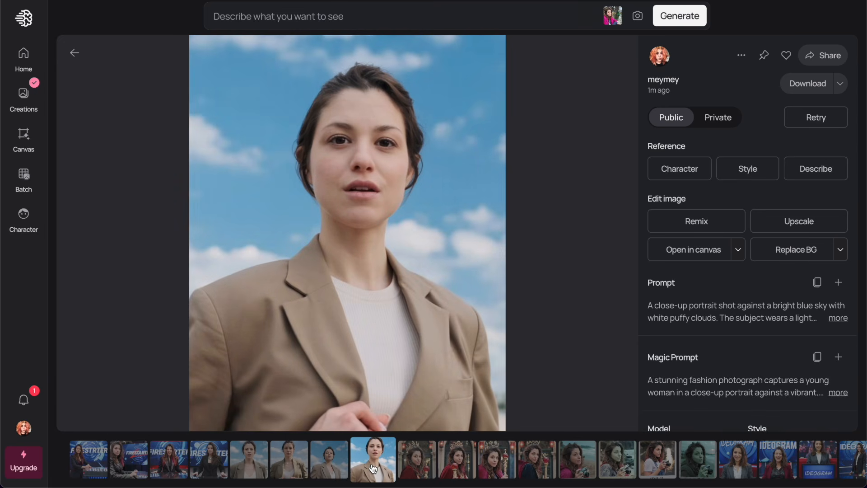
{"action": "left_click", "coordinate": [334, 470]}
{"action": "left_click", "coordinate": [291, 468]}
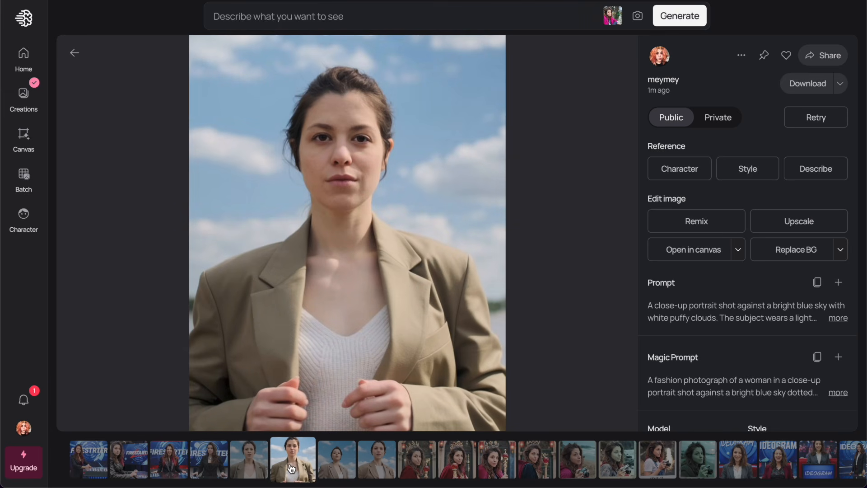
{"action": "left_click", "coordinate": [259, 468]}
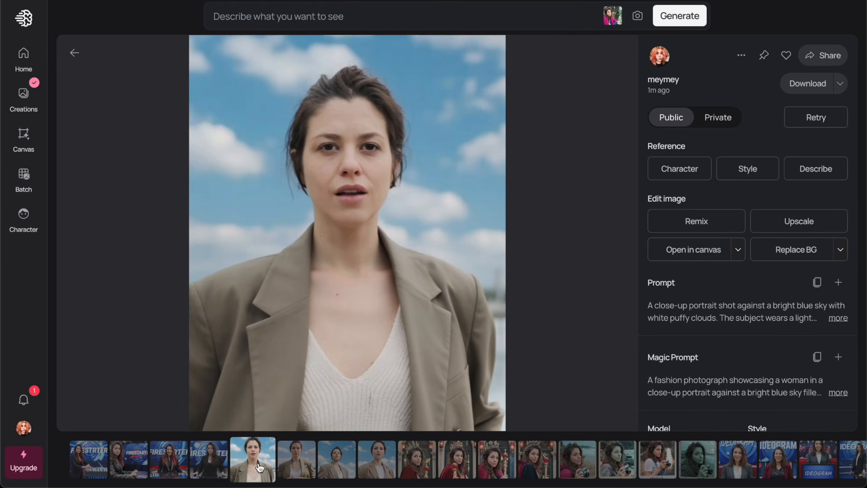
Examine the generated 4:3 FireStarter game show images, checking the lettering on the blue screen
{"action": "left_click", "coordinate": [212, 464]}
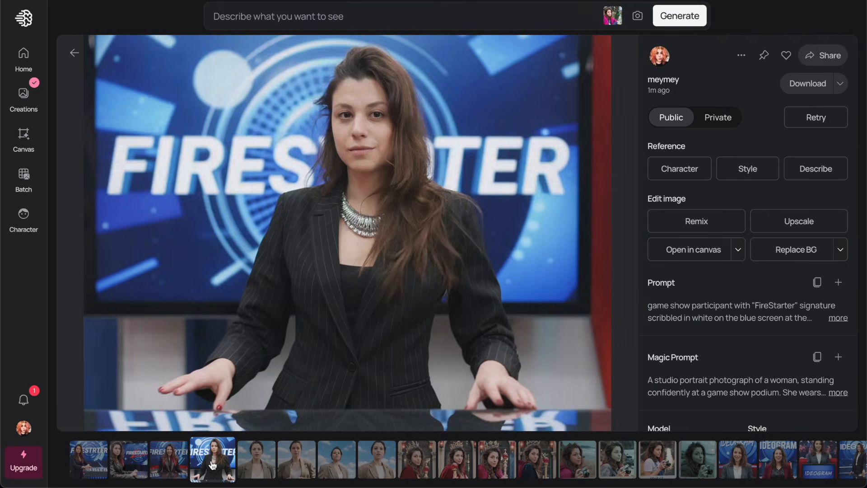
{"action": "left_click", "coordinate": [173, 466]}
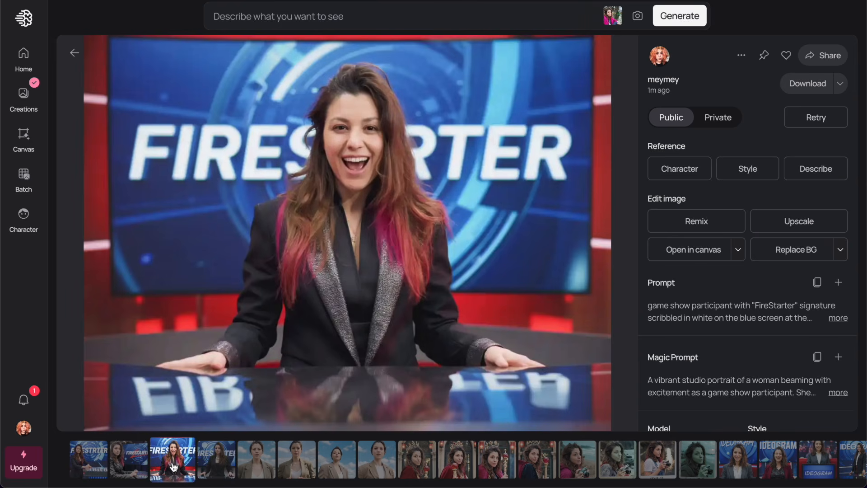
{"action": "left_click", "coordinate": [127, 463]}
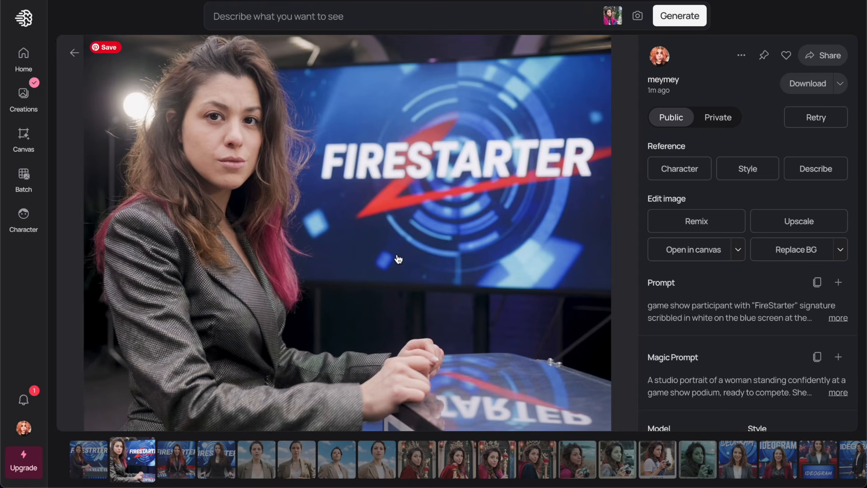
{"action": "left_click", "coordinate": [808, 84]}
{"action": "key", "text": "Left"}
{"action": "key", "text": "Right"}
Copy the full original prompt of the FireStarter game show image into the generation prompt
{"action": "left_click", "coordinate": [838, 318]}
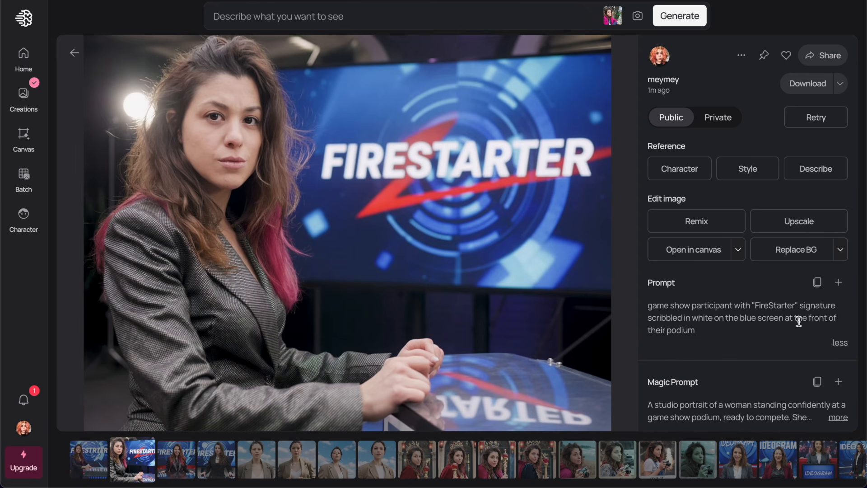
{"action": "triple_click", "coordinate": [745, 320]}
{"action": "key", "text": "ctrl+c"}
{"action": "left_click", "coordinate": [381, 16]}
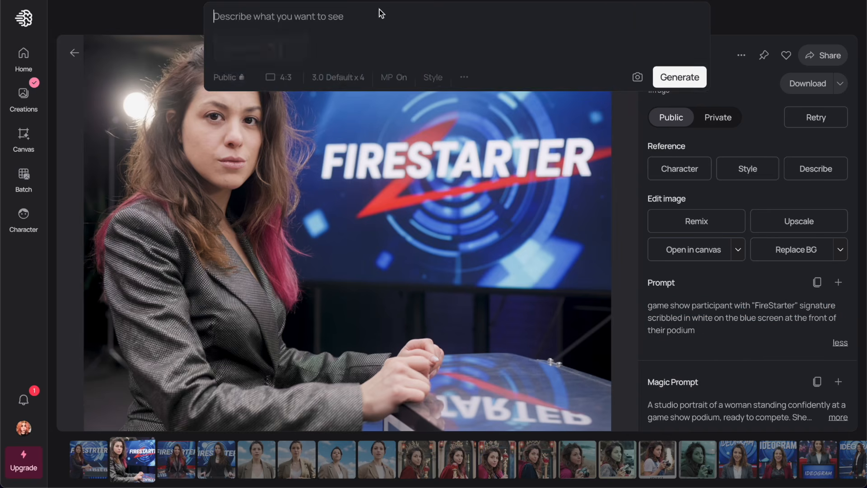
{"action": "key", "text": "ctrl+v"}
Change the participant to "host of the show", add "the host is wearing a suit that looks like it's on fire", and generate the images
{"action": "double_click", "coordinate": [289, 20]}
{"action": "type", "text": "host"}
{"action": "double_click", "coordinate": [292, 16]}
{"action": "type", "text": "of the show"}
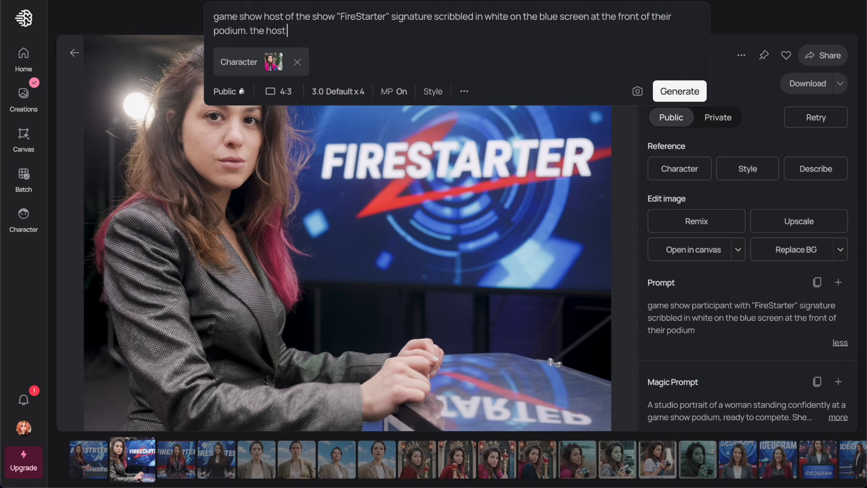
{"action": "type", "text": "wearing a suit that looks like it's on fire"}
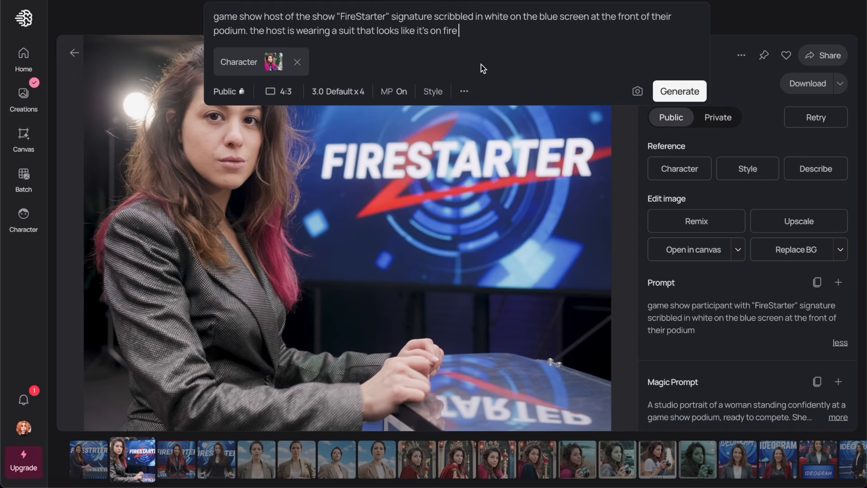
{"action": "left_click", "coordinate": [667, 90]}
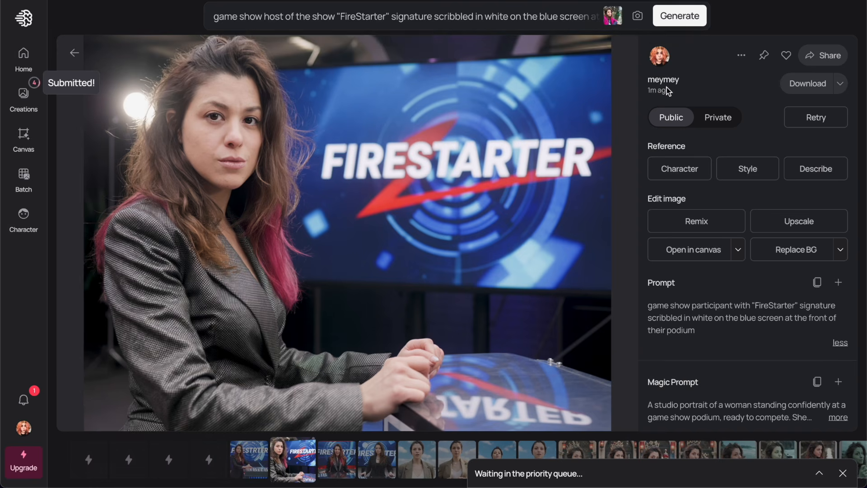
Generate the same FireStarter host prompt again with the aspect ratio set to 16:10
{"action": "left_click", "coordinate": [477, 18]}
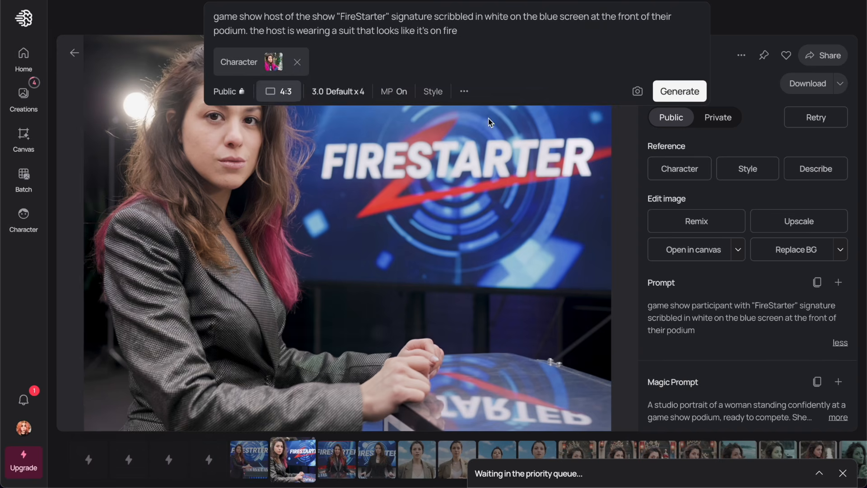
{"action": "left_click", "coordinate": [287, 94]}
{"action": "left_click", "coordinate": [519, 257]}
{"action": "left_click", "coordinate": [681, 91]}
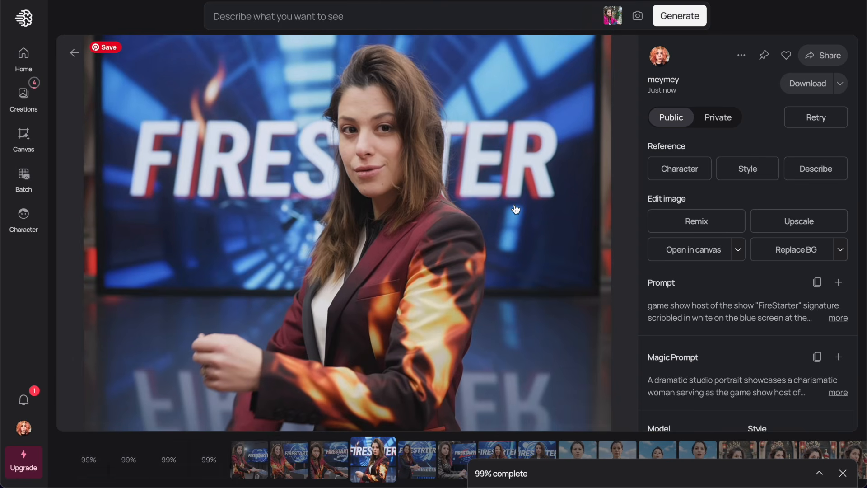
Examine the generated FireStarter host images in the burning suit one by one and return to the character page
{"action": "left_click", "coordinate": [331, 467]}
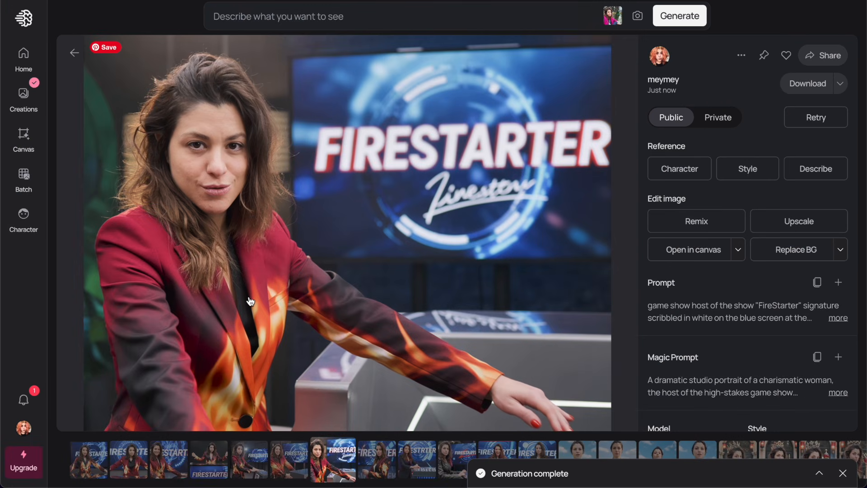
{"action": "left_click", "coordinate": [291, 470]}
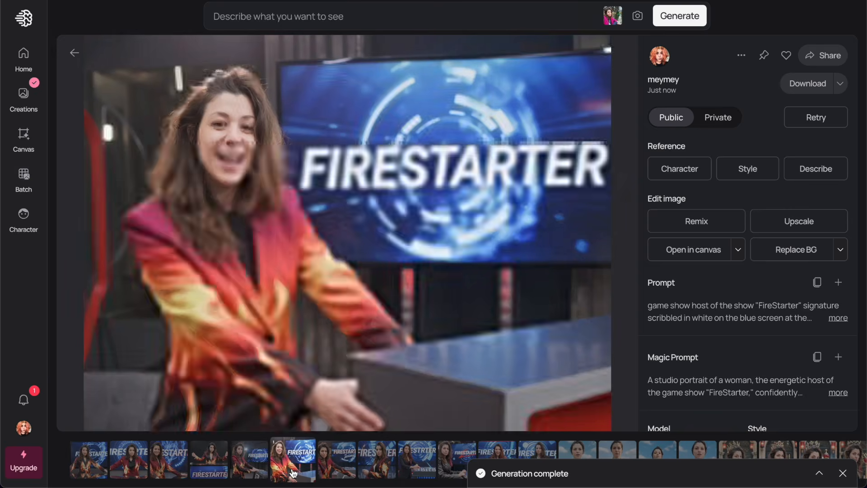
{"action": "left_click", "coordinate": [257, 469]}
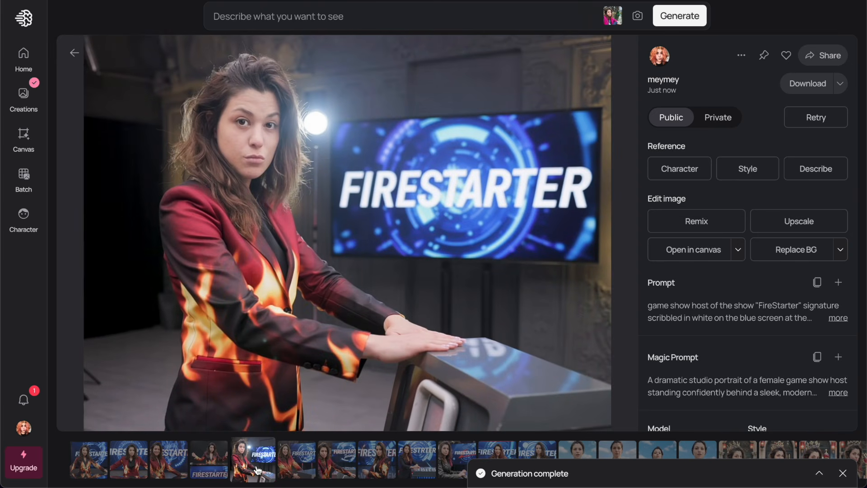
{"action": "left_click", "coordinate": [214, 468]}
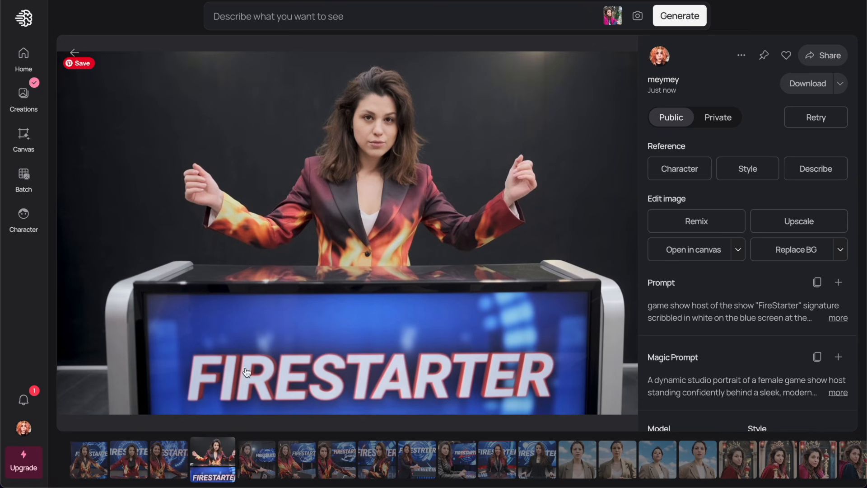
{"action": "left_click", "coordinate": [171, 463]}
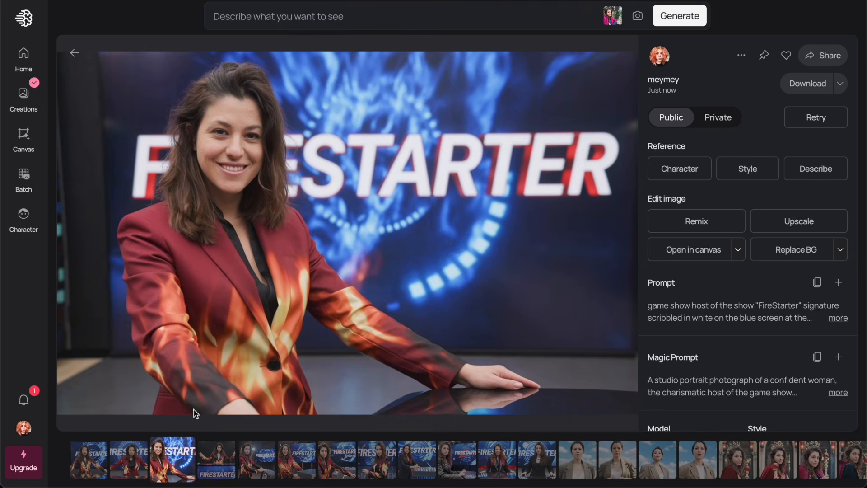
{"action": "left_click", "coordinate": [131, 459]}
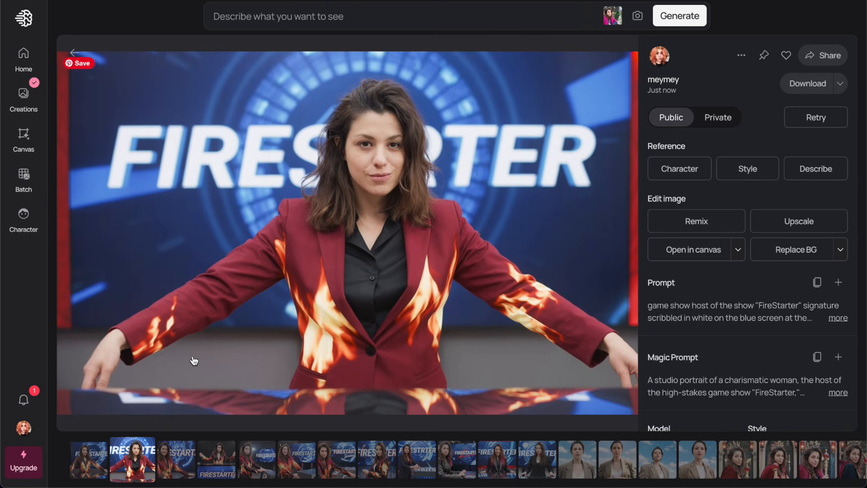
{"action": "left_click", "coordinate": [89, 460]}
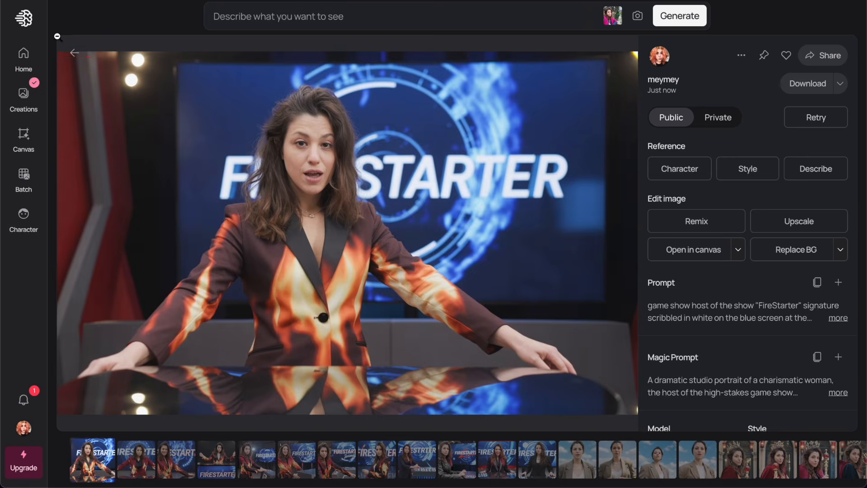
{"action": "left_click", "coordinate": [74, 52]}
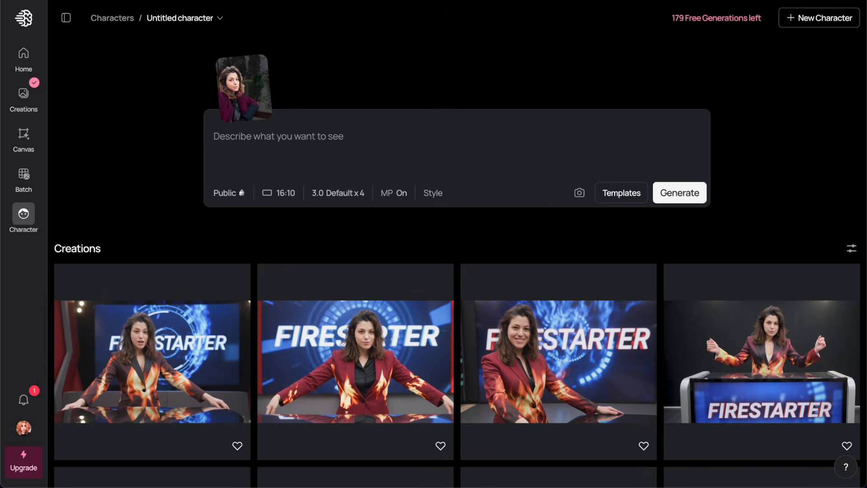
Generate images from the prompt "a woman in a business suit" with a 1:1 square aspect ratio
{"action": "key", "text": "ctrl+v"}
{"action": "left_click", "coordinate": [283, 192]}
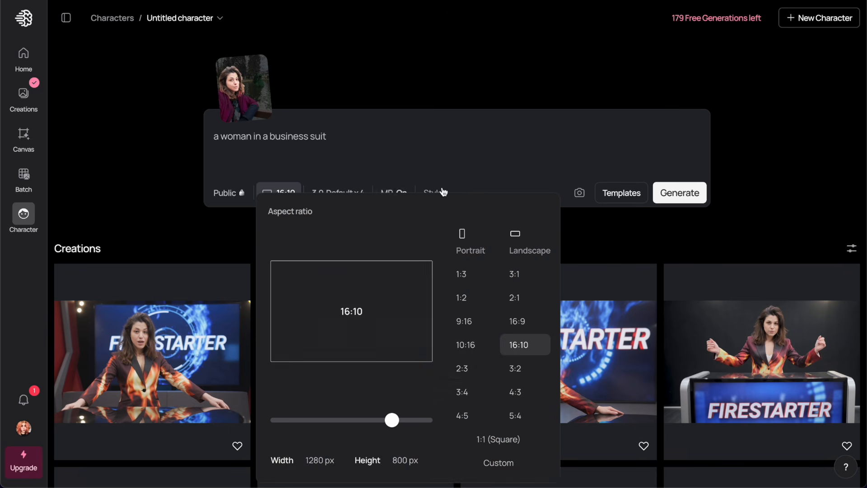
{"action": "left_click", "coordinate": [465, 399]}
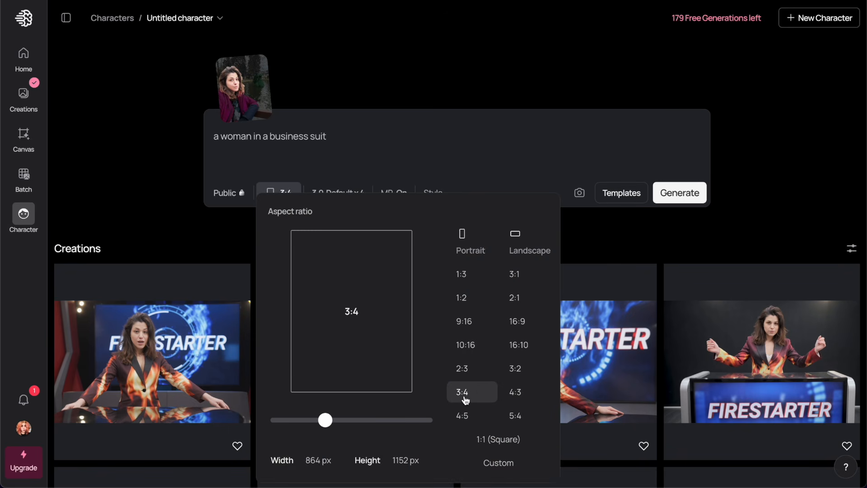
{"action": "left_click", "coordinate": [489, 438]}
{"action": "left_click", "coordinate": [710, 139]}
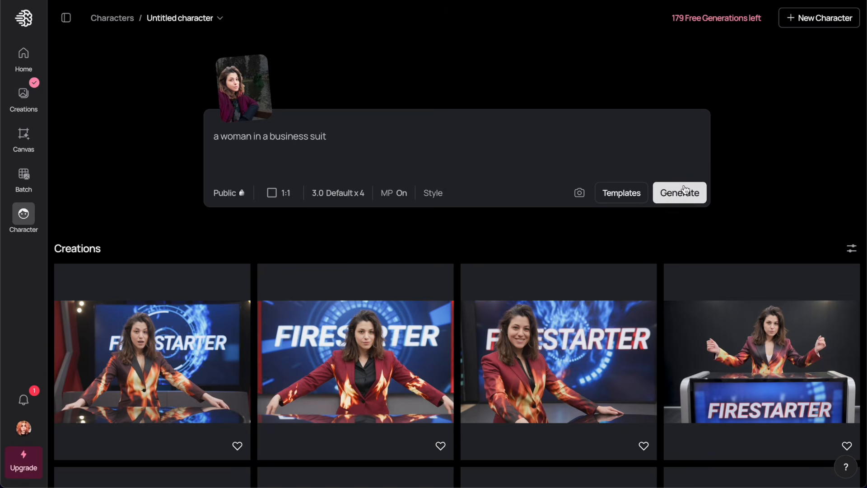
{"action": "left_click", "coordinate": [685, 190]}
Change the prompt to "a woman working on her laptop from her cozy home office" and generate the images
{"action": "left_click_drag", "start_coordinate": [348, 135], "coordinate": [252, 137]}
{"action": "type", "text": "working on her laptop from her cozy home office"}
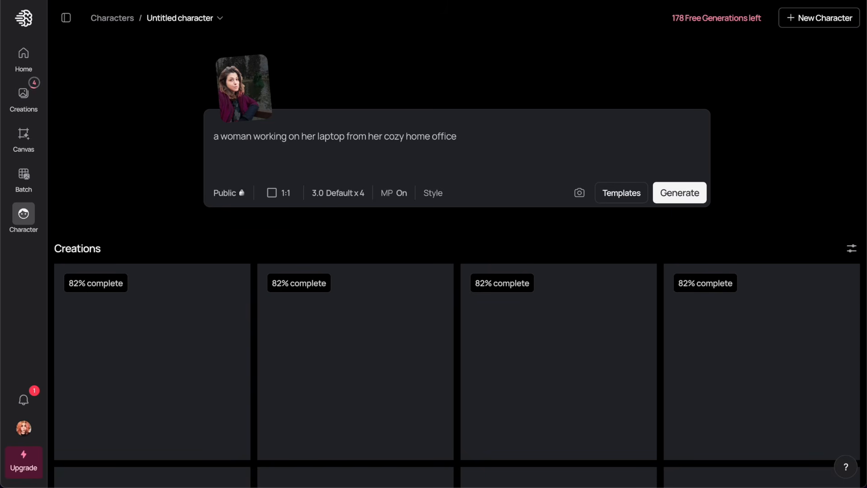
{"action": "key", "text": "Return"}
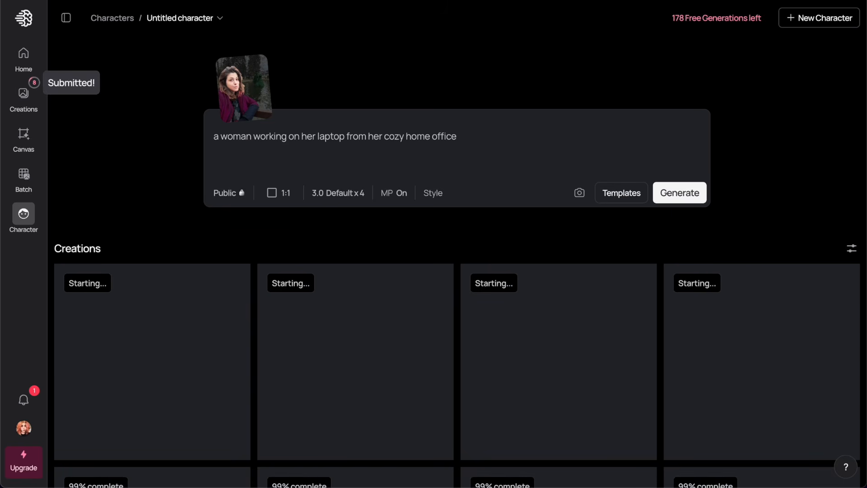
Generate the home office prompt again with the aspect ratio set to 5:4
{"action": "left_click", "coordinate": [285, 192]}
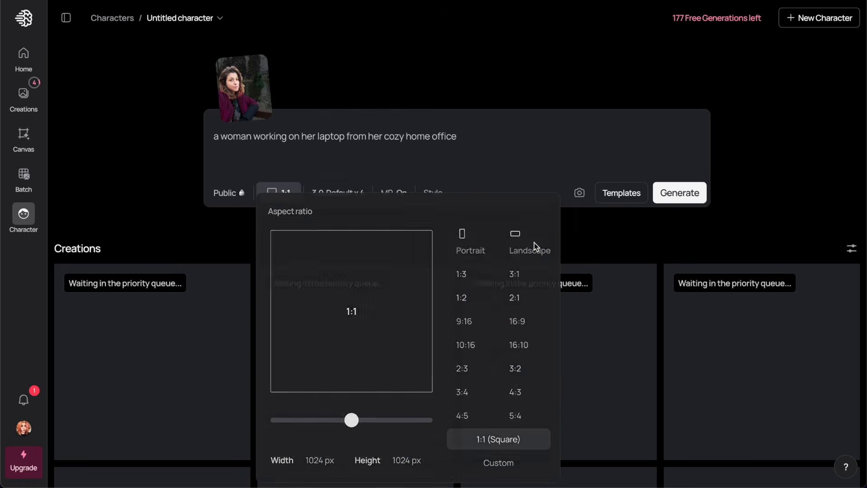
{"action": "left_click", "coordinate": [525, 365]}
{"action": "left_click", "coordinate": [519, 391]}
{"action": "left_click", "coordinate": [519, 416]}
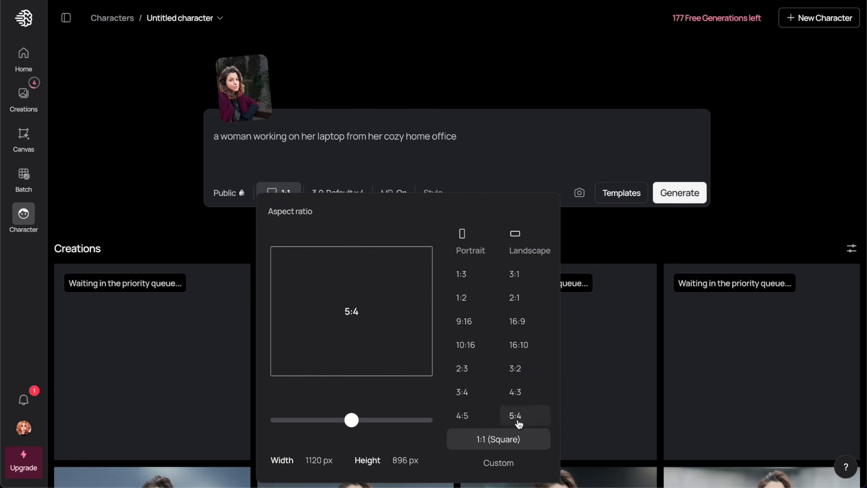
{"action": "left_click", "coordinate": [673, 192]}
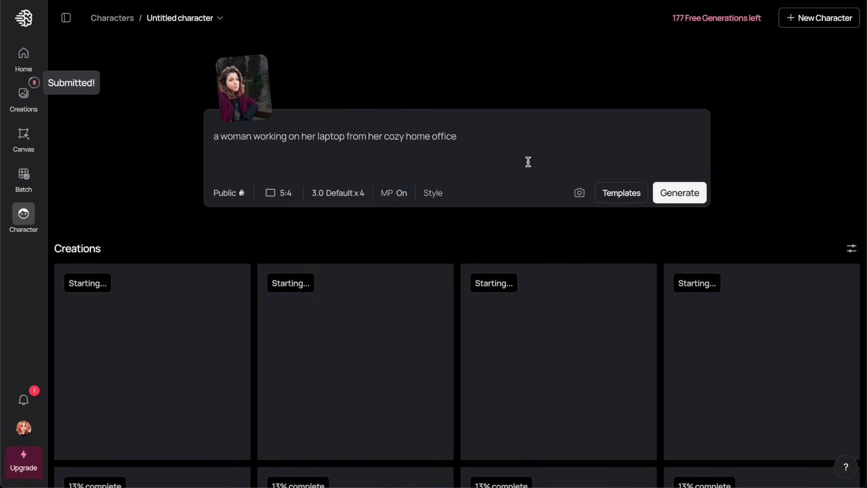
Generate images from the prompt "a woman working on a her garden, planting tomatoes" in a 3:4 aspect ratio
{"action": "triple_click", "coordinate": [420, 135]}
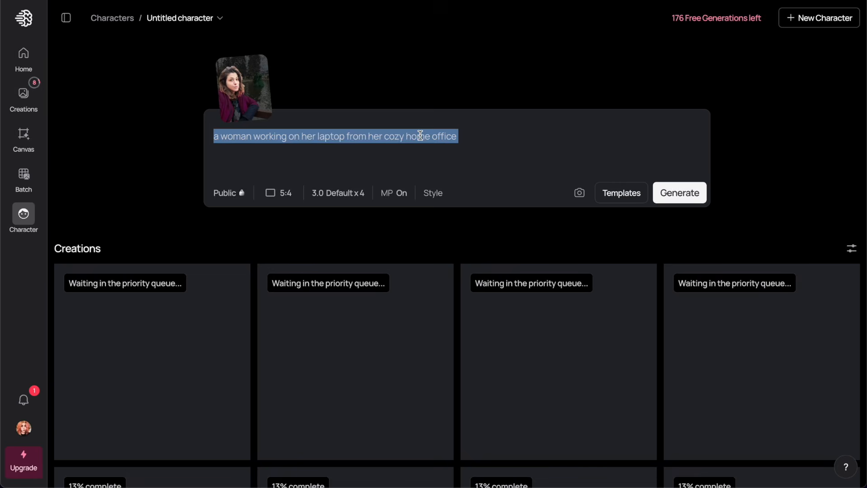
{"action": "type", "text": "a woman working on a her garden, planting tomatoes"}
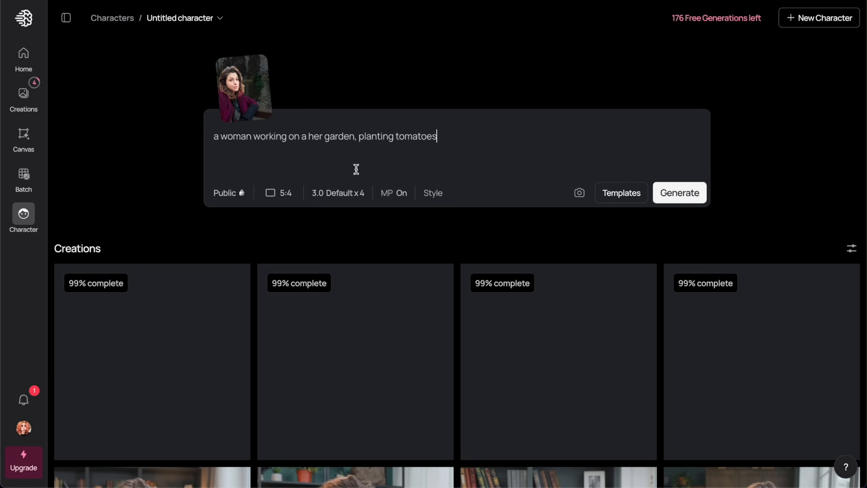
{"action": "left_click", "coordinate": [278, 192]}
{"action": "left_click", "coordinate": [463, 391]}
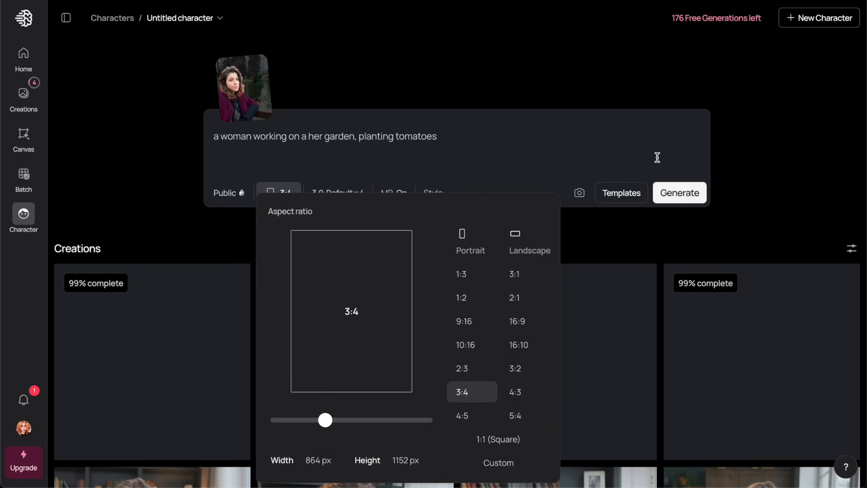
{"action": "left_click", "coordinate": [673, 193]}
Replace "tomatoes" with "herbs" in the garden prompt and generate the images in a 16:10 aspect ratio
{"action": "double_click", "coordinate": [416, 136]}
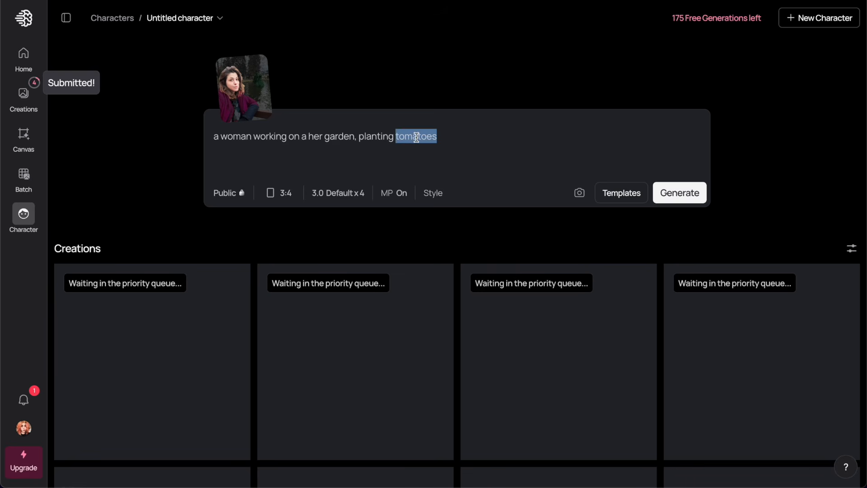
{"action": "type", "text": "herb"}
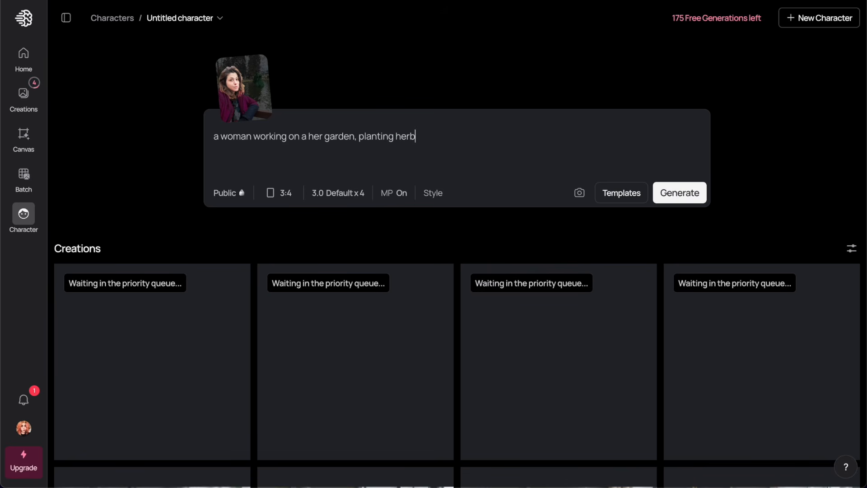
{"action": "left_click", "coordinate": [281, 194]}
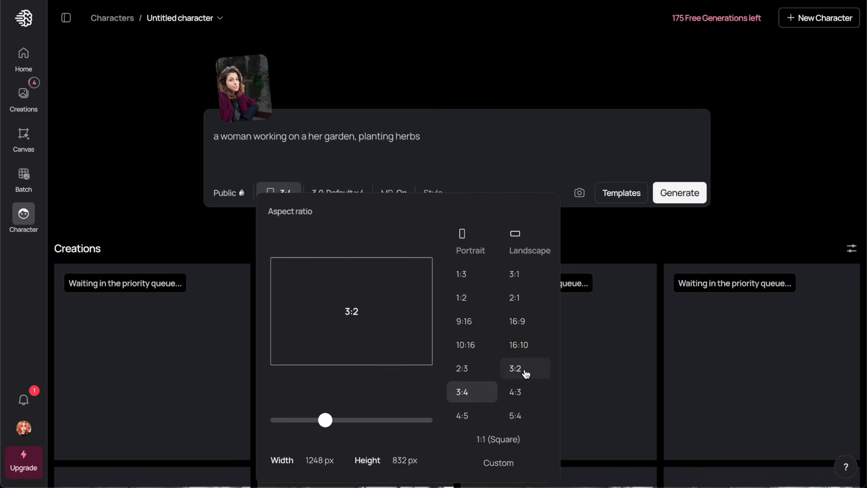
{"action": "left_click", "coordinate": [524, 347]}
{"action": "left_click", "coordinate": [687, 193]}
Replace the prompt with "a photo of woman baking in a magical kitchen" and generate the images
{"action": "key", "text": "ctrl+a"}
{"action": "type", "text": "a woman baking in a magical kitchen"}
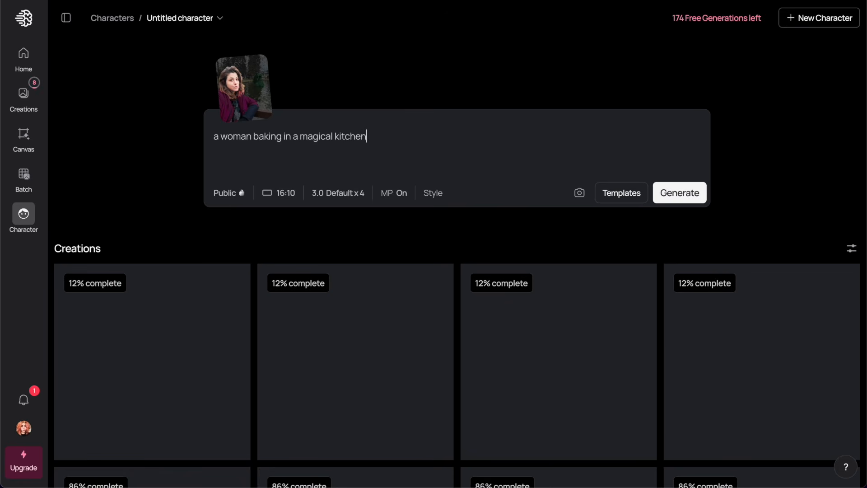
{"action": "left_click", "coordinate": [220, 136]}
{"action": "type", "text": "photo of"}
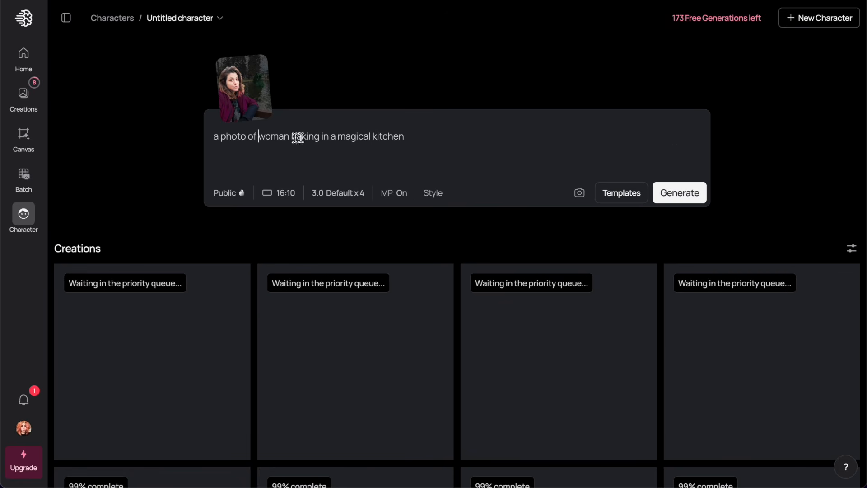
{"action": "key", "text": "Return"}
Open a business-suit image from the creations and look through the navy suit variations in full view
{"action": "scroll", "coordinate": [413, 156], "scroll_direction": "down", "scroll_amount": 4}
{"action": "scroll", "coordinate": [413, 158], "scroll_direction": "down", "scroll_amount": 15}
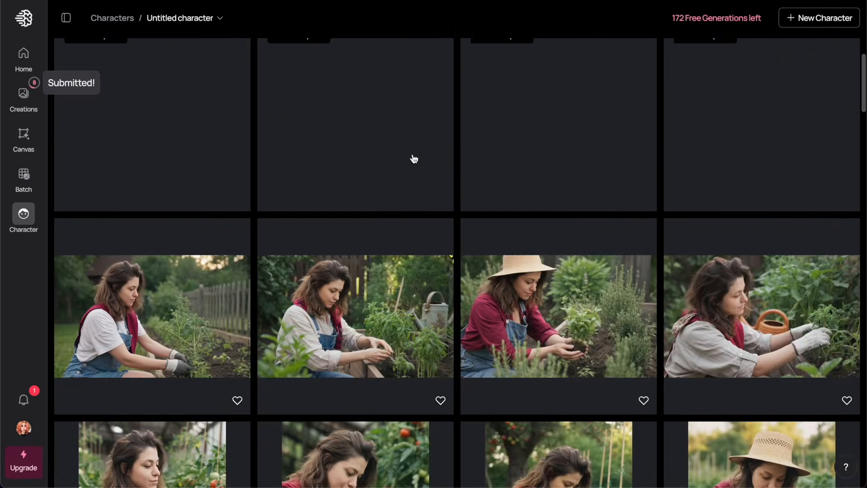
{"action": "scroll", "coordinate": [414, 158], "scroll_direction": "up", "scroll_amount": 4}
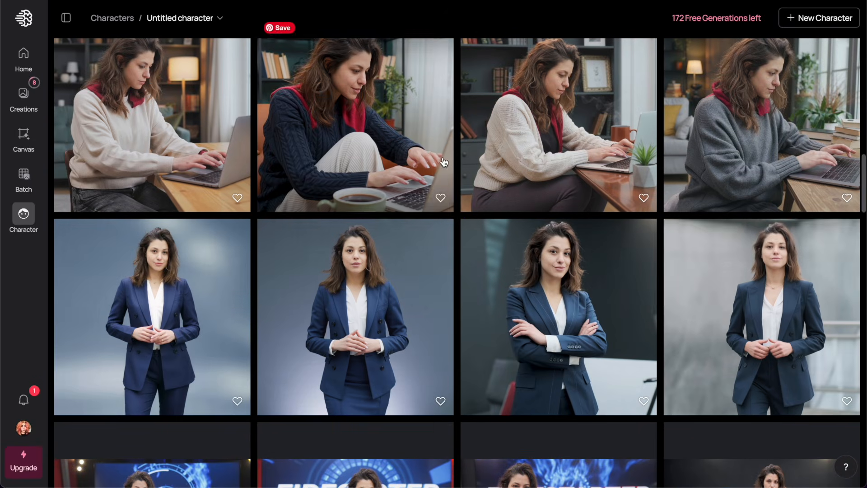
{"action": "left_click", "coordinate": [739, 322]}
{"action": "key", "text": "Left"}
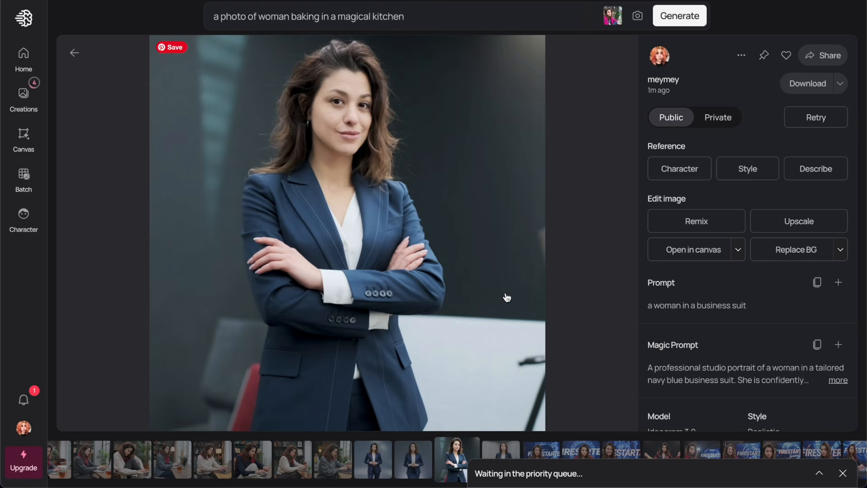
{"action": "key", "text": "Left"}
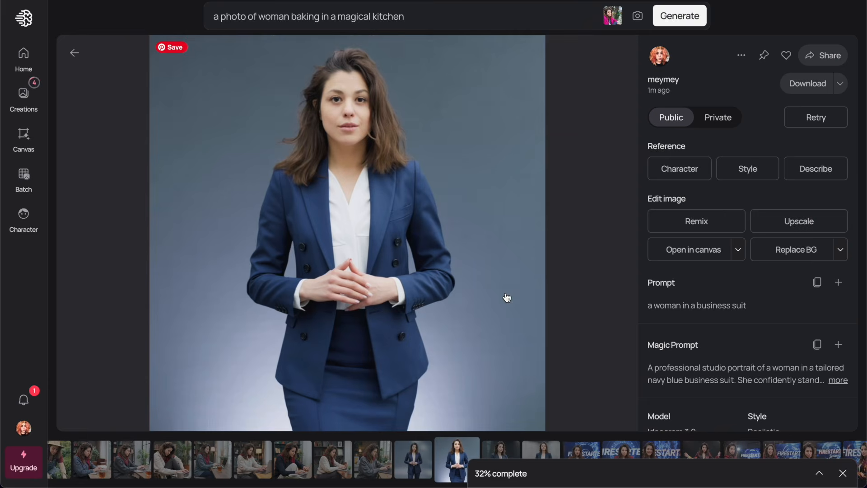
{"action": "key", "text": "Left"}
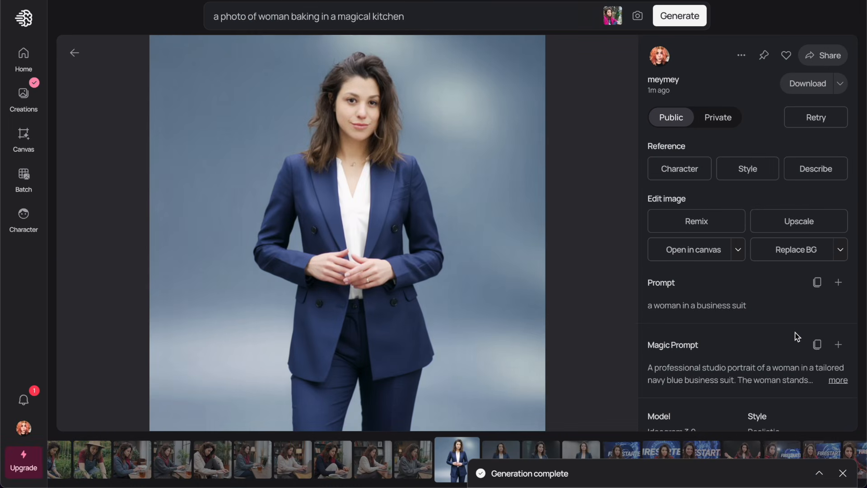
Expand the Magic Prompt of the navy business suit image and copy its full text
{"action": "scroll", "coordinate": [797, 337], "scroll_direction": "down", "scroll_amount": 1}
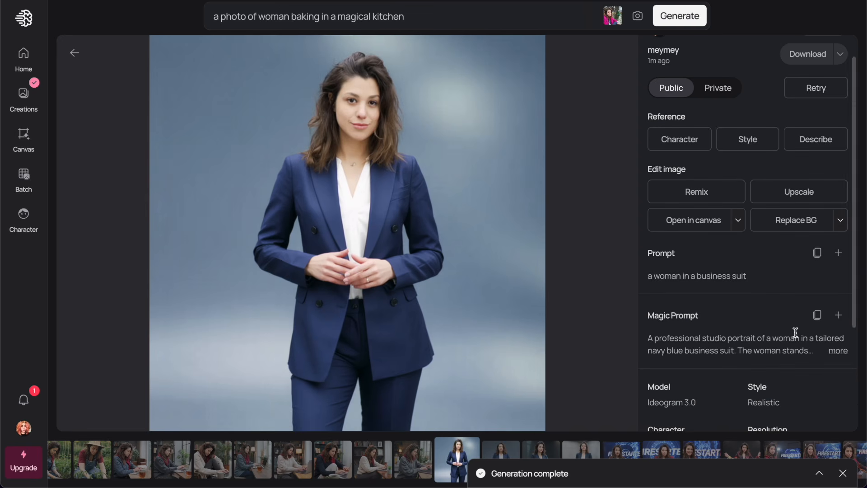
{"action": "left_click", "coordinate": [840, 350]}
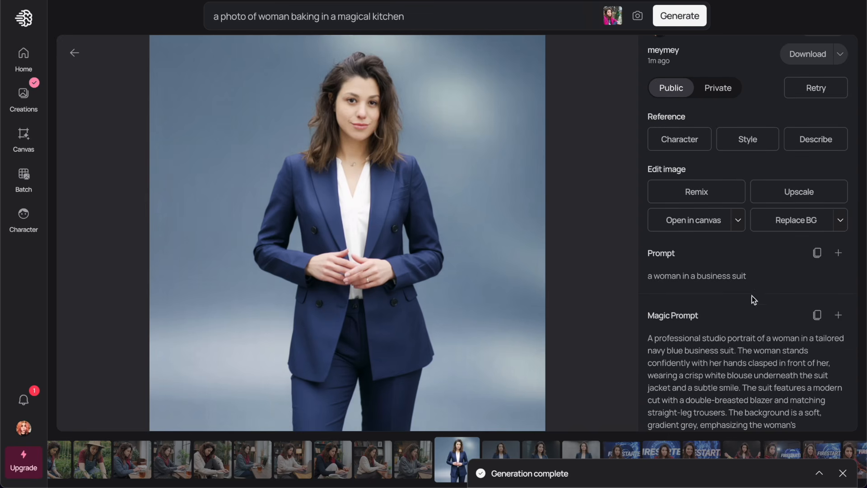
{"action": "scroll", "coordinate": [753, 300], "scroll_direction": "down", "scroll_amount": 3}
{"action": "triple_click", "coordinate": [709, 272]}
{"action": "key", "text": "ctrl+c"}
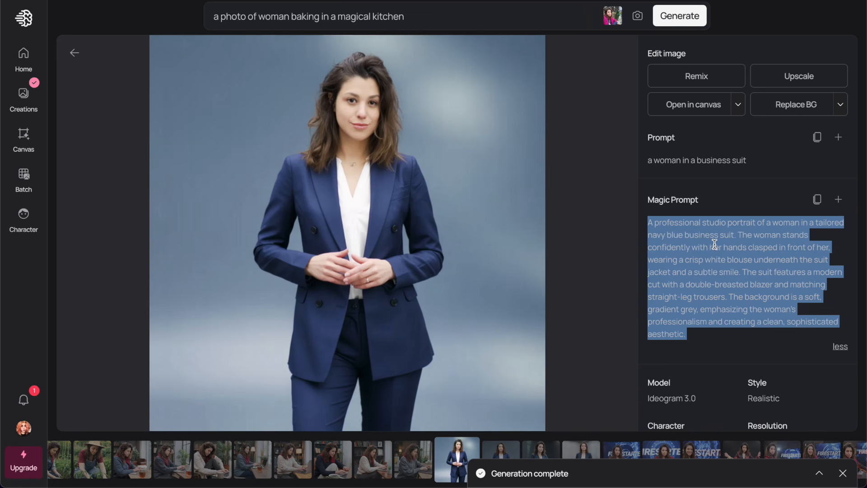
Replace the current prompt with the copied Magic Prompt text and set the aspect ratio to 1:1
{"action": "scroll", "coordinate": [771, 246], "scroll_direction": "down", "scroll_amount": 2}
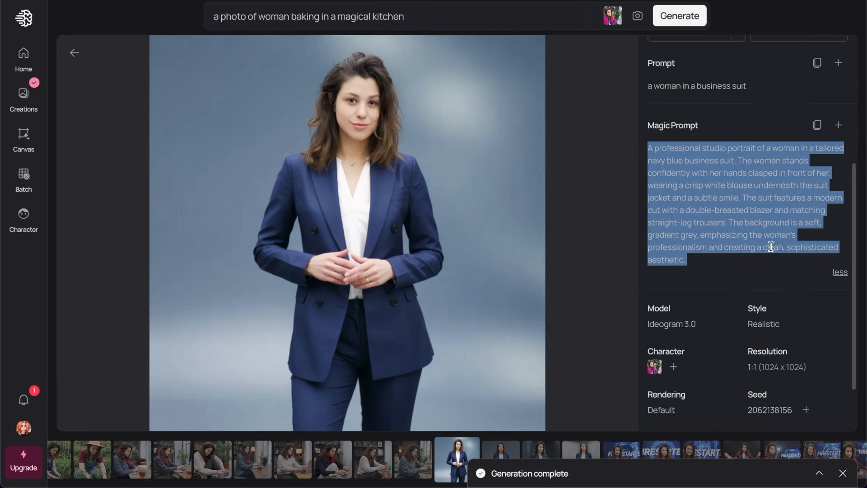
{"action": "scroll", "coordinate": [771, 246], "scroll_direction": "down", "scroll_amount": 2}
{"action": "scroll", "coordinate": [771, 251], "scroll_direction": "up", "scroll_amount": 4}
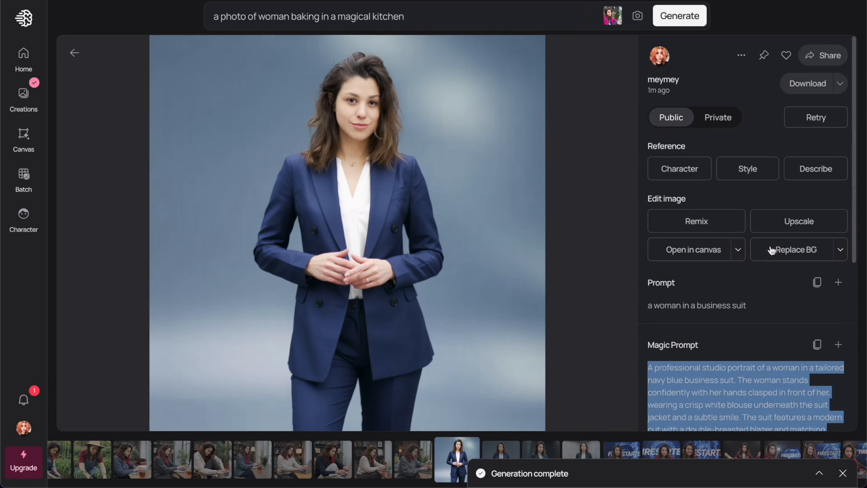
{"action": "left_click", "coordinate": [385, 16]}
{"action": "key", "text": "ctrl+a"}
{"action": "key", "text": "ctrl+v"}
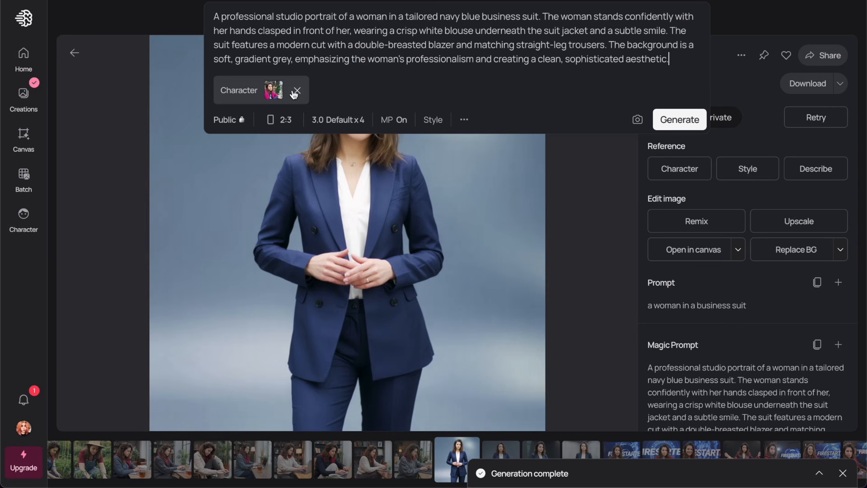
{"action": "left_click", "coordinate": [284, 119]}
{"action": "left_click", "coordinate": [498, 380]}
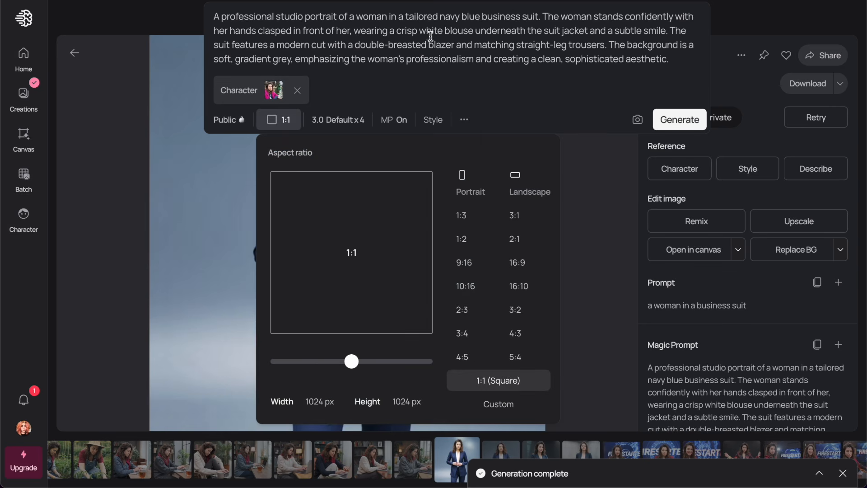
Replace the suit colour "navy blue" with "beige" in the pasted prompt
{"action": "left_click_drag", "start_coordinate": [427, 31], "coordinate": [428, 44]}
{"action": "double_click", "coordinate": [469, 17]}
{"action": "key", "text": "BackSpace"}
{"action": "key", "text": "BackSpace"}
{"action": "key", "text": "BackSpace"}
{"action": "key", "text": "BackSpace"}
{"action": "key", "text": "BackSpace"}
{"action": "type", "text": "beig"}
{"action": "type", "text": "e"}
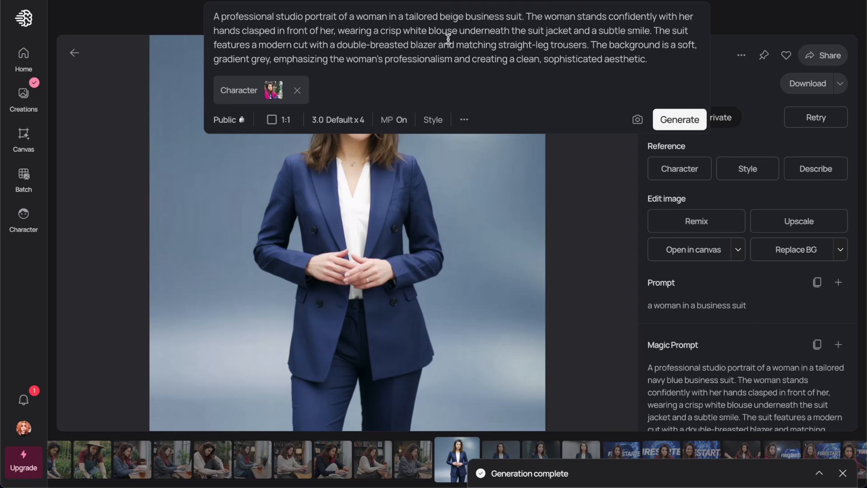
Replace the blouse description "crisp white" with "black" in the prompt and generate the images
{"action": "double_click", "coordinate": [416, 31]}
{"action": "left_click_drag", "start_coordinate": [427, 32], "coordinate": [382, 32]}
{"action": "type", "text": "black"}
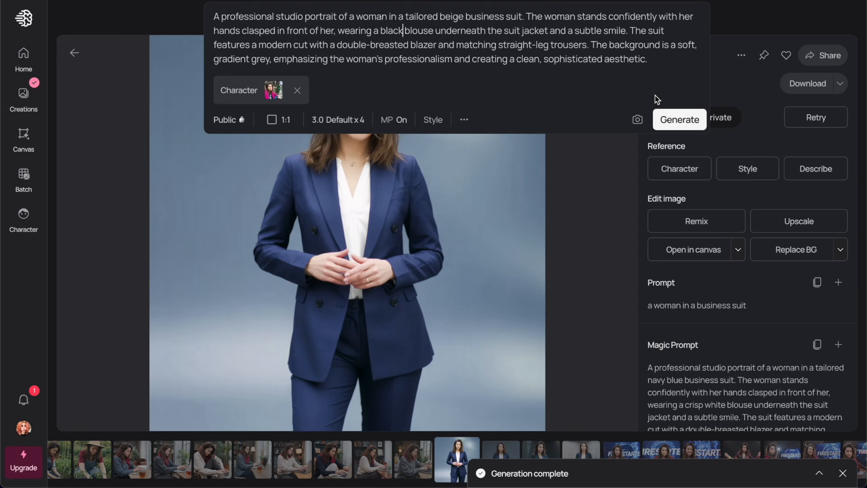
{"action": "left_click", "coordinate": [673, 118]}
Look through the generated images of the woman working on her laptop in the cozy home office
{"action": "left_click", "coordinate": [424, 474]}
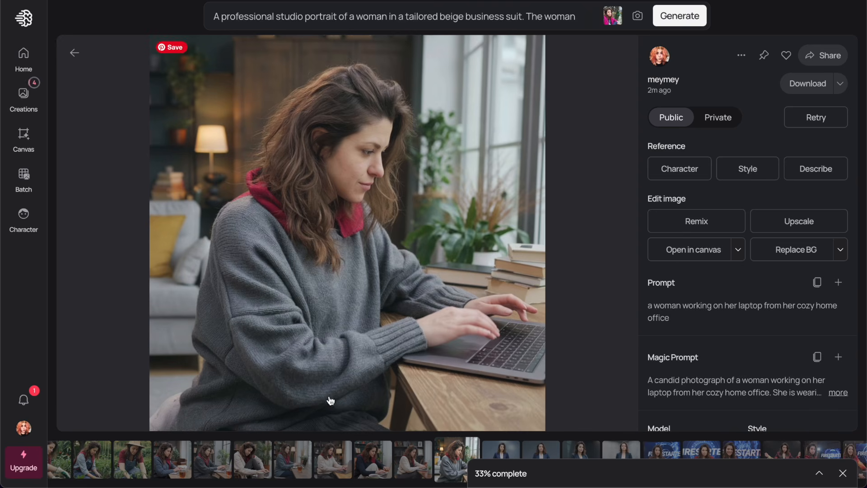
{"action": "left_click", "coordinate": [421, 466]}
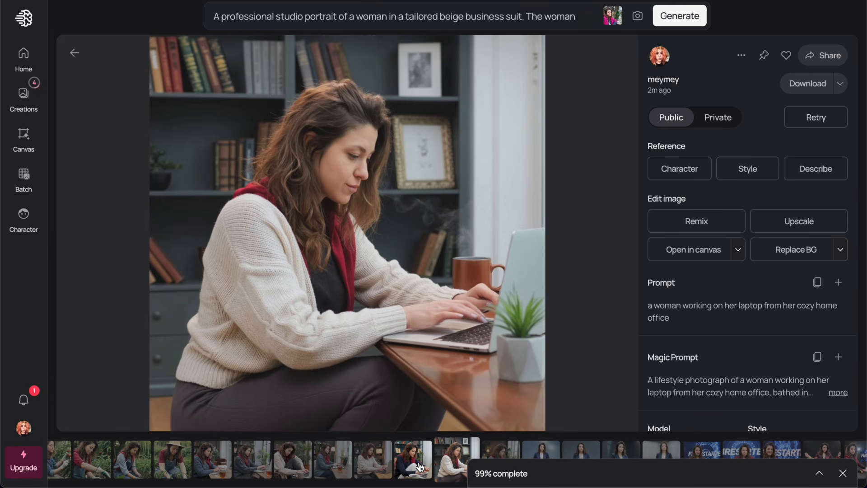
{"action": "left_click", "coordinate": [376, 467]}
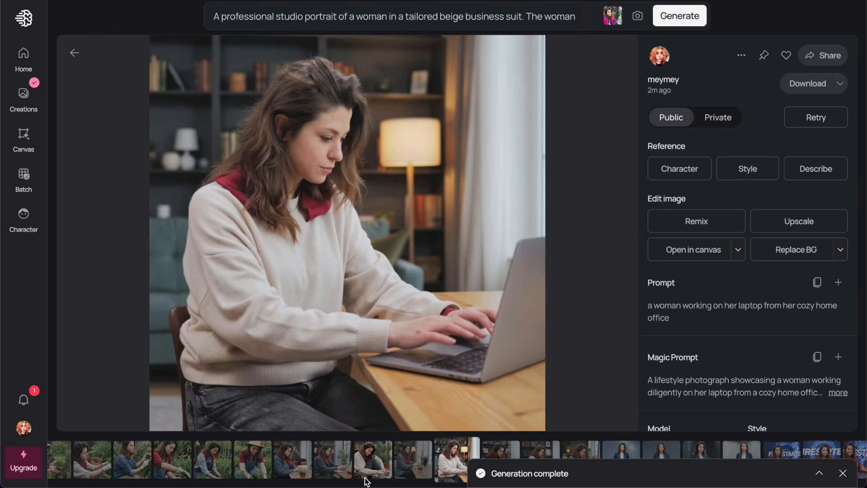
{"action": "left_click", "coordinate": [370, 469]}
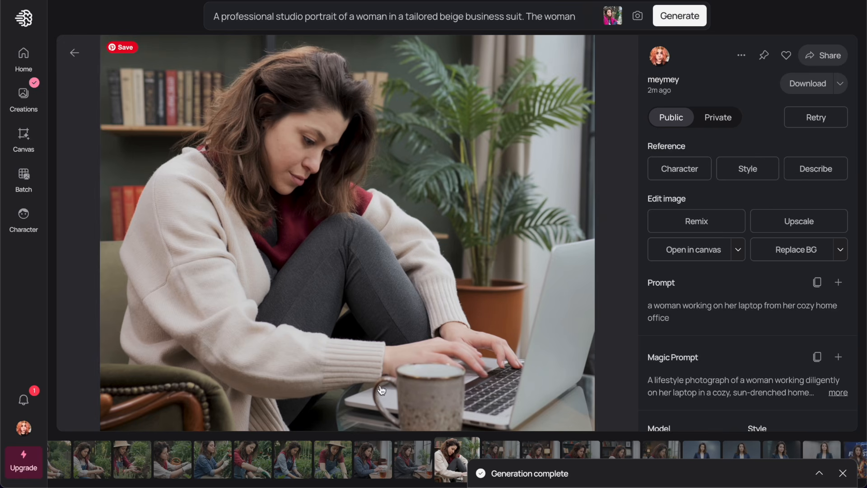
{"action": "left_click", "coordinate": [410, 467]}
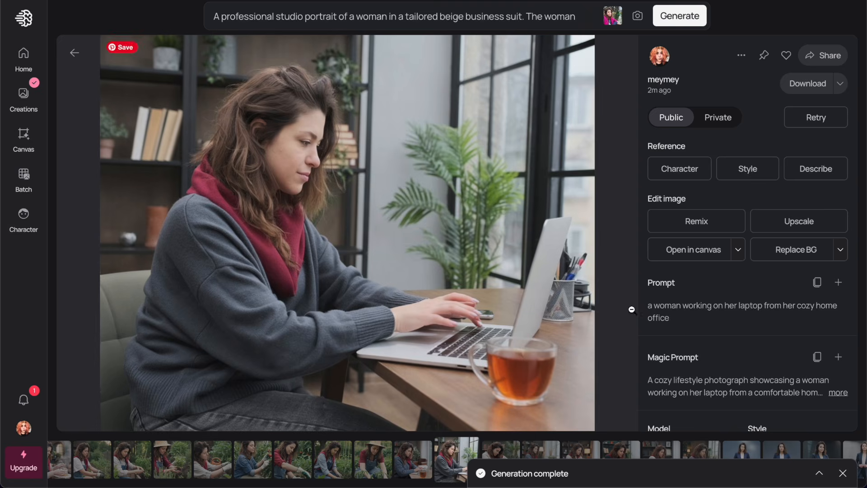
{"action": "left_click_drag", "start_coordinate": [664, 305], "coordinate": [669, 317]}
{"action": "left_click", "coordinate": [418, 466]}
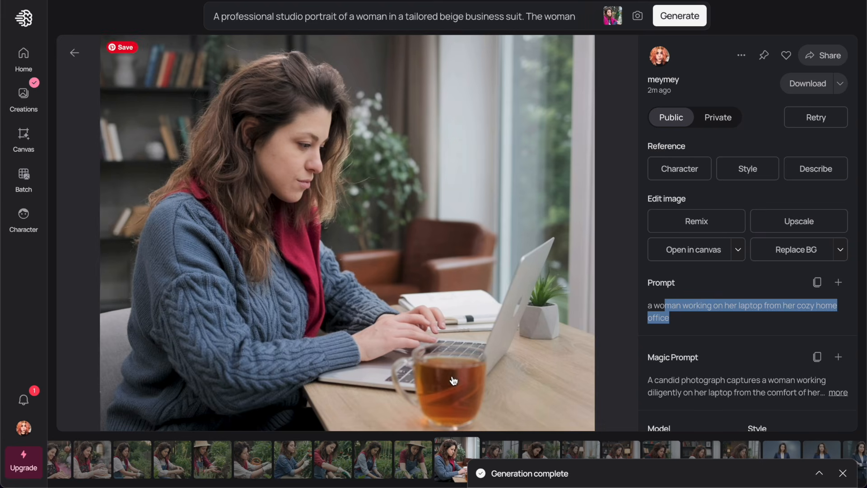
Look through the generated images of the woman planting tomatoes in her garden
{"action": "left_click", "coordinate": [410, 470]}
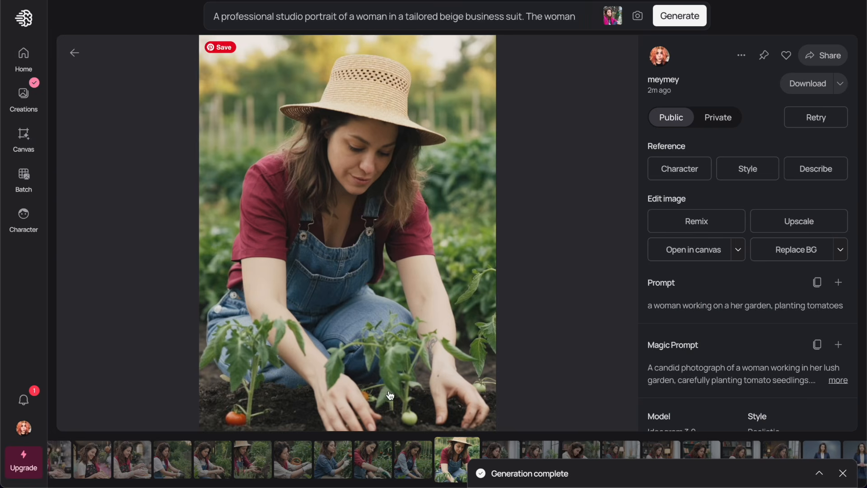
{"action": "left_click", "coordinate": [417, 471]}
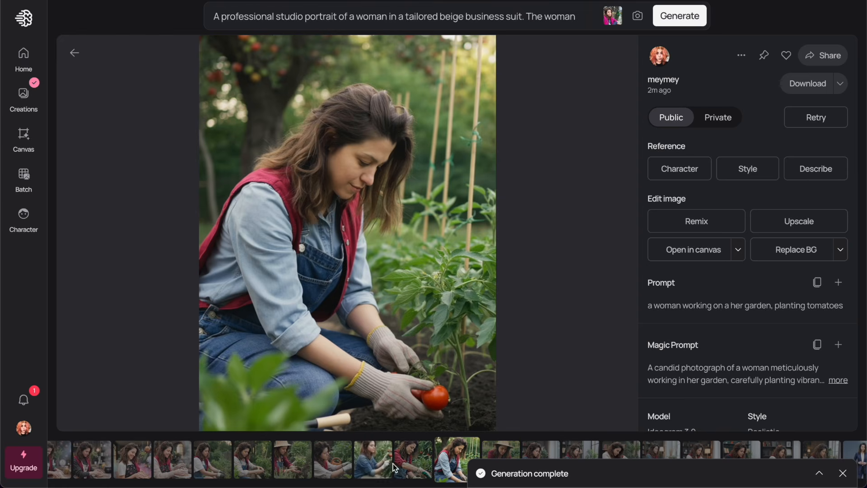
{"action": "left_click", "coordinate": [413, 471]}
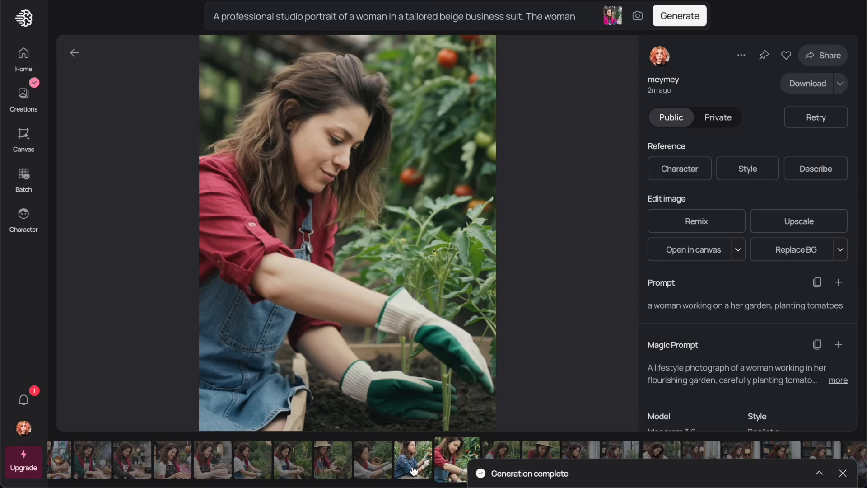
{"action": "left_click", "coordinate": [414, 471]}
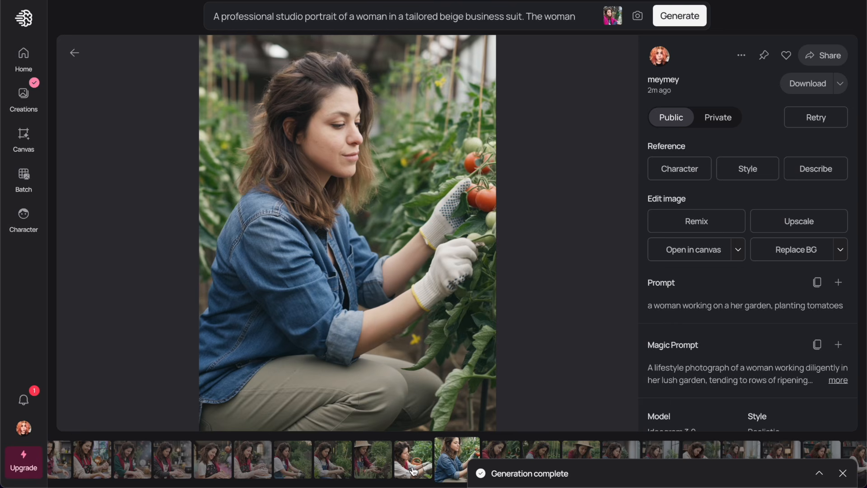
Look through the herb garden images and read the full Magic Prompt of the straw hat one
{"action": "left_click", "coordinate": [414, 471]}
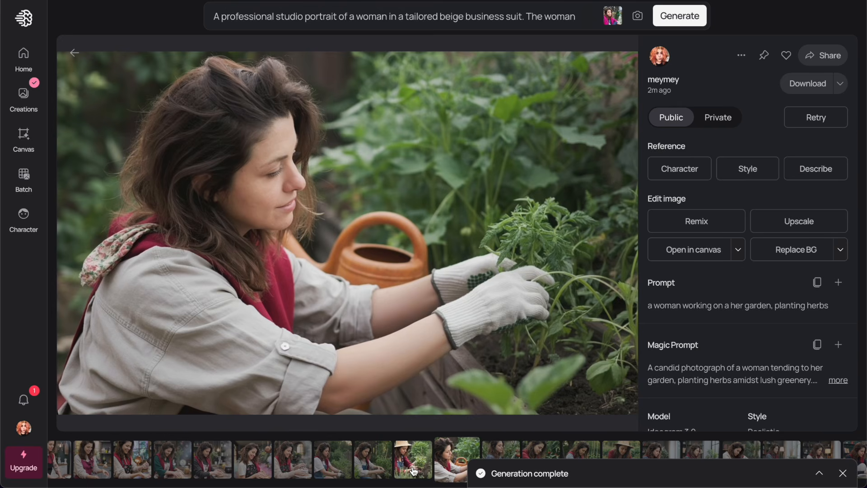
{"action": "key", "text": "Left"}
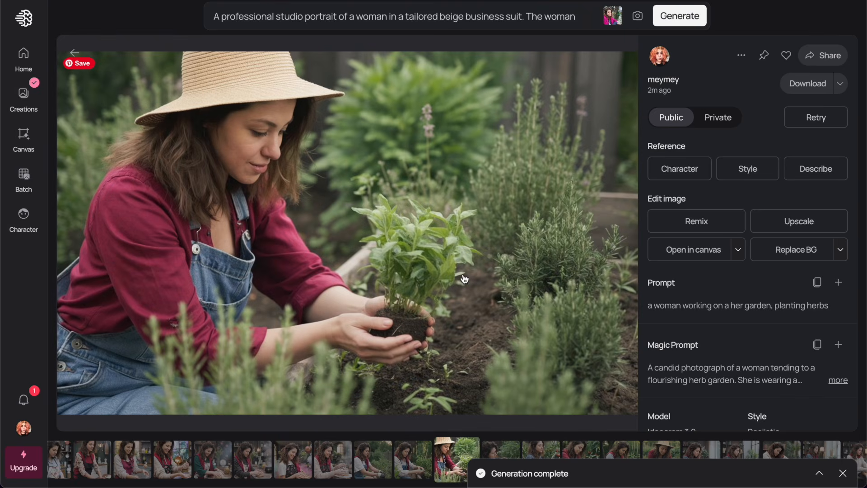
{"action": "left_click", "coordinate": [835, 380]}
{"action": "scroll", "coordinate": [741, 303], "scroll_direction": "down", "scroll_amount": 2}
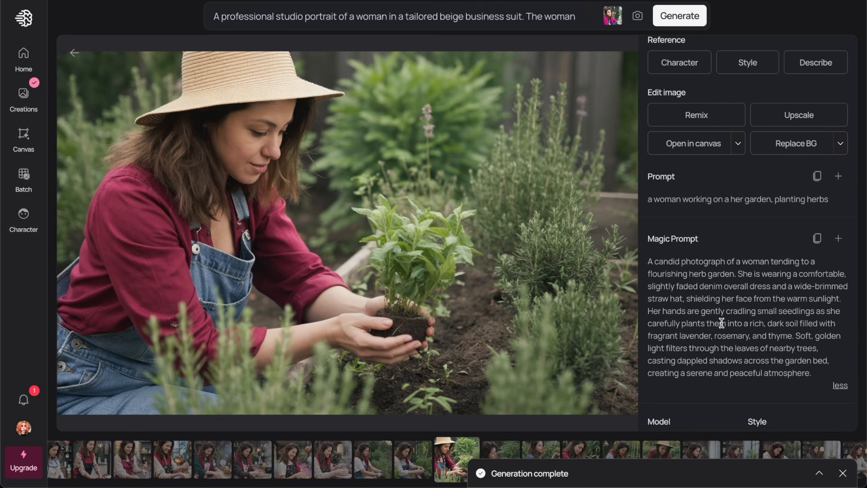
{"action": "left_click_drag", "start_coordinate": [705, 286], "coordinate": [753, 286]}
{"action": "left_click", "coordinate": [417, 468]}
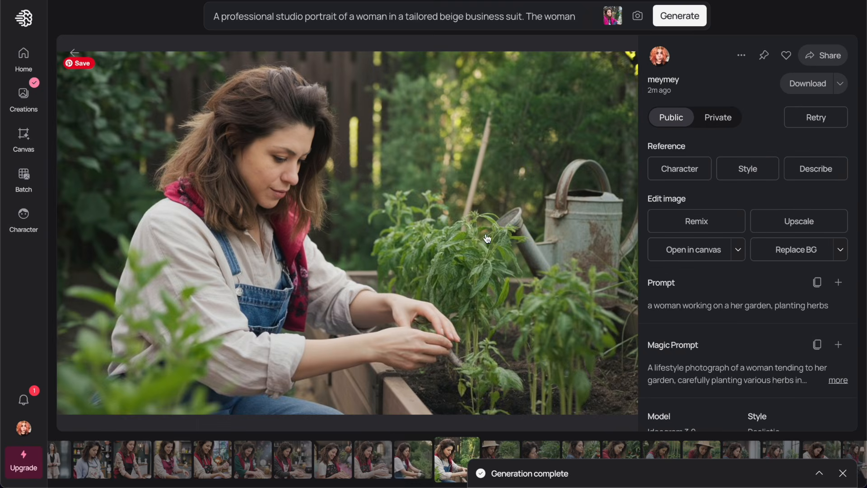
{"action": "key", "text": "Left"}
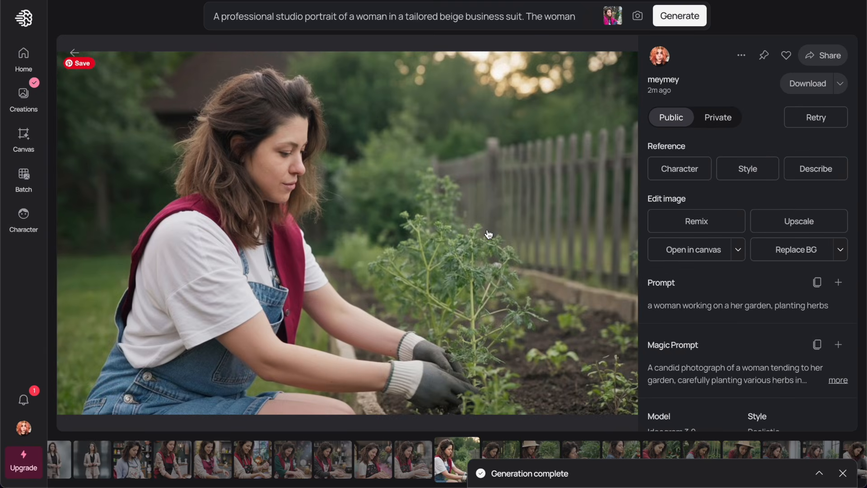
Look through the magical kitchen baking images and go on to the first beige business suit portrait
{"action": "key", "text": "Left"}
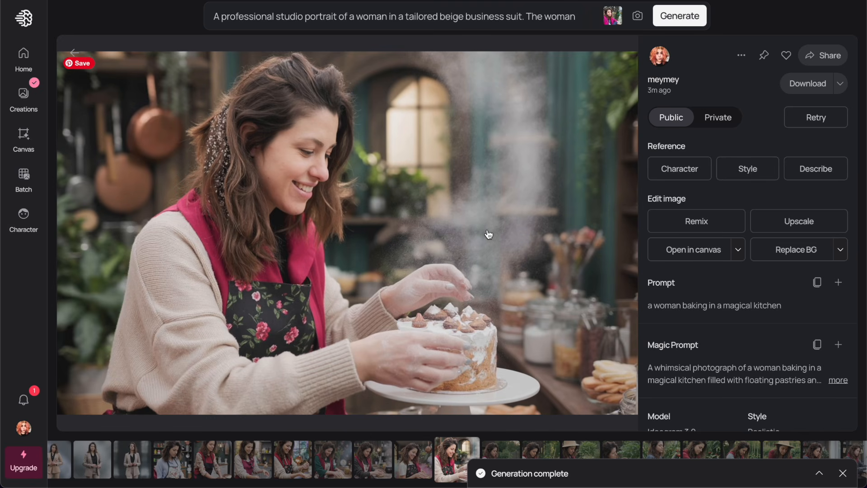
{"action": "key", "text": "Left"}
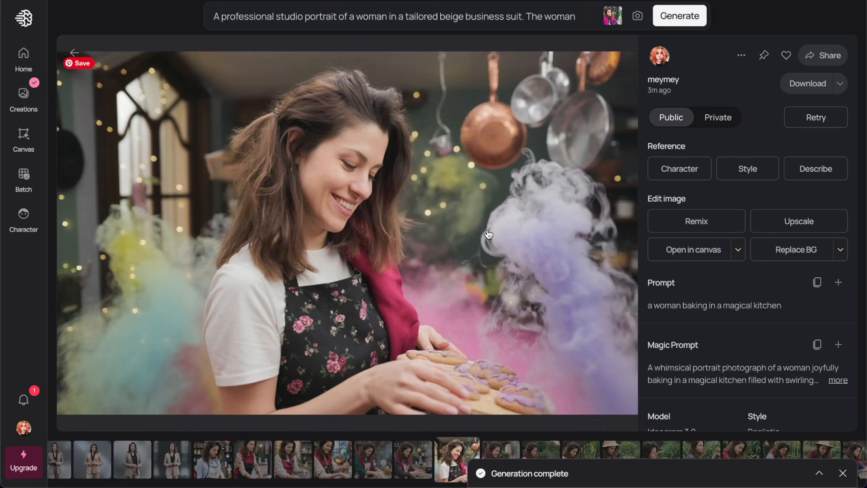
{"action": "key", "text": "Left"}
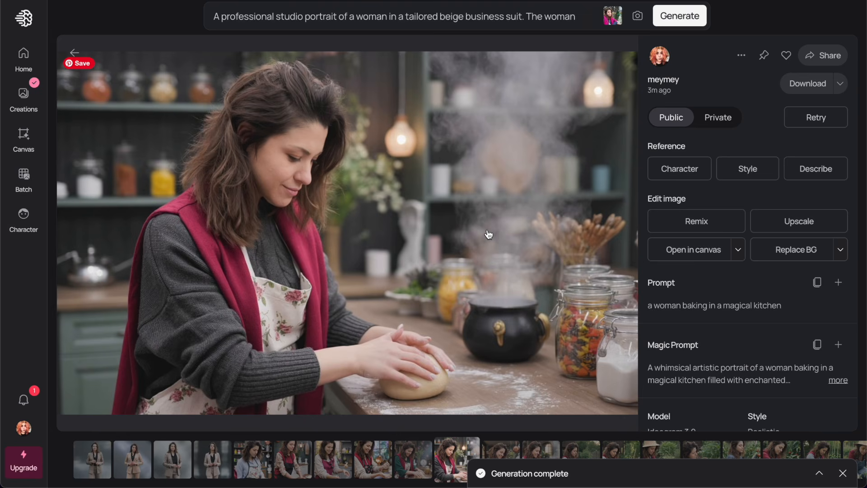
{"action": "key", "text": "Left"}
{"action": "key", "text": "Left"}
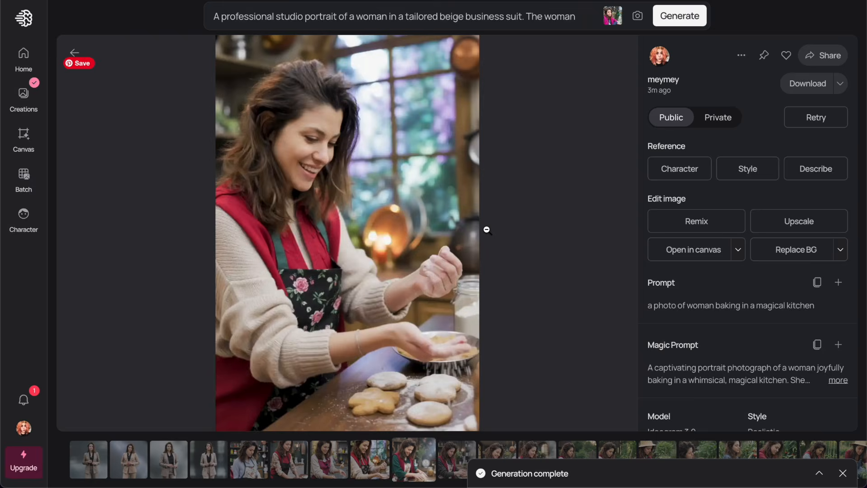
{"action": "key", "text": "Left"}
{"action": "key", "text": "Left"}
{"action": "key", "text": "Left"}
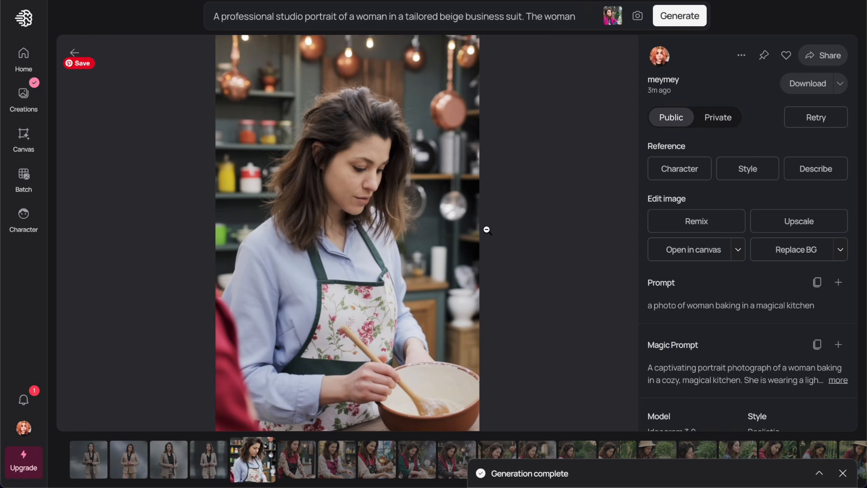
{"action": "key", "text": "Left"}
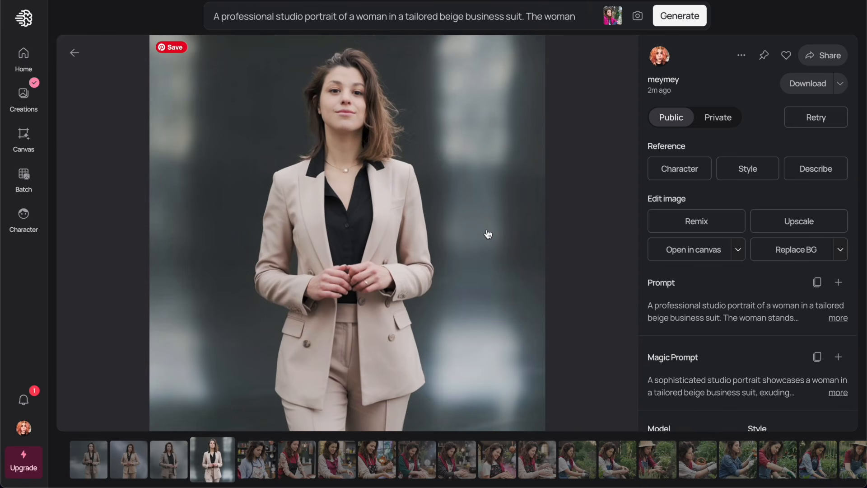
Look through the remaining beige business suit portraits and return to the character's page
{"action": "key", "text": "Left"}
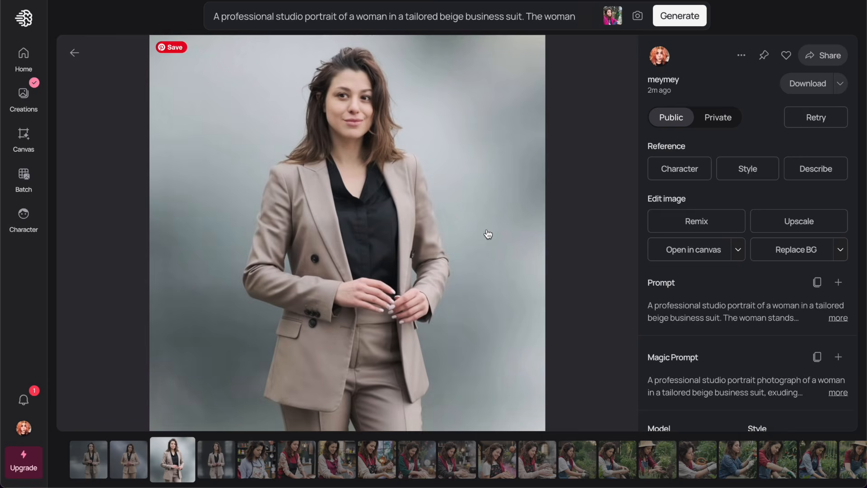
{"action": "key", "text": "Left"}
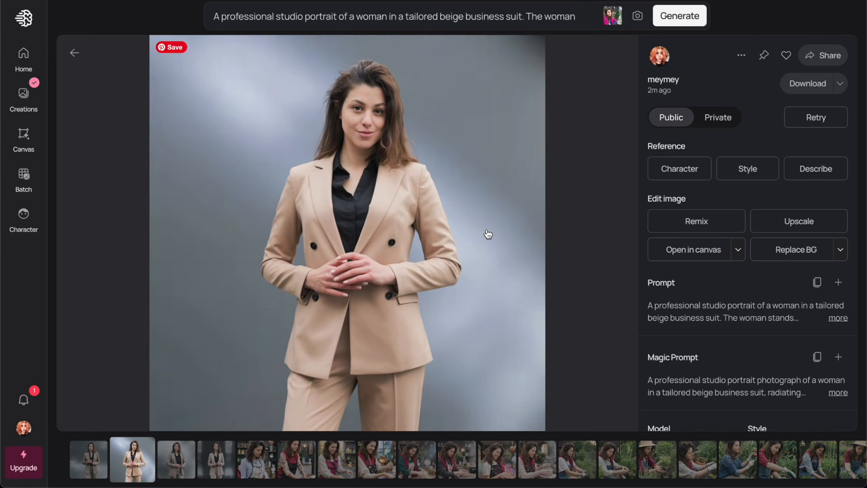
{"action": "key", "text": "Left"}
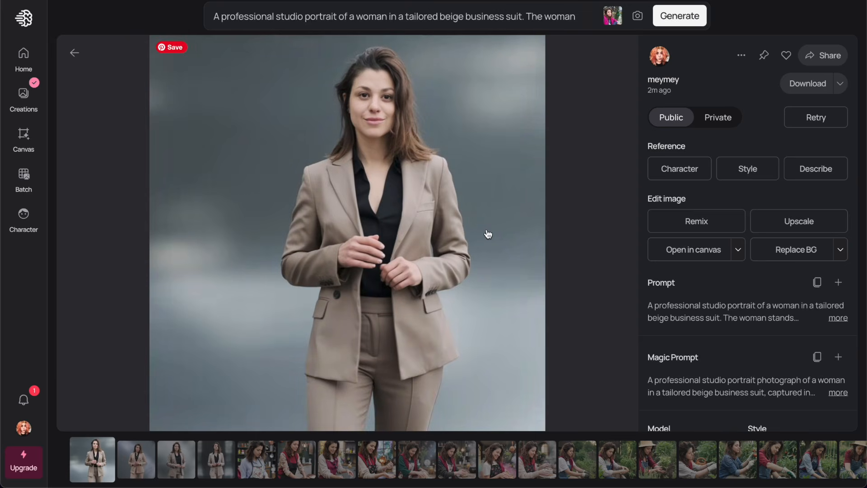
{"action": "left_click", "coordinate": [74, 53]}
{"action": "scroll", "coordinate": [373, 165], "scroll_direction": "up", "scroll_amount": 10}
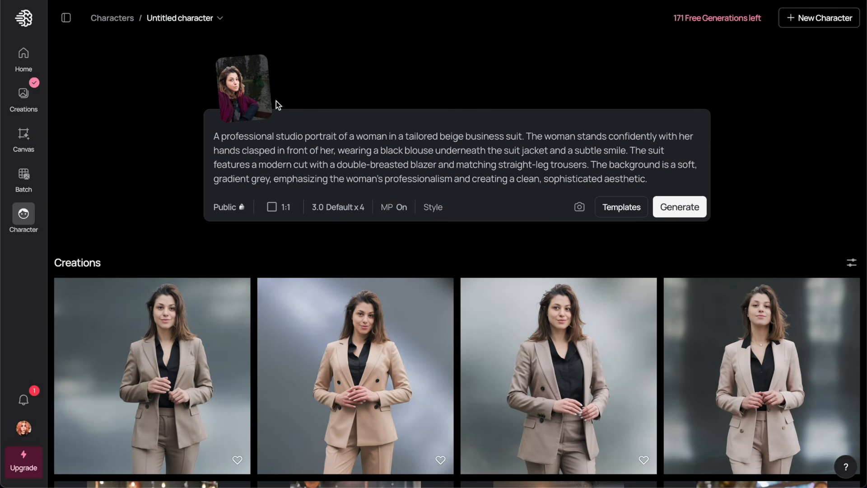
Replace the character's reference image with an uploaded photo of a different woman from the Stills folder
{"action": "left_click", "coordinate": [260, 63]}
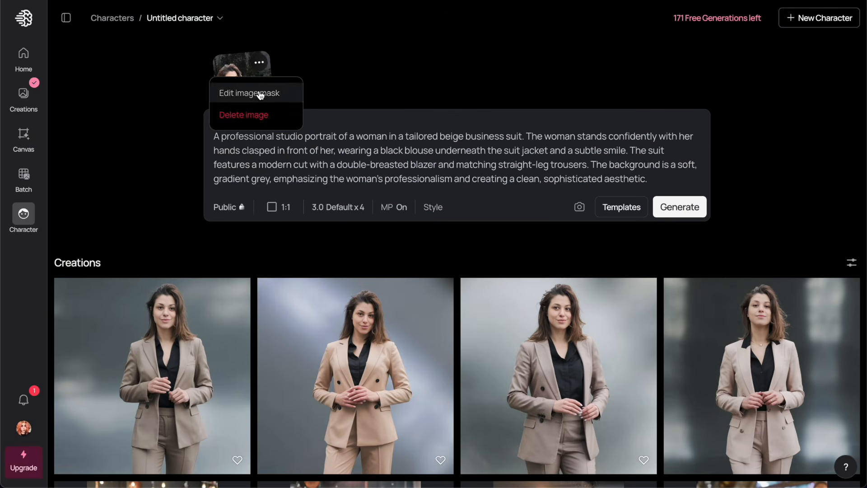
{"action": "left_click", "coordinate": [259, 116]}
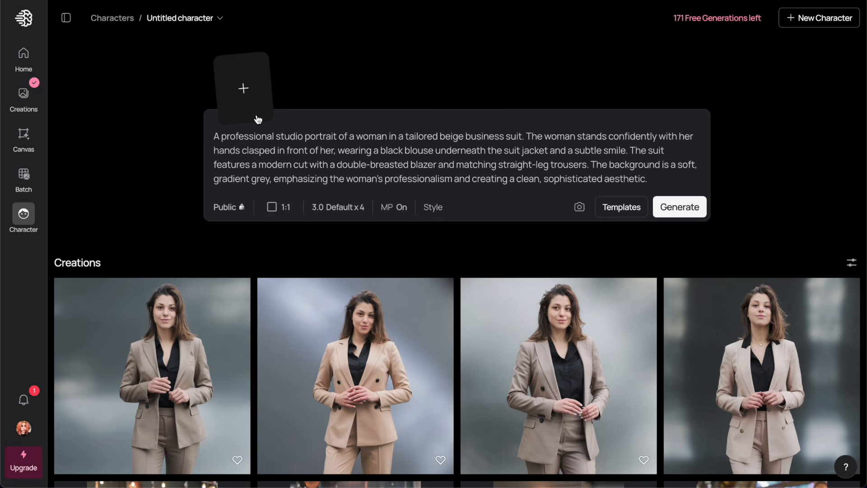
{"action": "left_click", "coordinate": [244, 89]}
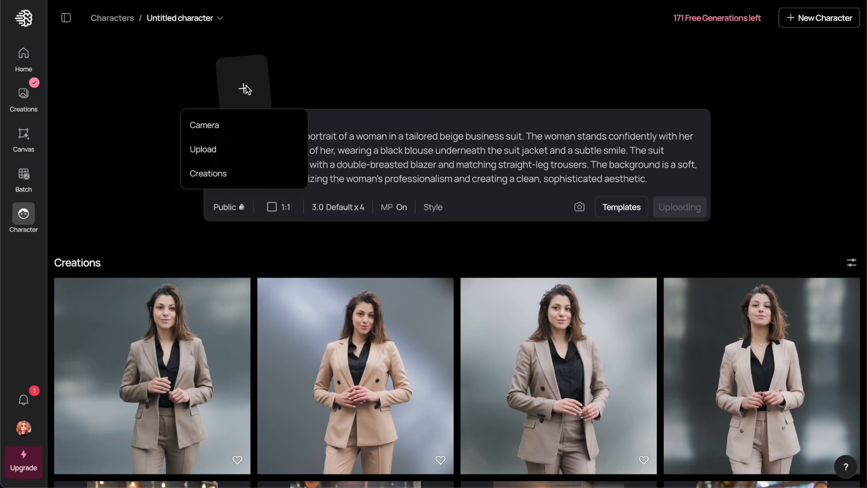
{"action": "left_click", "coordinate": [224, 150]}
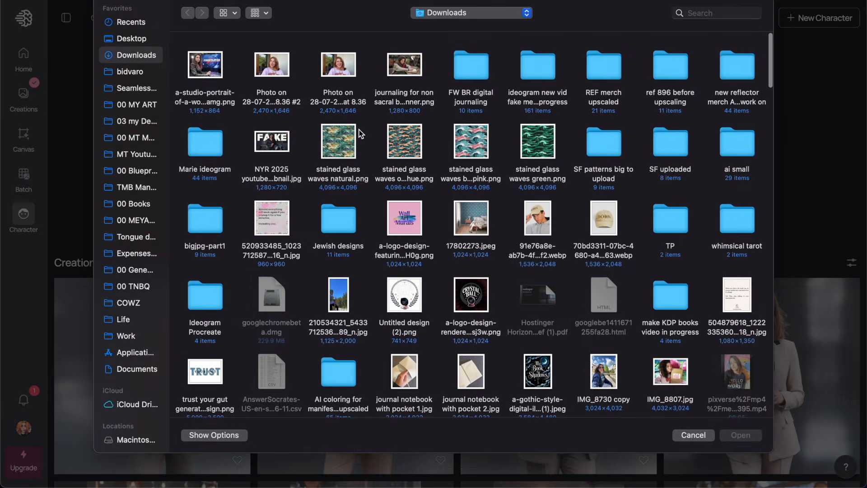
{"action": "double_click", "coordinate": [545, 283]}
{"action": "scroll", "coordinate": [444, 170], "scroll_direction": "down", "scroll_amount": 5}
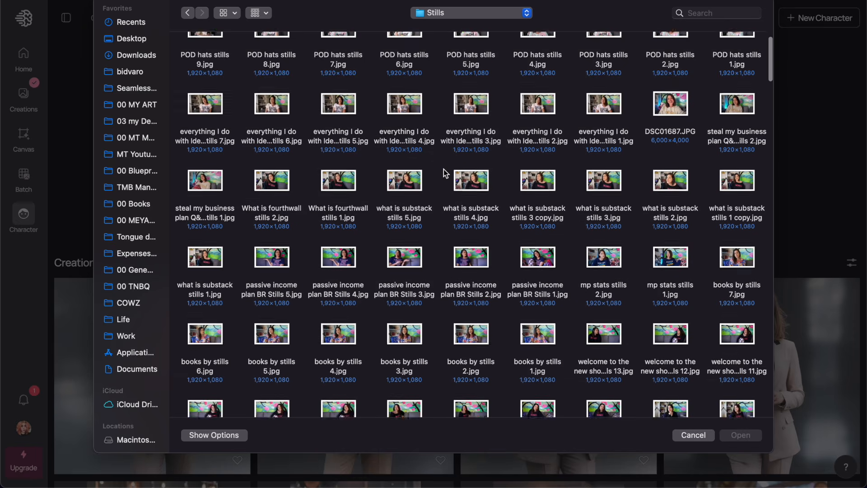
{"action": "double_click", "coordinate": [407, 202]}
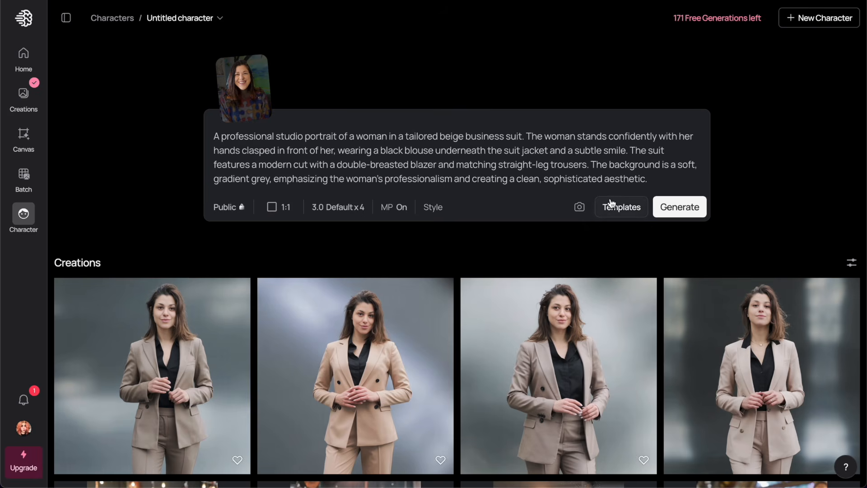
Generate the beige business suit studio portrait with the new character at 1:1 and again at 3:4
{"action": "left_click", "coordinate": [679, 207]}
{"action": "left_click", "coordinate": [284, 209]}
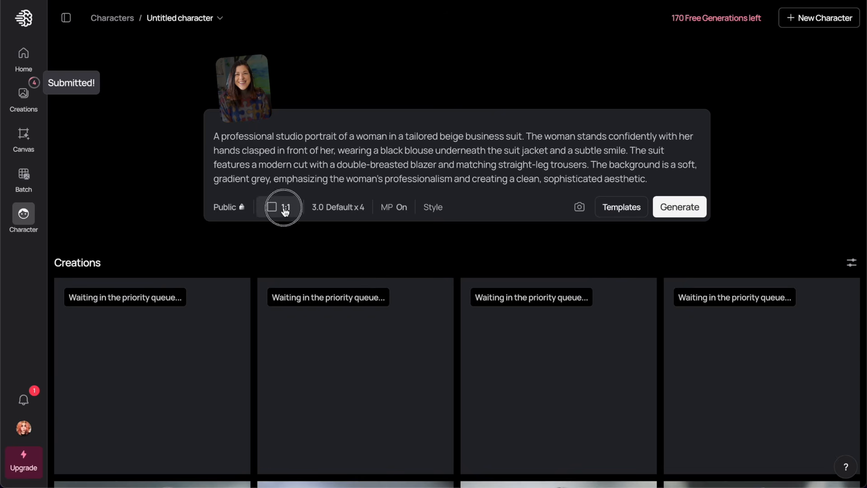
{"action": "left_click", "coordinate": [467, 391]}
{"action": "left_click", "coordinate": [694, 211]}
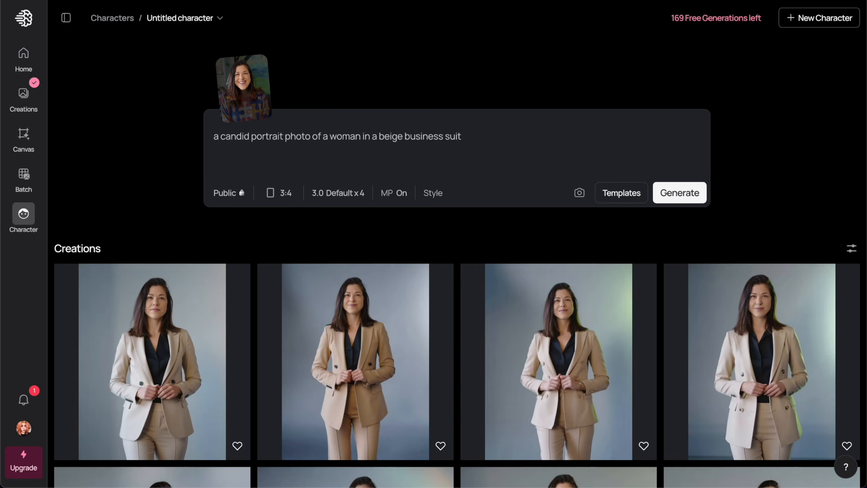
Generate 3:4 images from the prompt "a candid portrait photo of a woman in a beige business suit"
{"action": "key", "text": "Return"}
{"action": "scroll", "coordinate": [538, 142], "scroll_direction": "down", "scroll_amount": 6}
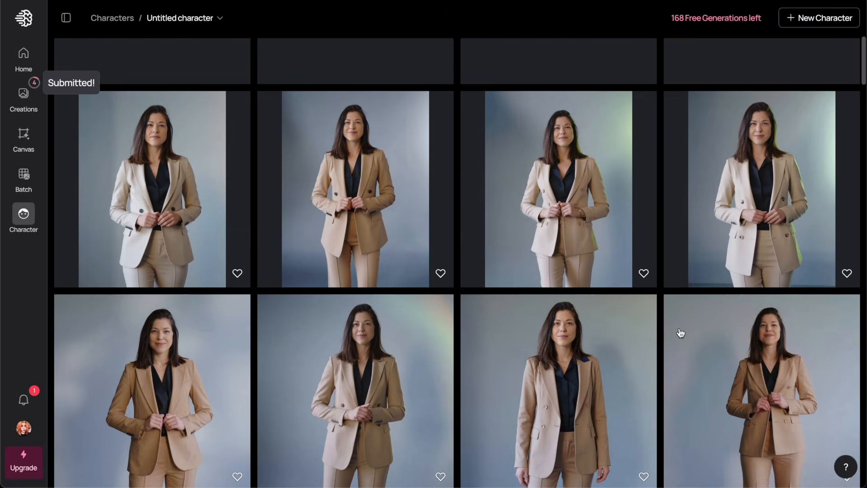
Look through the square beige suit studio portraits of the new character
{"action": "left_click", "coordinate": [749, 348]}
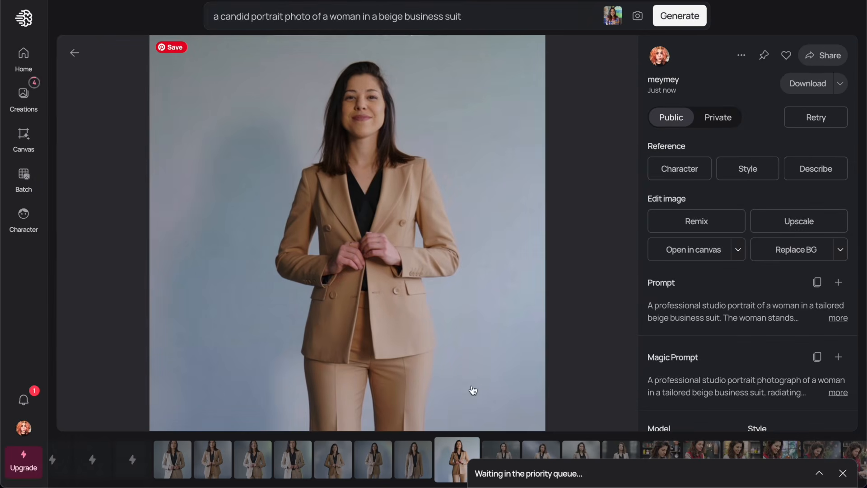
{"action": "left_click", "coordinate": [497, 454]}
{"action": "left_click", "coordinate": [412, 460]}
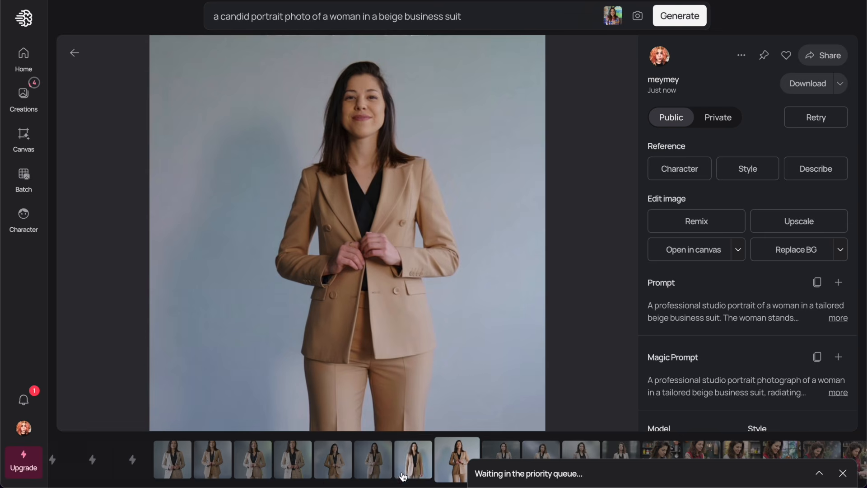
{"action": "left_click", "coordinate": [411, 469]}
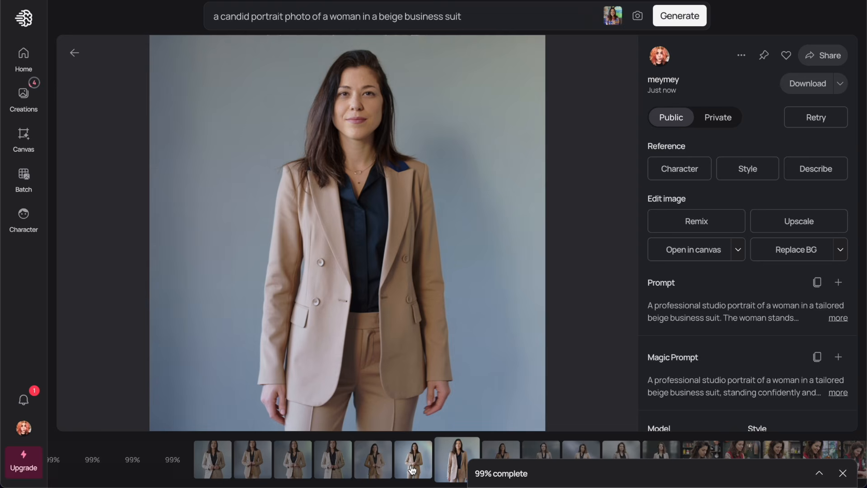
{"action": "left_click", "coordinate": [412, 470]}
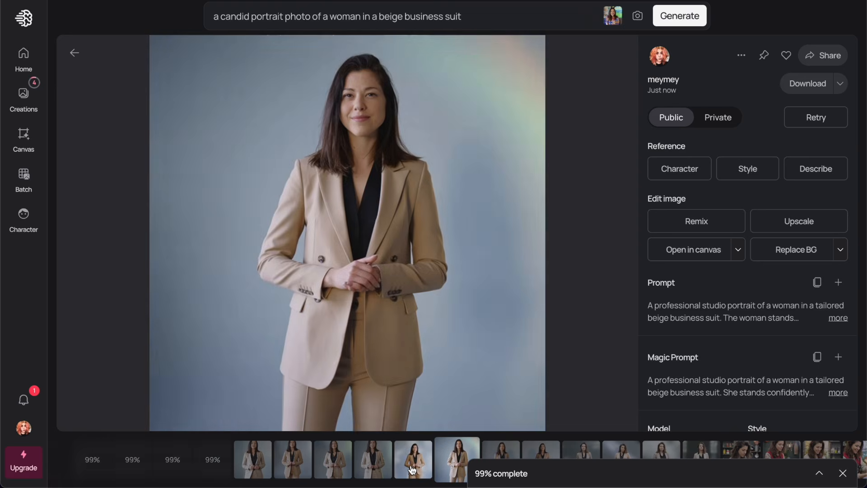
{"action": "left_click", "coordinate": [411, 469]}
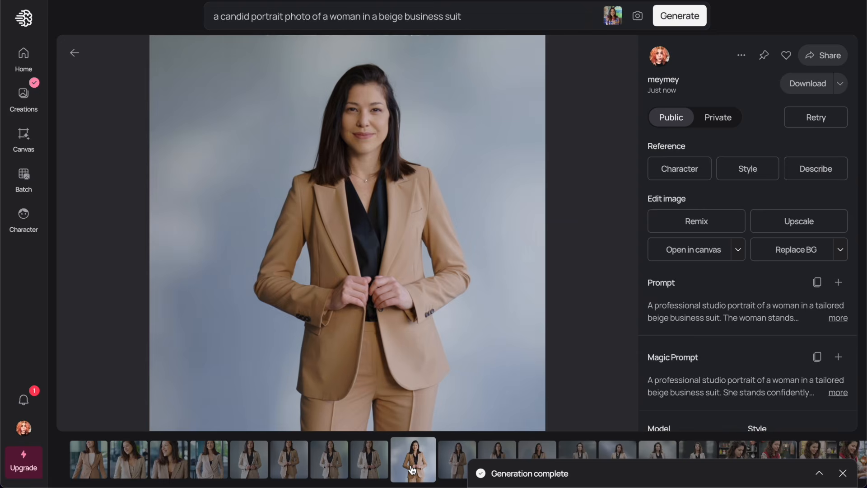
Look through the 3:4 beige suit studio portraits of the new character
{"action": "key", "text": "Left"}
{"action": "key", "text": "Left"}
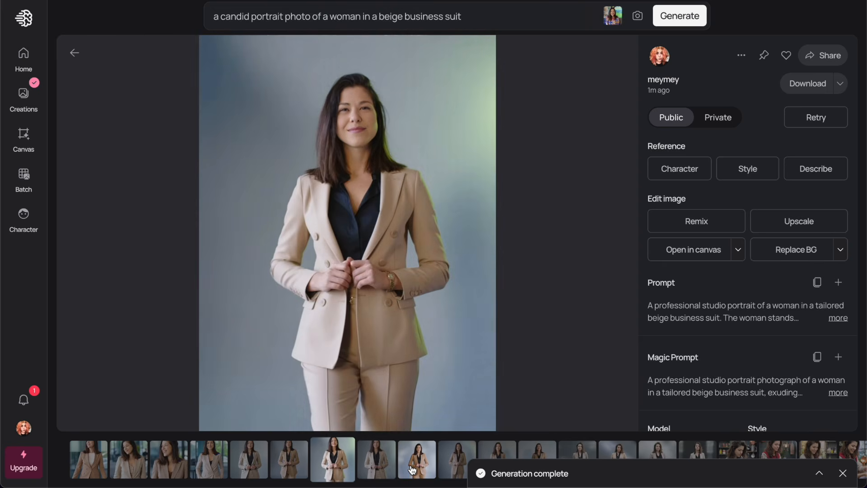
{"action": "key", "text": "Left"}
{"action": "key", "text": "Left"}
{"action": "key", "text": "Right"}
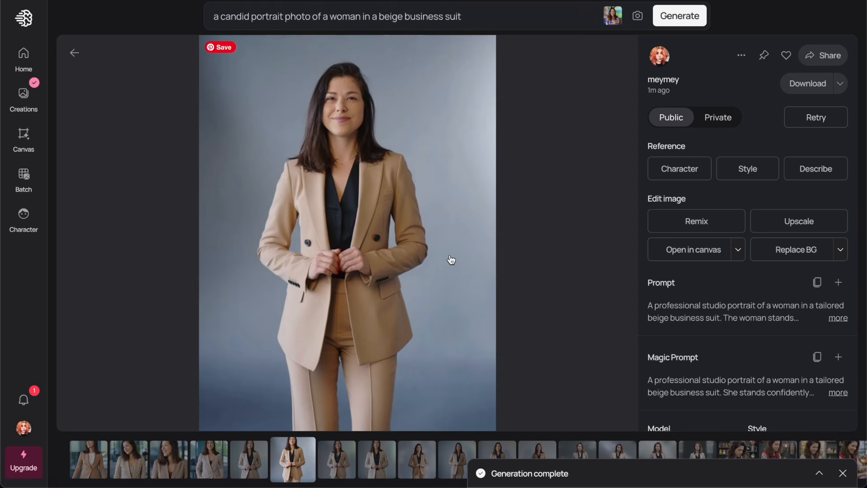
{"action": "key", "text": "Left"}
Look through the candid beige suit portraits and go back to the front-facing one with hands in pockets
{"action": "key", "text": "Left"}
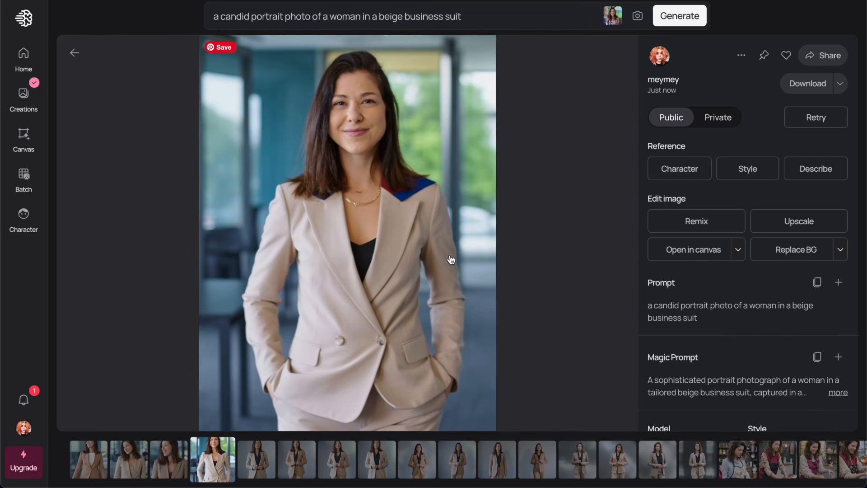
{"action": "key", "text": "Left"}
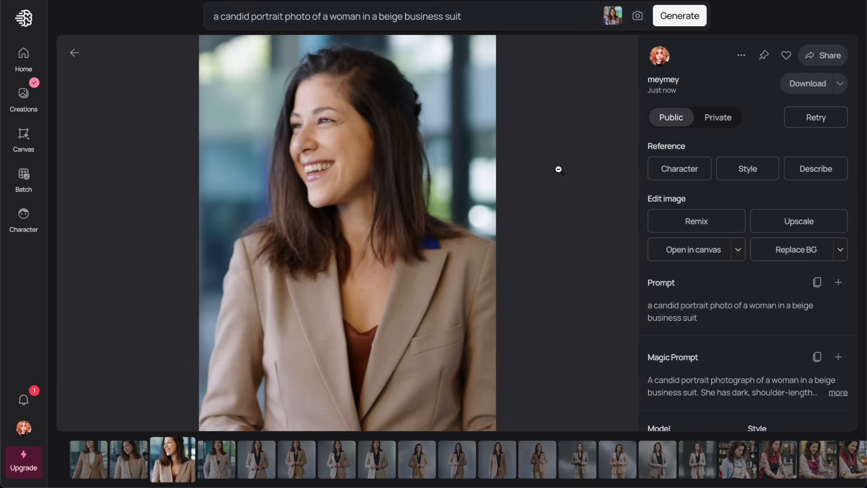
{"action": "key", "text": "Left"}
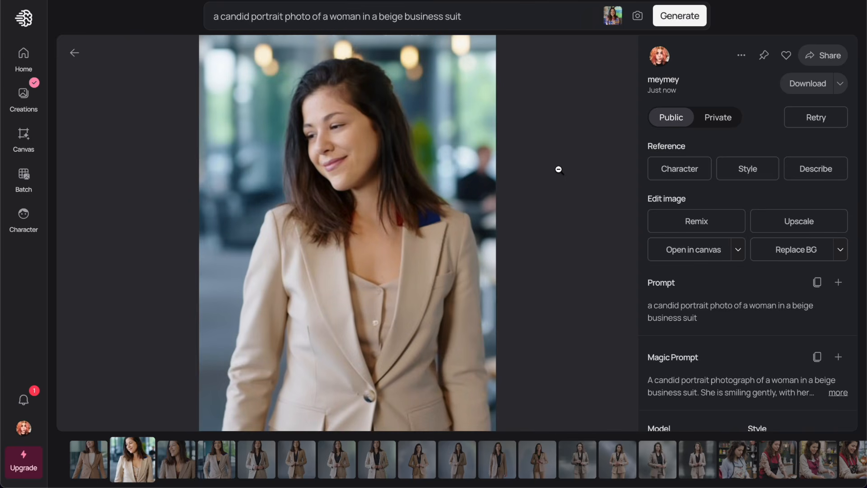
{"action": "key", "text": "Left"}
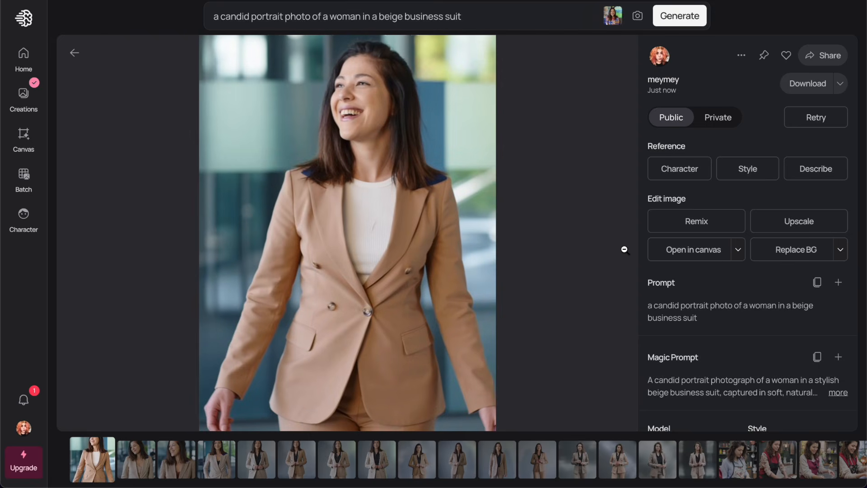
{"action": "key", "text": "Right"}
{"action": "key", "text": "Right"}
{"action": "key", "text": "Right"}
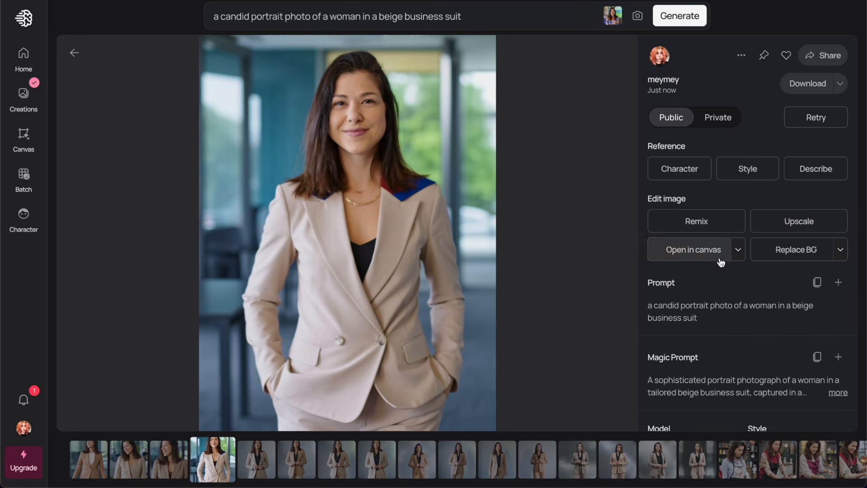
Copy the full Magic Prompt of the front-facing office portrait into the prompt and generate images from it
{"action": "left_click", "coordinate": [839, 392]}
{"action": "triple_click", "coordinate": [731, 388]}
{"action": "key", "text": "ctrl+c"}
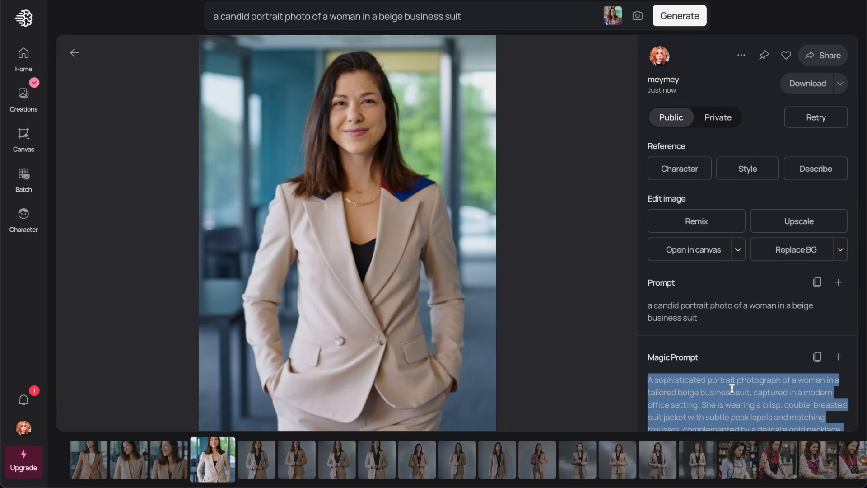
{"action": "triple_click", "coordinate": [369, 22]}
{"action": "key", "text": "ctrl+v"}
{"action": "key", "text": "Return"}
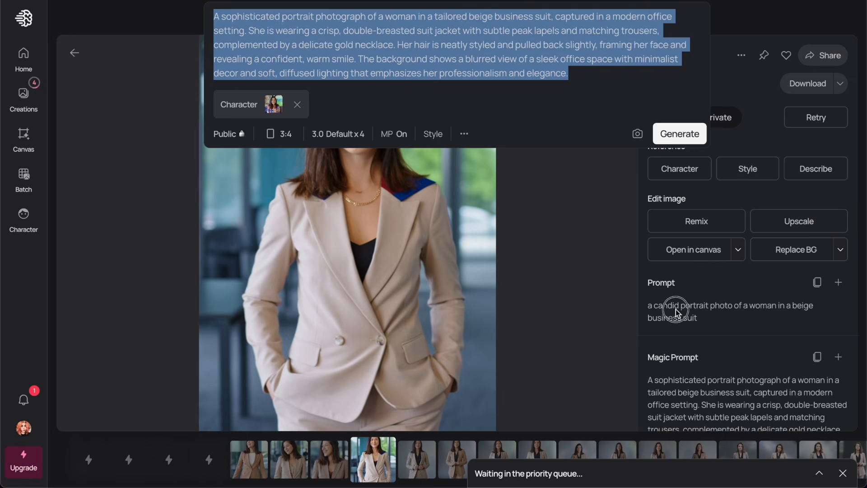
Reuse the image's original prompt, changed to "a candid headshot photo of a woman in a beige business suit", and generate images
{"action": "left_click", "coordinate": [690, 306]}
{"action": "triple_click", "coordinate": [693, 307]}
{"action": "key", "text": "ctrl+c"}
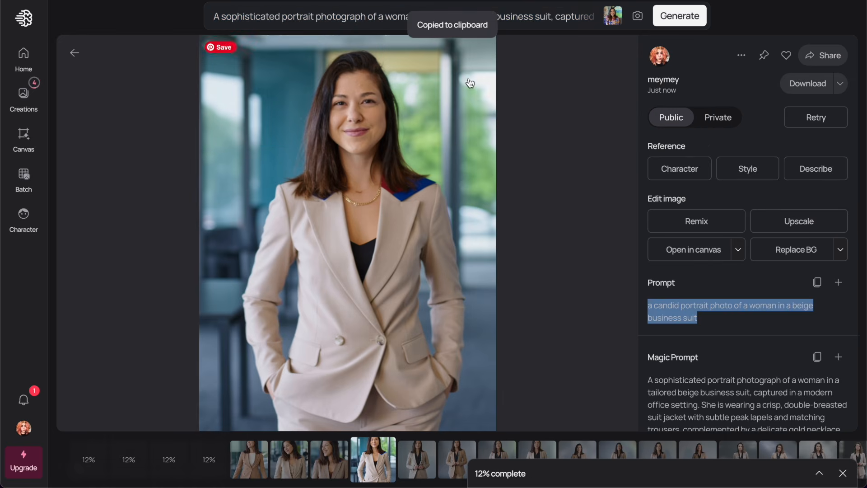
{"action": "triple_click", "coordinate": [353, 10]}
{"action": "key", "text": "ctrl+v"}
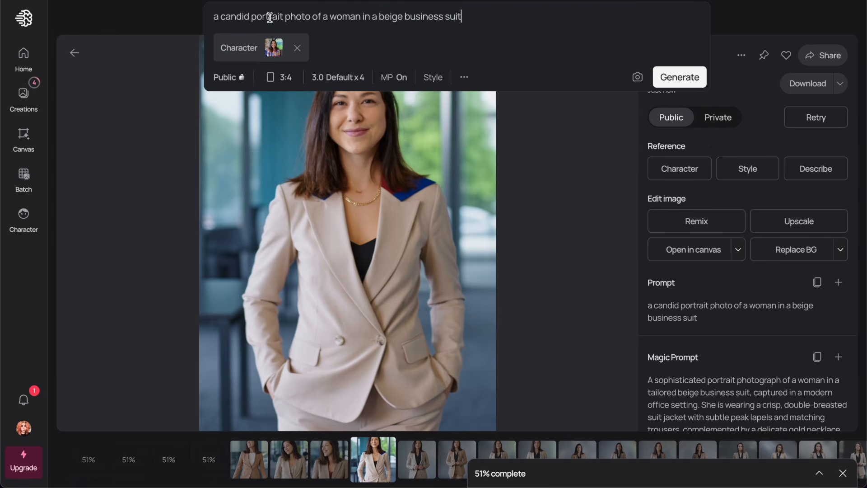
{"action": "double_click", "coordinate": [273, 17]}
{"action": "type", "text": "headshot"}
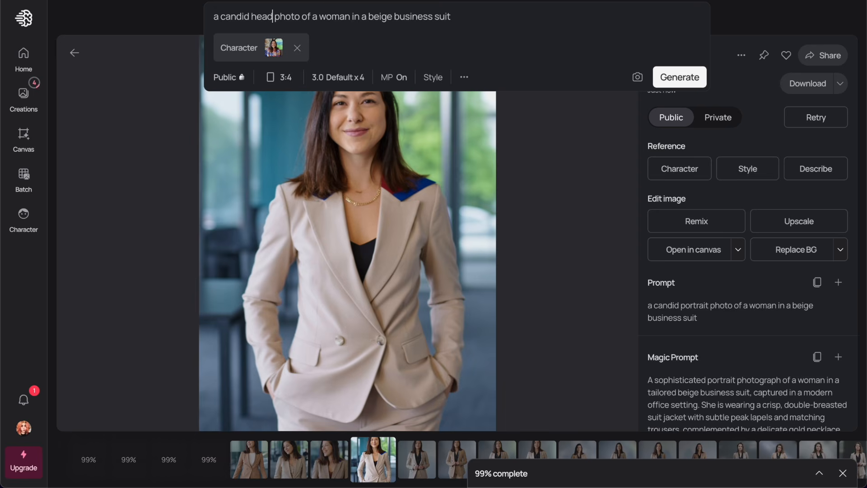
{"action": "key", "text": "Return"}
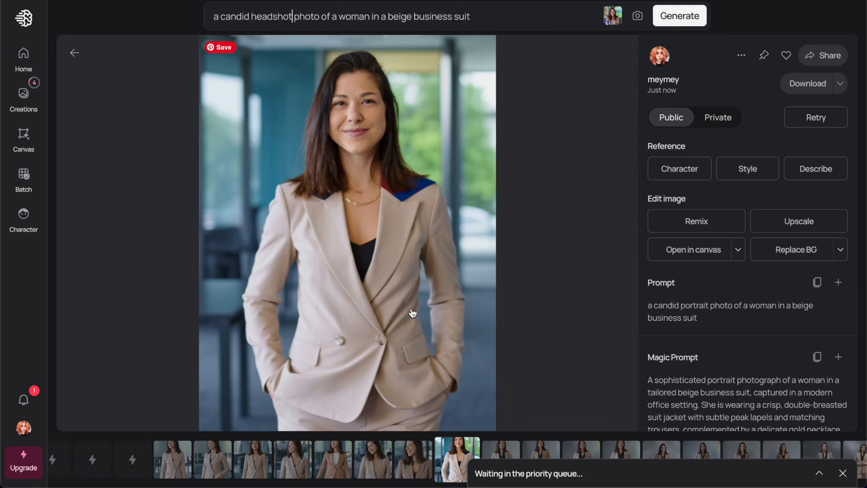
Look through the modern office portraits and the candid headshots of the woman in the beige business suit
{"action": "left_click", "coordinate": [298, 469]}
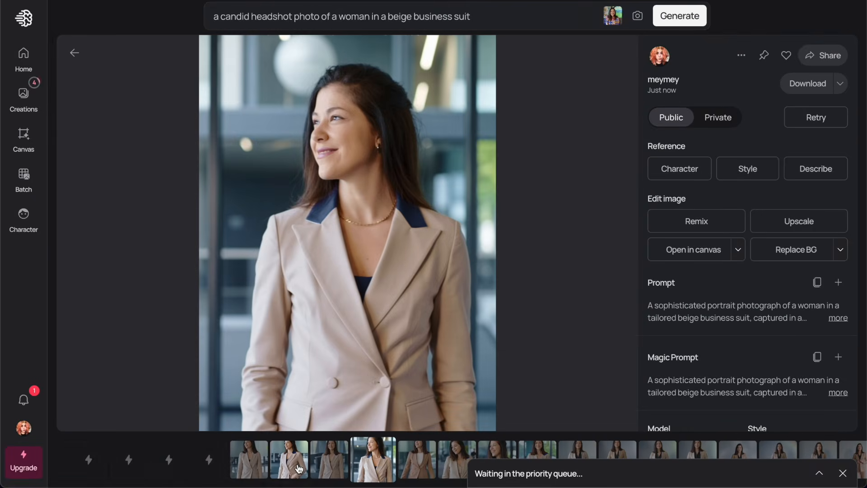
{"action": "key", "text": "Left"}
{"action": "key", "text": "Right"}
{"action": "key", "text": "Left"}
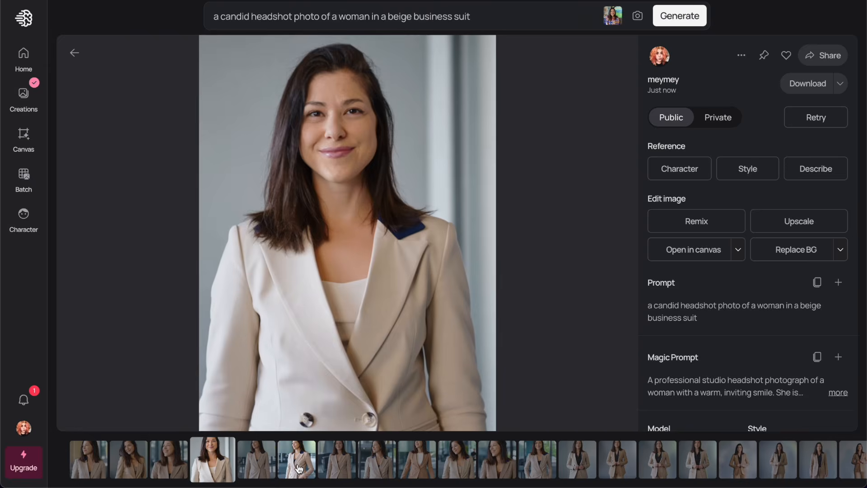
{"action": "key", "text": "Left"}
{"action": "key", "text": "Left"}
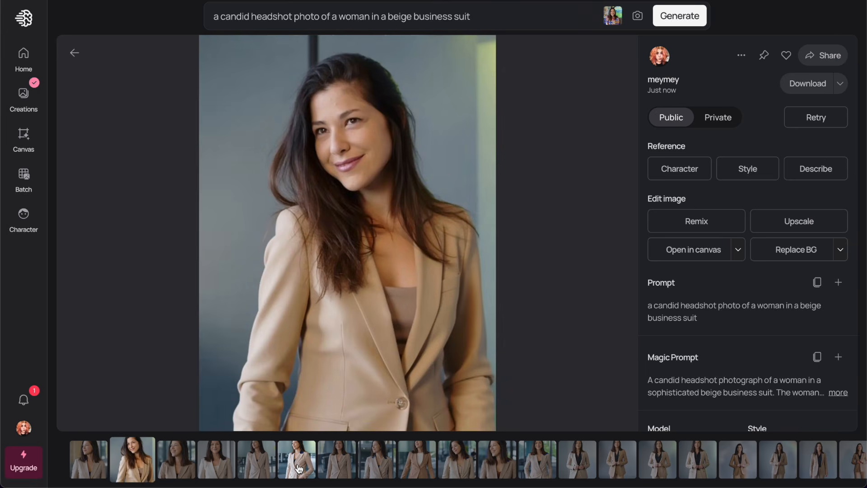
{"action": "key", "text": "Left"}
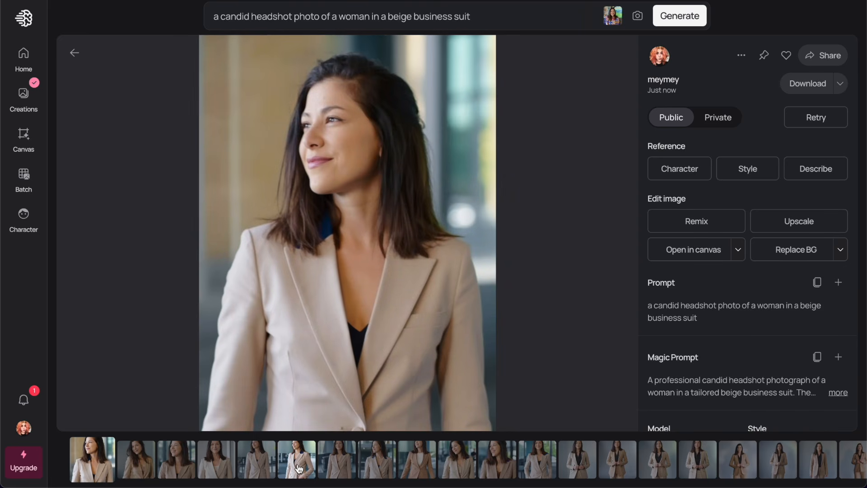
Remove the character's current reference photo and upload CF studio stills 2.jpg from the Stills folder instead
{"action": "left_click", "coordinate": [75, 54]}
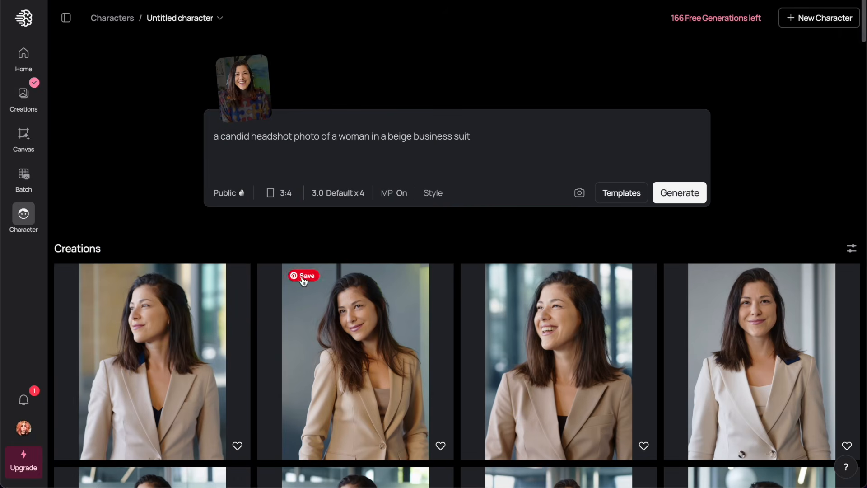
{"action": "left_click", "coordinate": [260, 70]}
{"action": "left_click", "coordinate": [263, 115]}
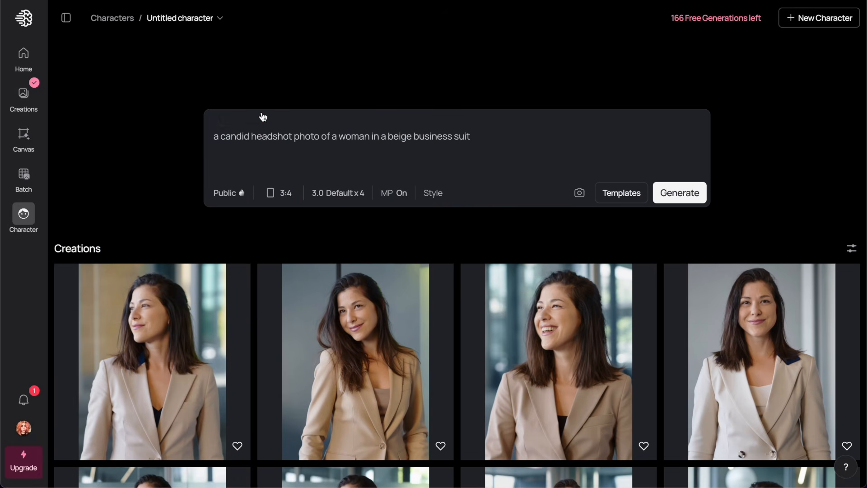
{"action": "left_click", "coordinate": [242, 87]}
{"action": "left_click", "coordinate": [215, 149]}
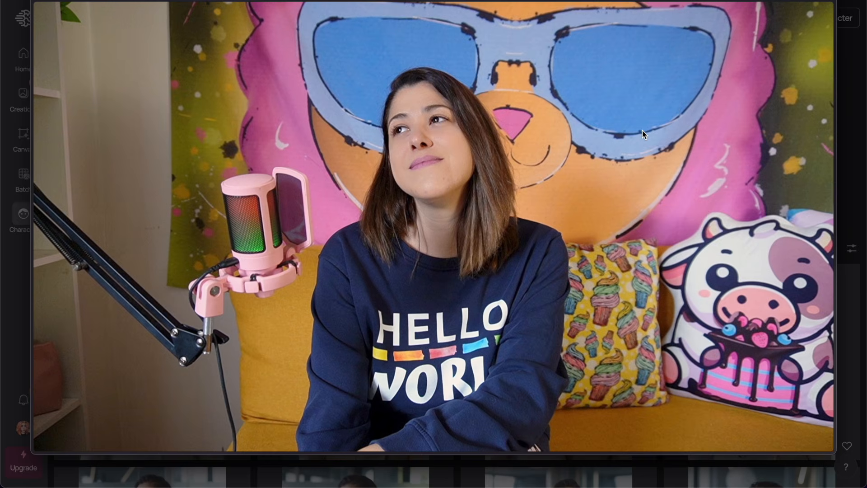
{"action": "scroll", "coordinate": [641, 131], "scroll_direction": "down", "scroll_amount": 10}
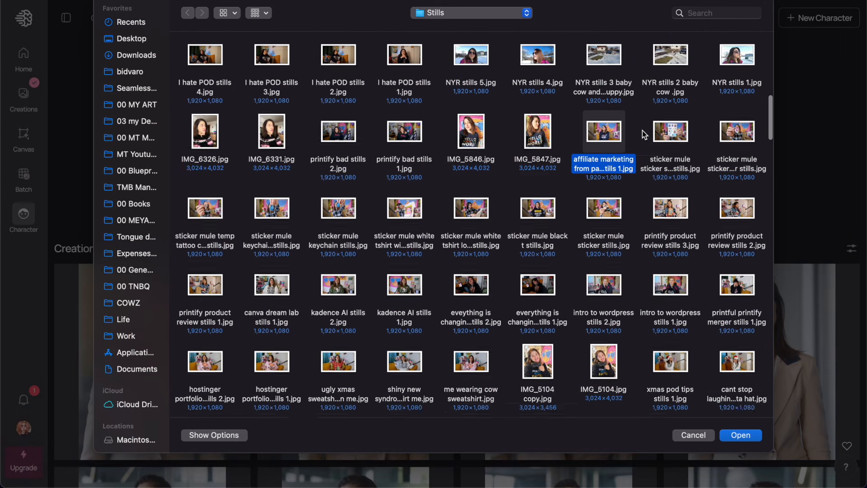
{"action": "scroll", "coordinate": [642, 131], "scroll_direction": "down", "scroll_amount": 13}
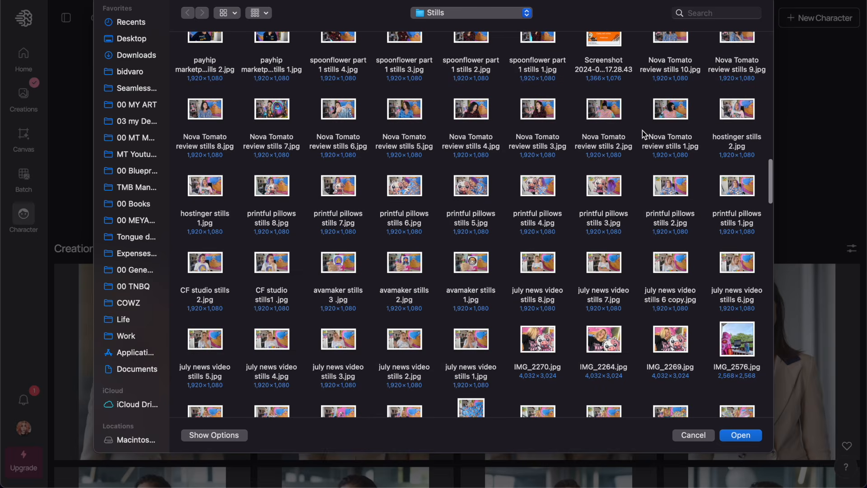
{"action": "scroll", "coordinate": [582, 151], "scroll_direction": "down", "scroll_amount": 4}
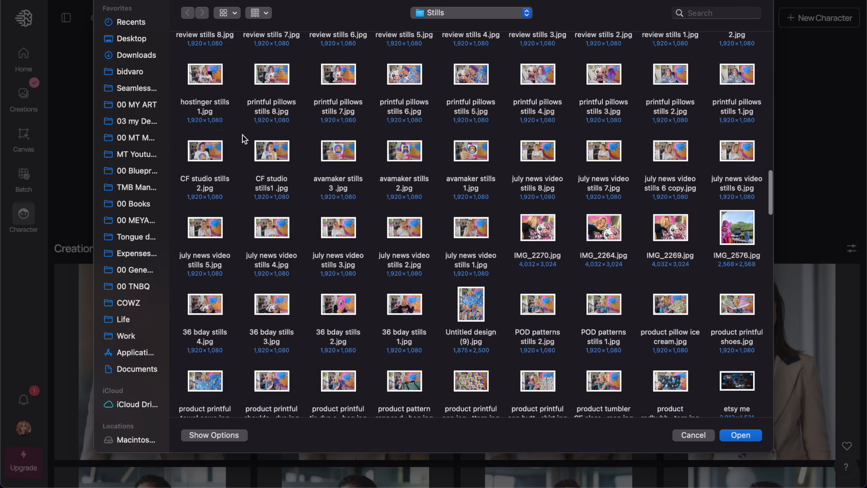
{"action": "right_click", "coordinate": [212, 153]}
{"action": "left_click", "coordinate": [237, 199]}
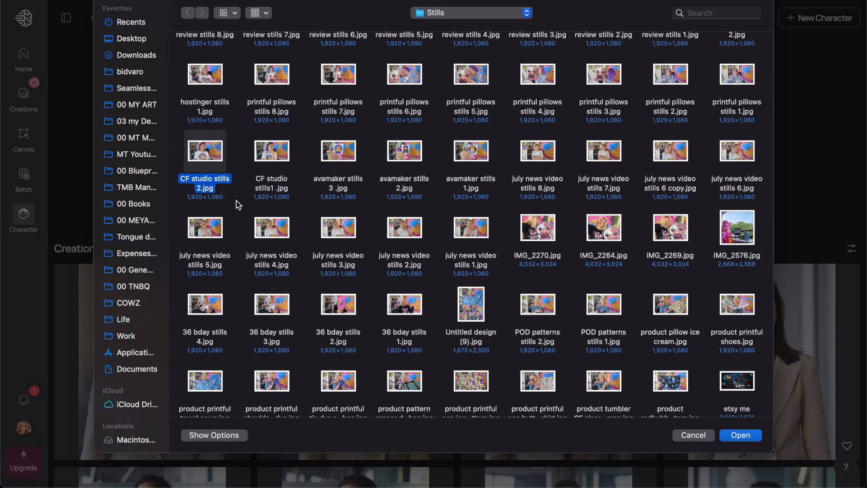
{"action": "key", "text": "space"}
{"action": "double_click", "coordinate": [206, 151]}
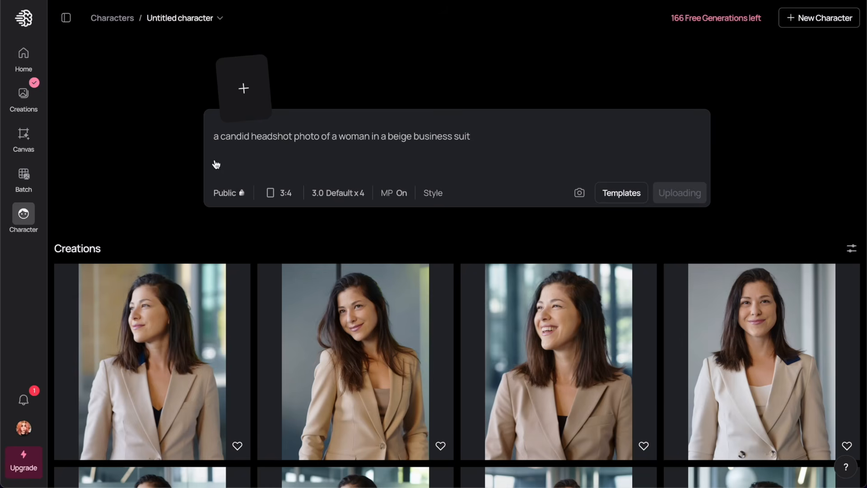
Change the prompt to "a candid portrait photo of a woman in a black business suit" and generate images
{"action": "double_click", "coordinate": [274, 135]}
{"action": "type", "text": "portrait"}
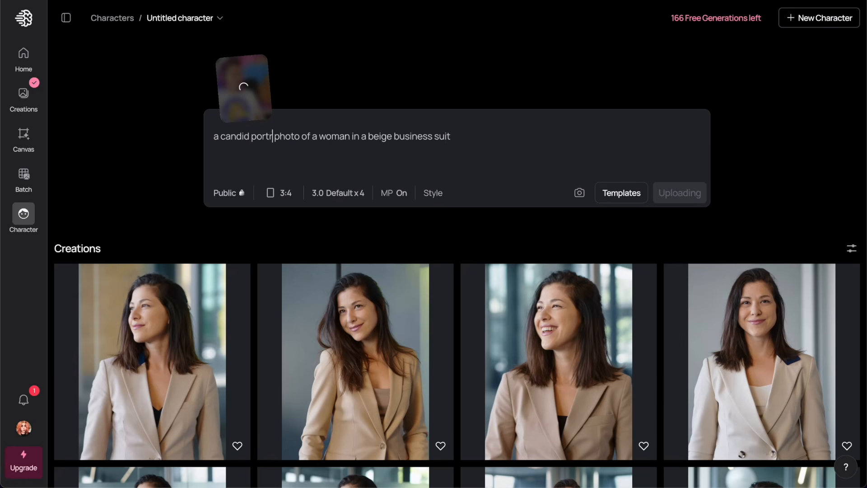
{"action": "double_click", "coordinate": [391, 137]}
{"action": "type", "text": "black"}
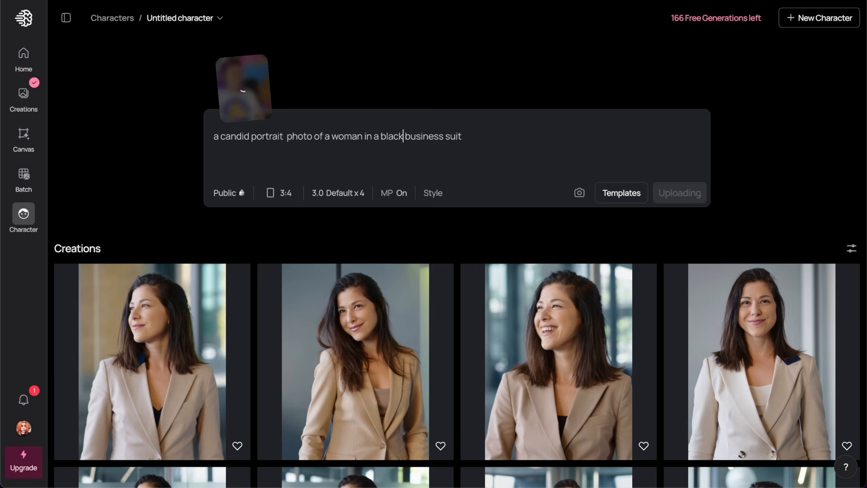
{"action": "left_click", "coordinate": [671, 198]}
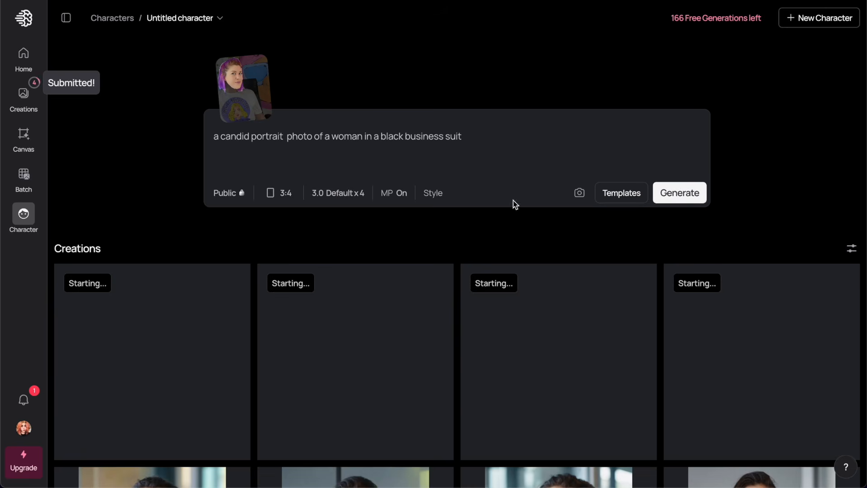
Set the aspect ratio to 1:1 and generate another set from the black business suit prompt
{"action": "left_click", "coordinate": [282, 193]}
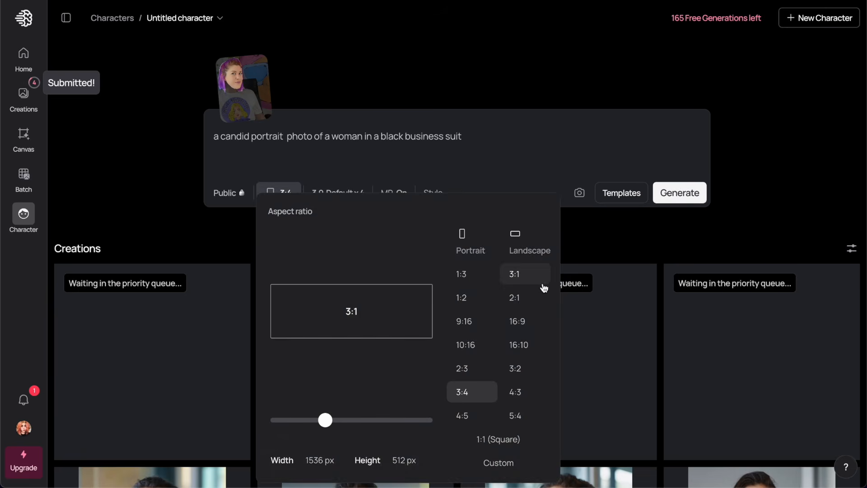
{"action": "left_click", "coordinate": [523, 393]}
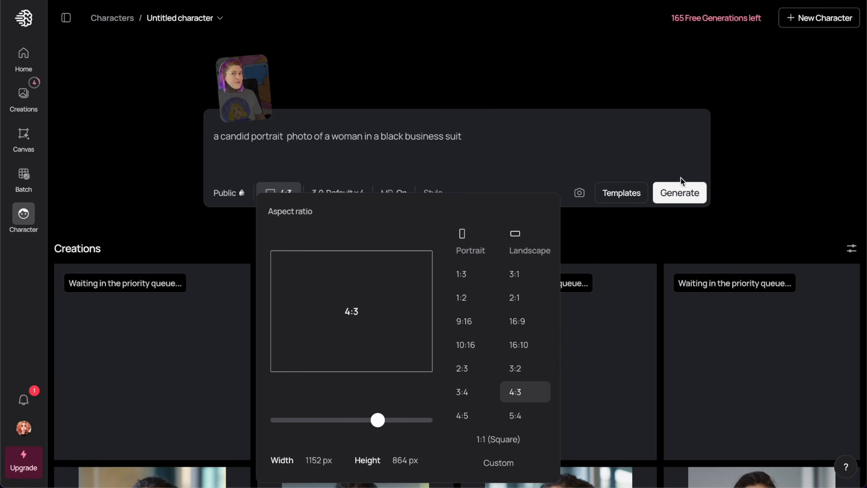
{"action": "left_click", "coordinate": [461, 415]}
Open the black suit portraits and download the one with a white shirt in front of blurred office windows
{"action": "left_click", "coordinate": [779, 277]}
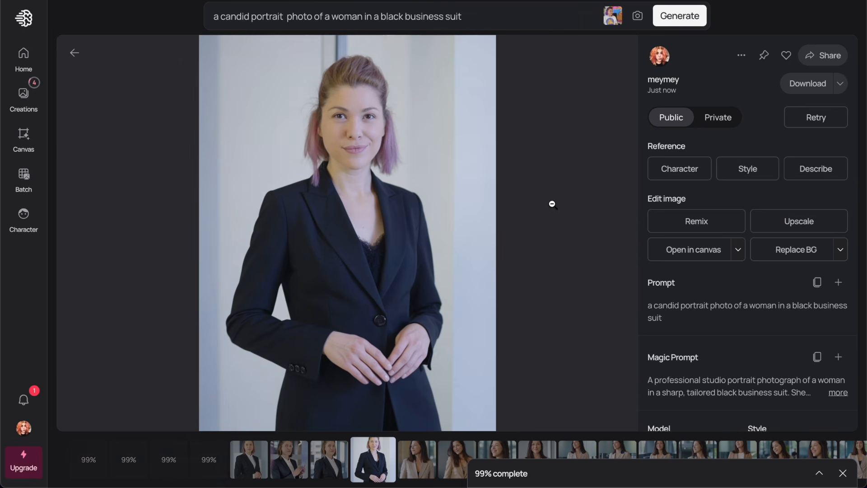
{"action": "key", "text": "Left"}
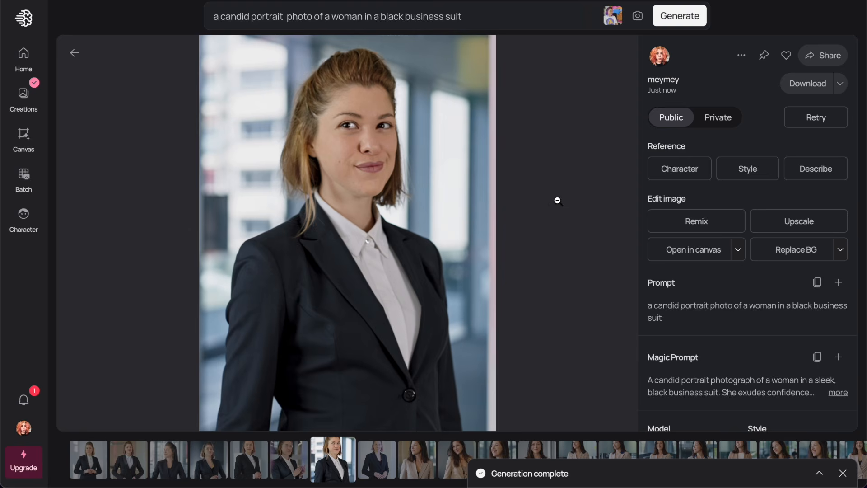
{"action": "left_click", "coordinate": [806, 85]}
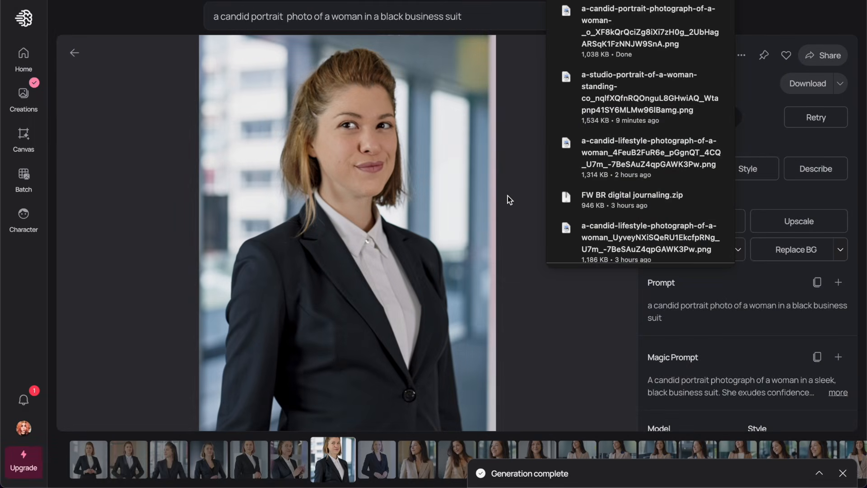
Look through the remaining black suit portraits, in both the 3:4 and the square set, comparing face and hair
{"action": "key", "text": "Left"}
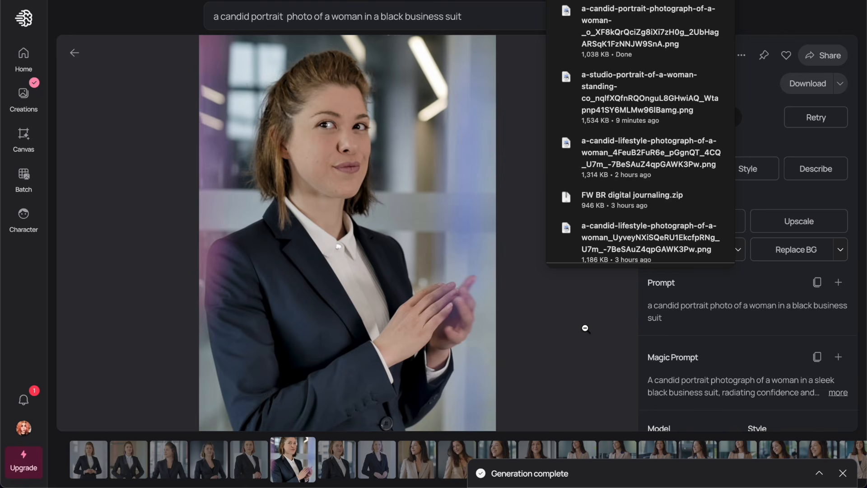
{"action": "key", "text": "Left"}
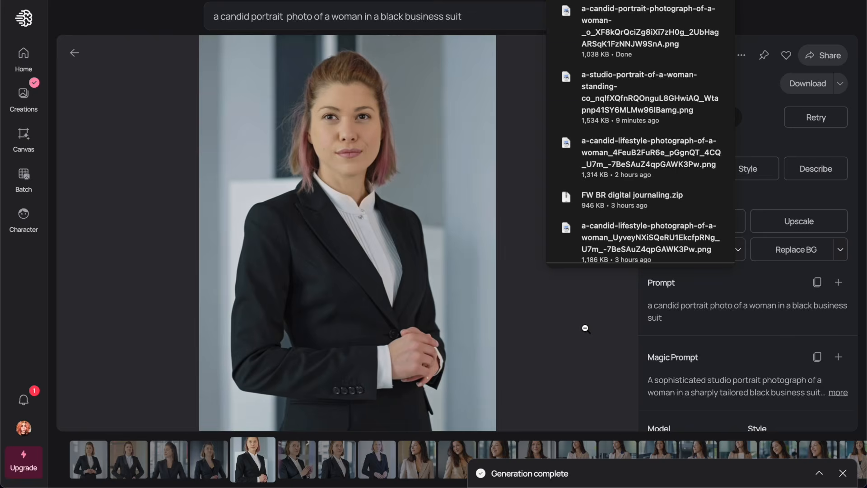
{"action": "key", "text": "Left"}
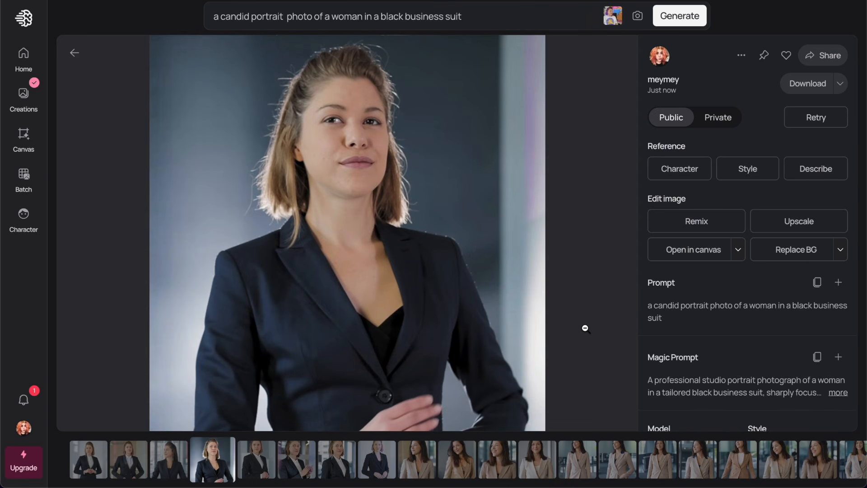
{"action": "key", "text": "Left"}
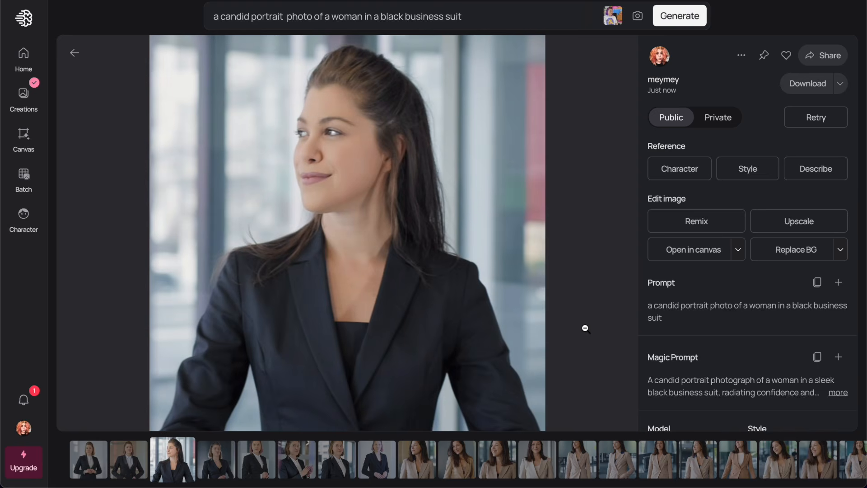
{"action": "key", "text": "Left"}
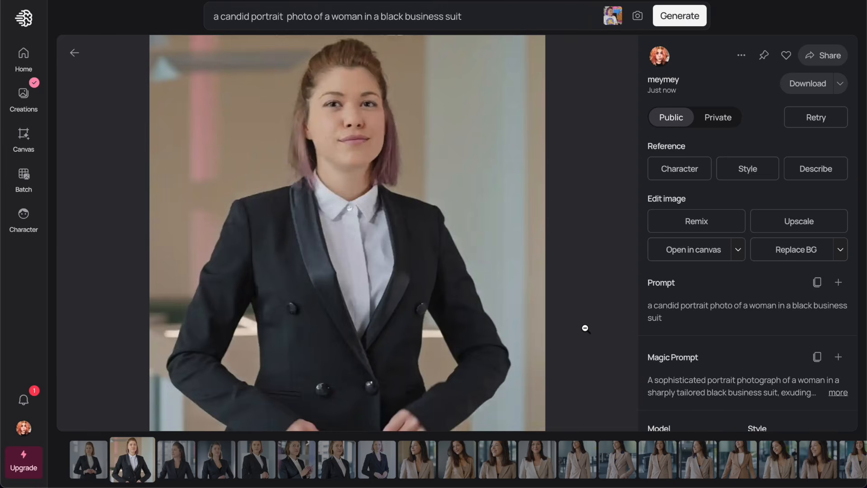
{"action": "key", "text": "Left"}
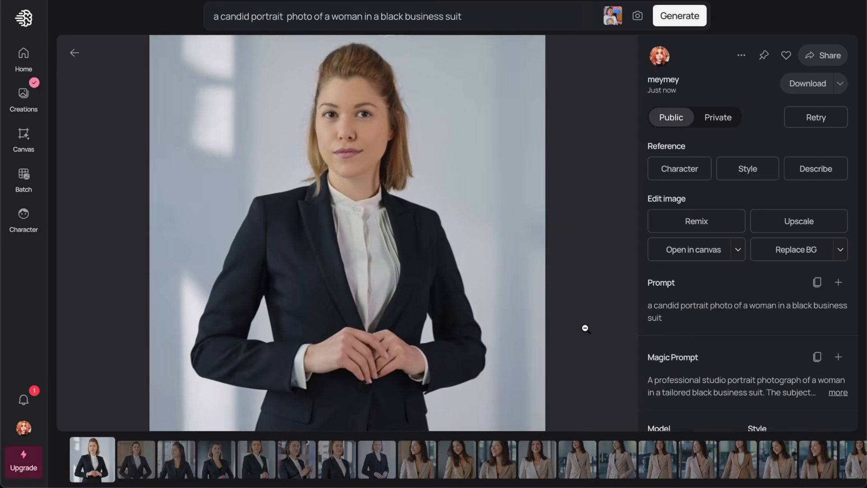
{"action": "key", "text": "Right"}
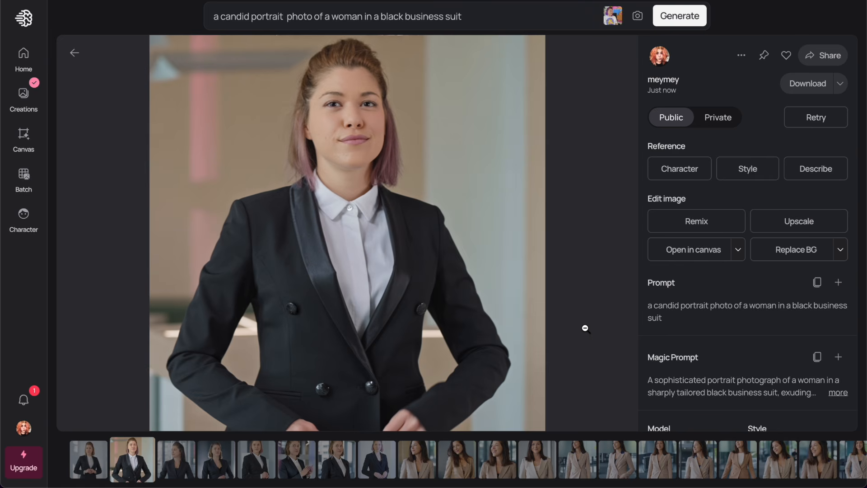
{"action": "key", "text": "Left"}
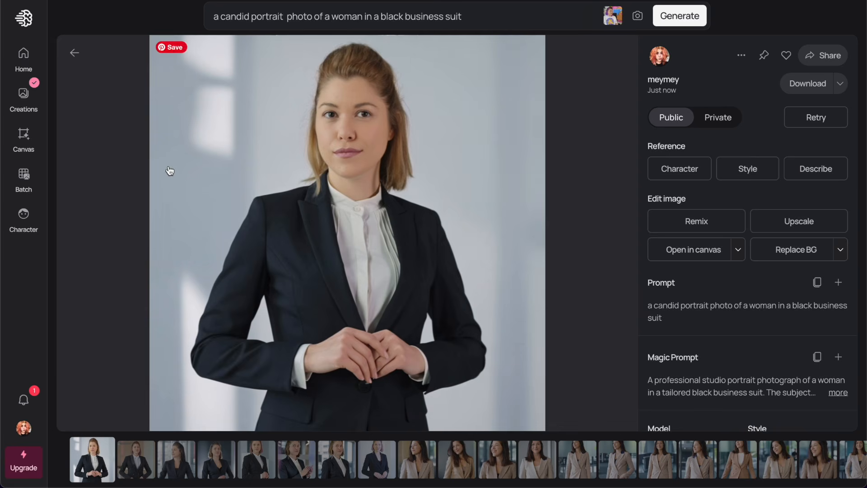
Return to the character's creations, apply the Dollification template and generate images from it
{"action": "left_click", "coordinate": [75, 52]}
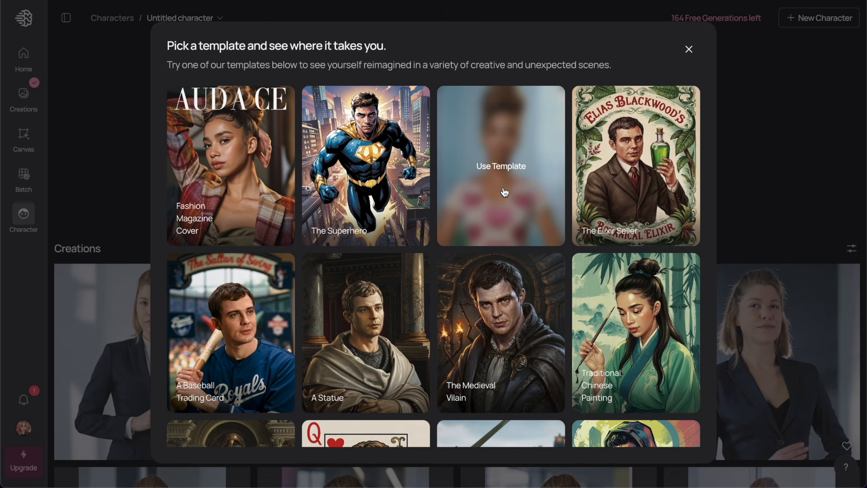
{"action": "left_click", "coordinate": [534, 224]}
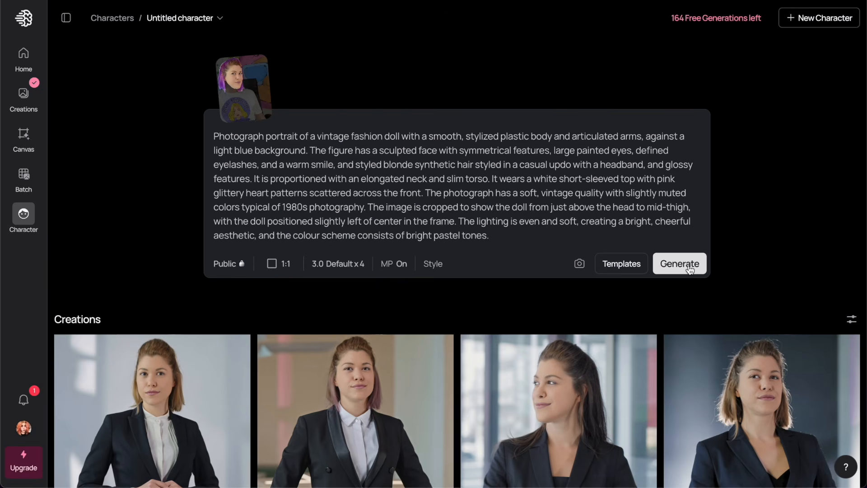
{"action": "left_click", "coordinate": [689, 267]}
Apply the pirate captain template and generate images of the character at the helm of a ship
{"action": "left_click", "coordinate": [623, 265]}
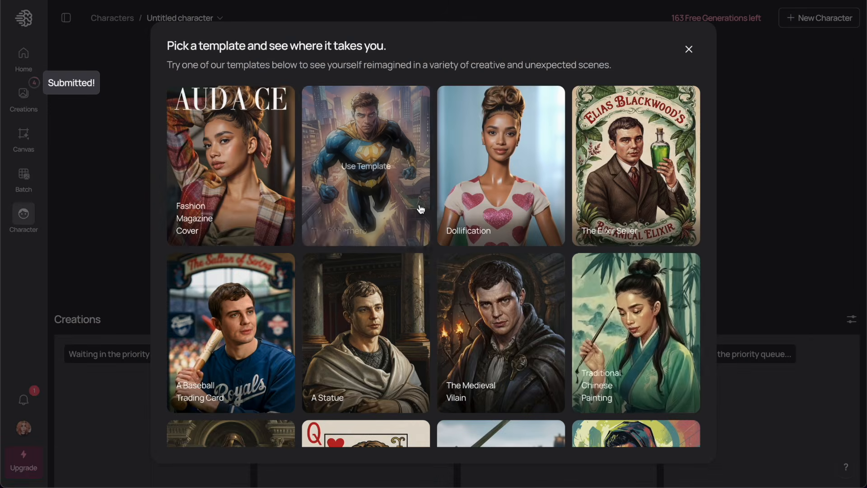
{"action": "scroll", "coordinate": [420, 208], "scroll_direction": "down", "scroll_amount": 5}
{"action": "scroll", "coordinate": [506, 199], "scroll_direction": "down", "scroll_amount": 2}
{"action": "left_click", "coordinate": [518, 185]}
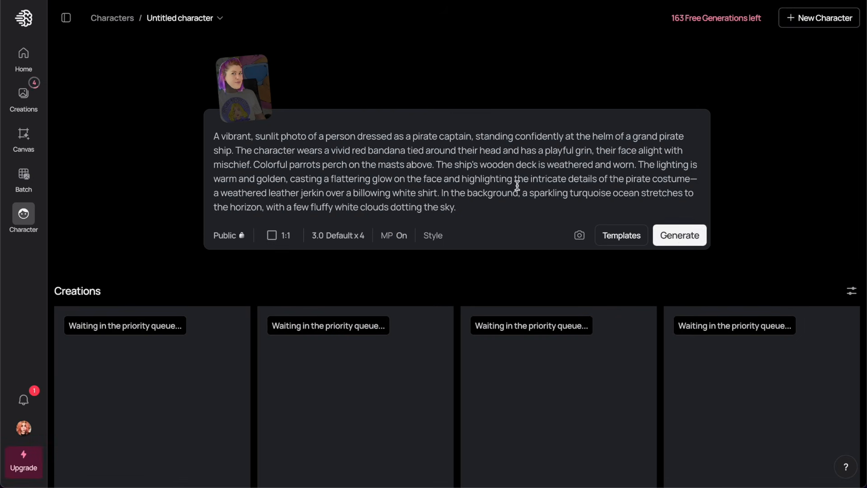
{"action": "left_click", "coordinate": [684, 242]}
Apply the Video Game template with its forest setting and generate images of the character
{"action": "left_click", "coordinate": [619, 235]}
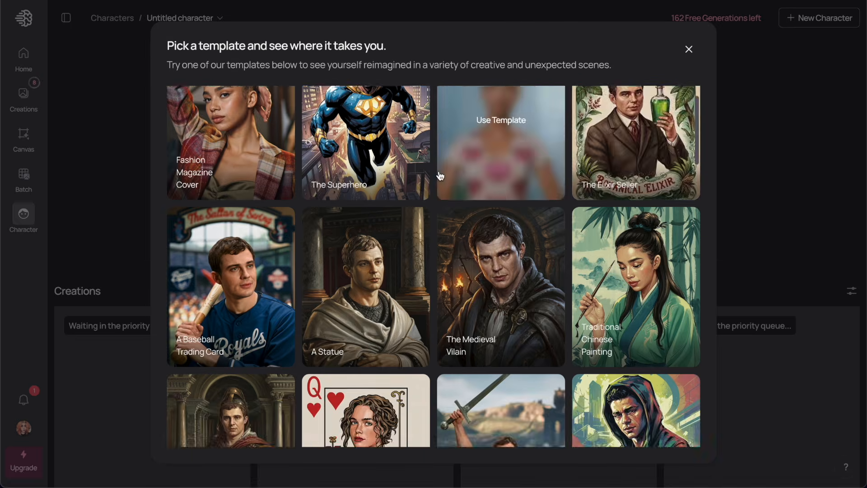
{"action": "scroll", "coordinate": [440, 175], "scroll_direction": "down", "scroll_amount": 5}
{"action": "scroll", "coordinate": [440, 175], "scroll_direction": "down", "scroll_amount": 15}
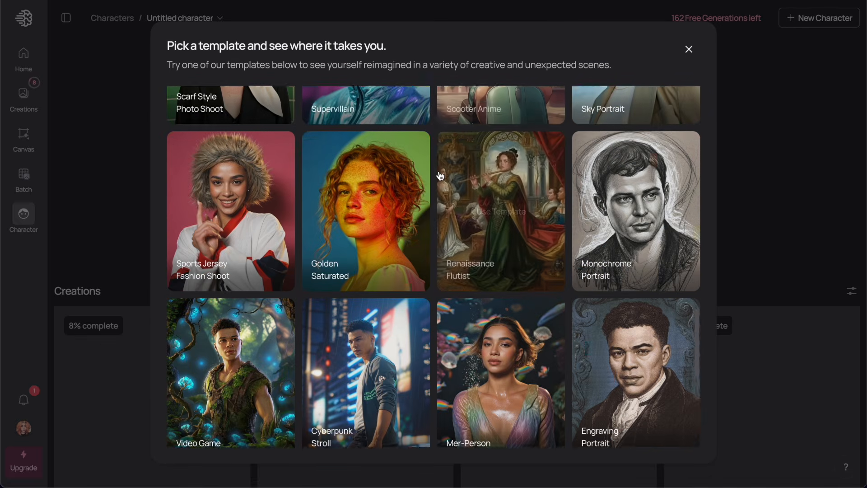
{"action": "scroll", "coordinate": [440, 175], "scroll_direction": "down", "scroll_amount": 4}
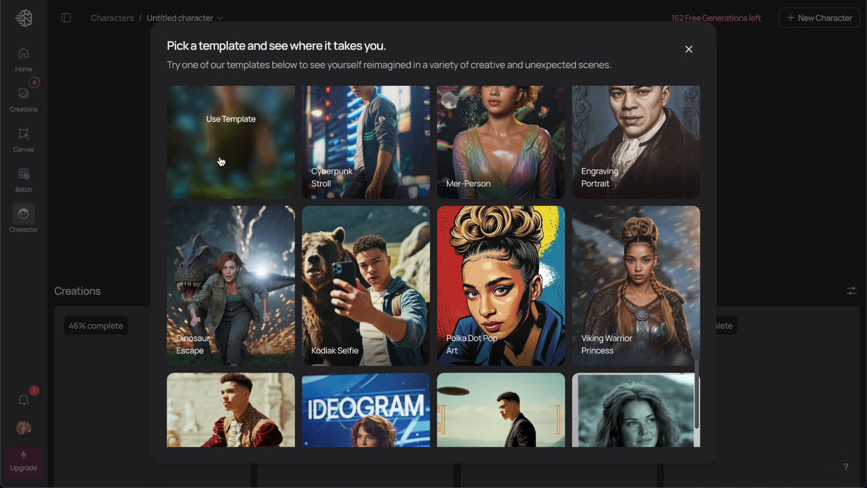
{"action": "left_click", "coordinate": [221, 162]}
{"action": "left_click", "coordinate": [679, 192]}
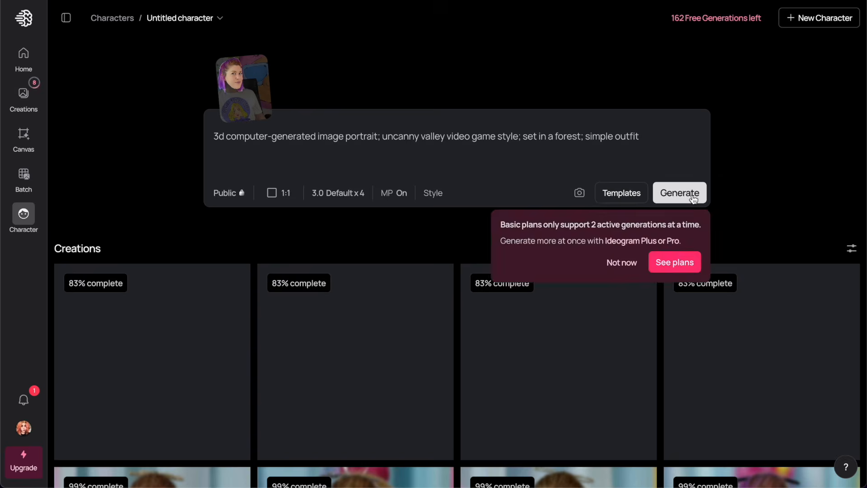
Apply the Dinosaur Escape template, generate images from it and look at the finished pirate and doll images
{"action": "left_click", "coordinate": [601, 198]}
{"action": "scroll", "coordinate": [602, 199], "scroll_direction": "down", "scroll_amount": 20}
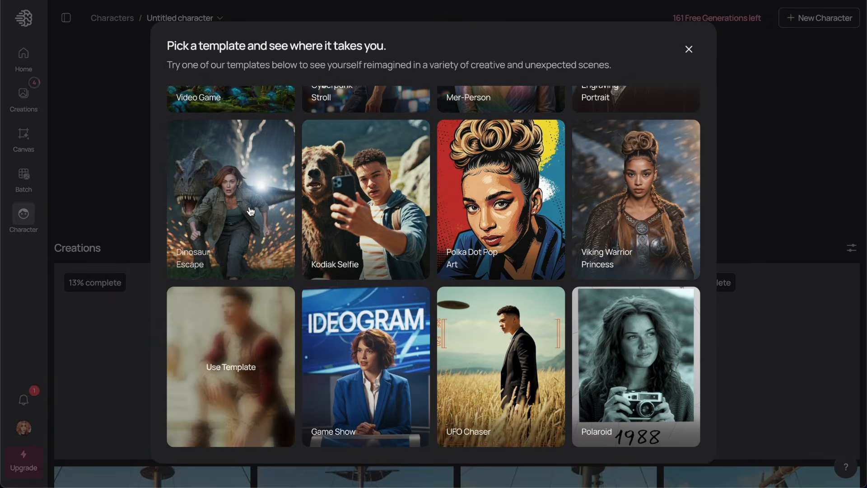
{"action": "left_click", "coordinate": [251, 210]}
{"action": "left_click", "coordinate": [687, 195]}
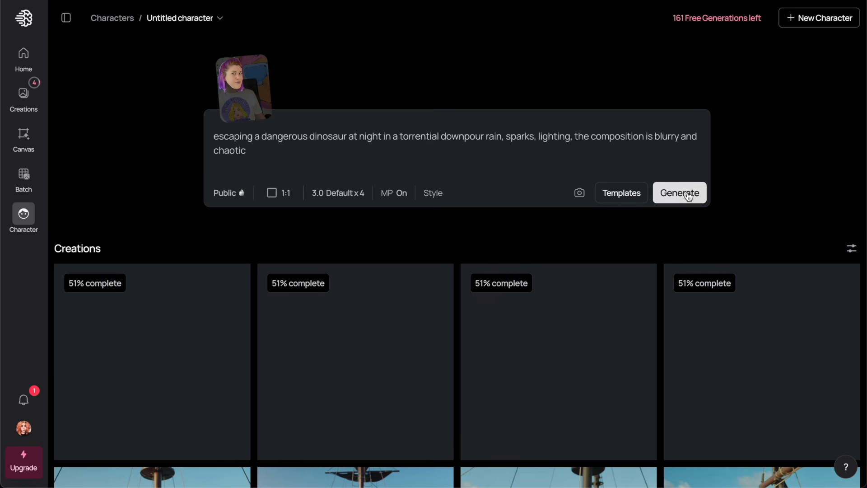
{"action": "scroll", "coordinate": [462, 158], "scroll_direction": "down", "scroll_amount": 15}
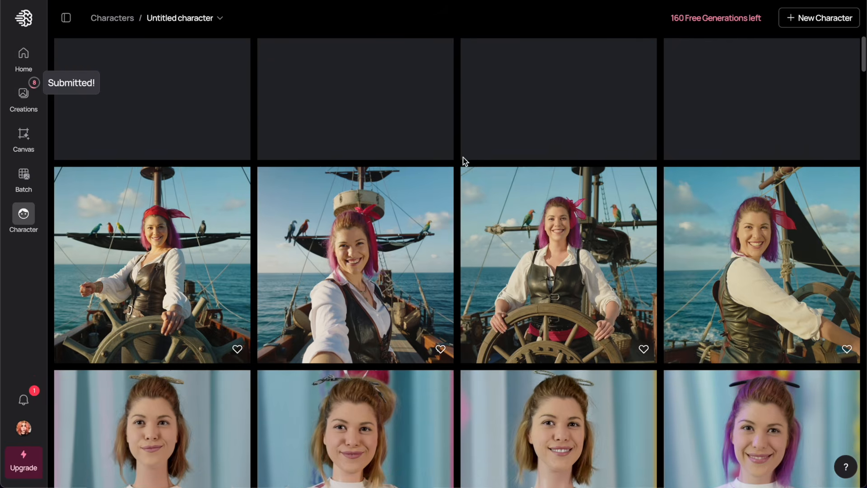
Browse the character's creations and view the finished doll and pirate captain images at full size
{"action": "scroll", "coordinate": [463, 161], "scroll_direction": "down", "scroll_amount": 5}
{"action": "scroll", "coordinate": [496, 253], "scroll_direction": "up", "scroll_amount": 8}
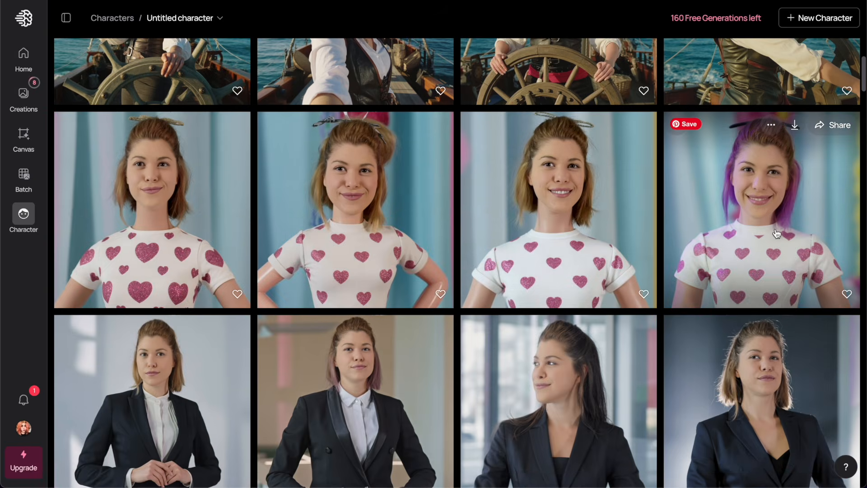
{"action": "left_click", "coordinate": [775, 232]}
{"action": "key", "text": "Left"}
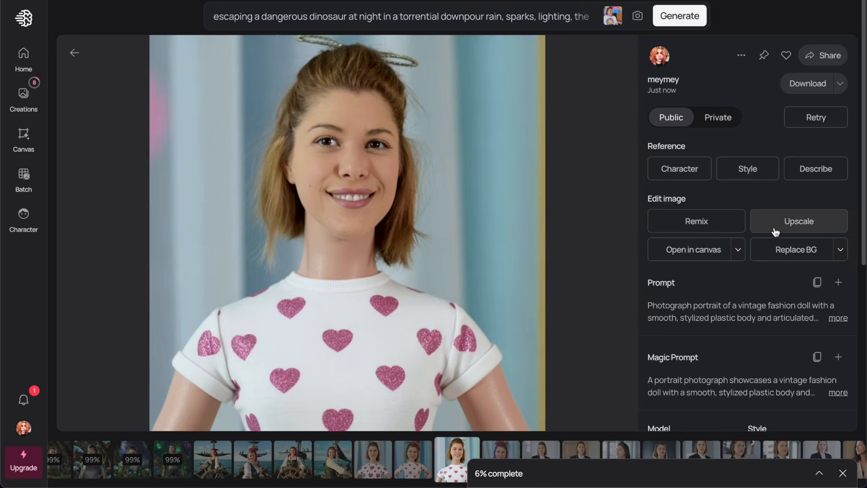
{"action": "key", "text": "Left"}
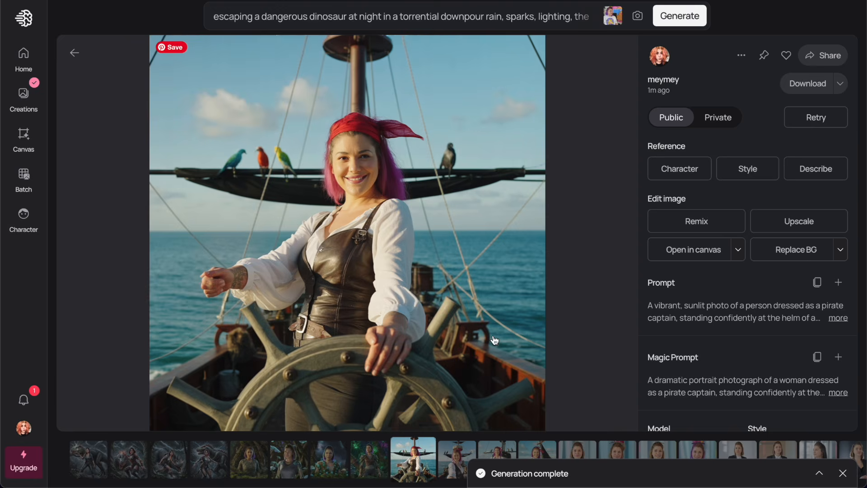
Examine the Video Game forest portraits and the Dinosaur Escape images one by one for likeness to the character
{"action": "key", "text": "Left"}
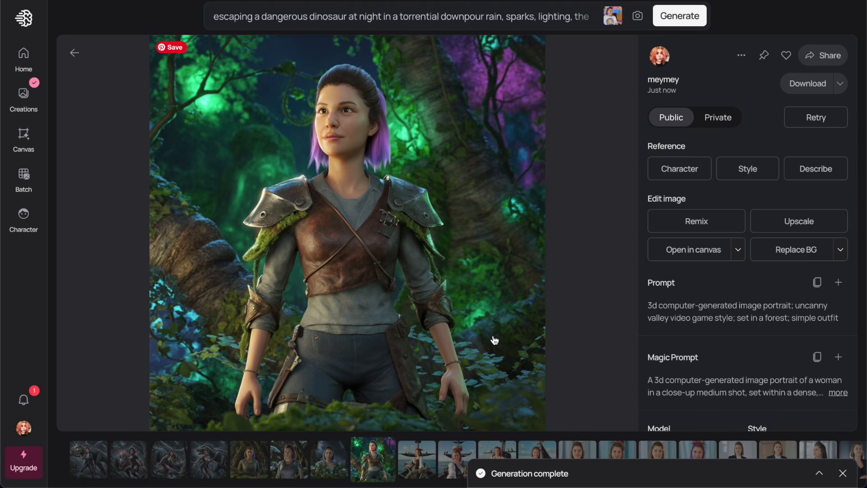
{"action": "key", "text": "Left"}
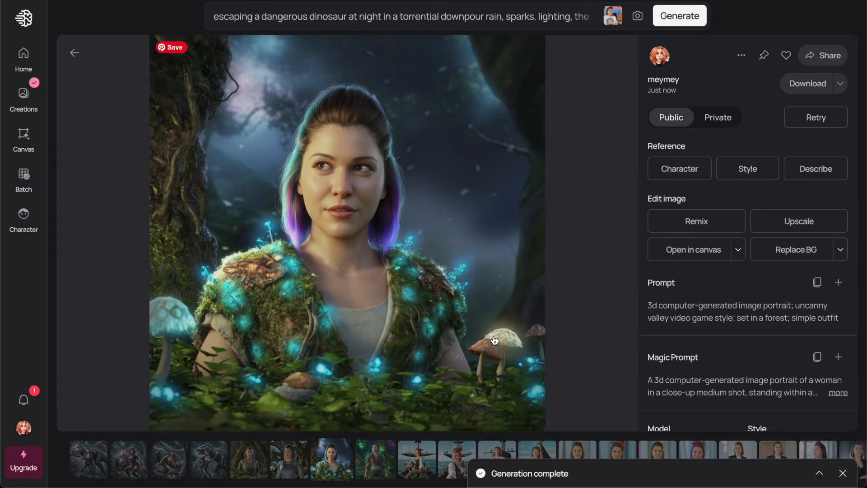
{"action": "key", "text": "Left"}
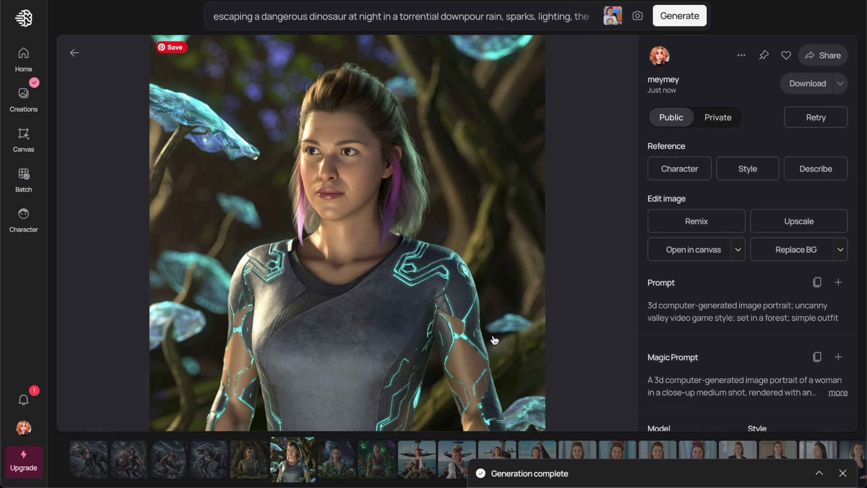
{"action": "key", "text": "Left"}
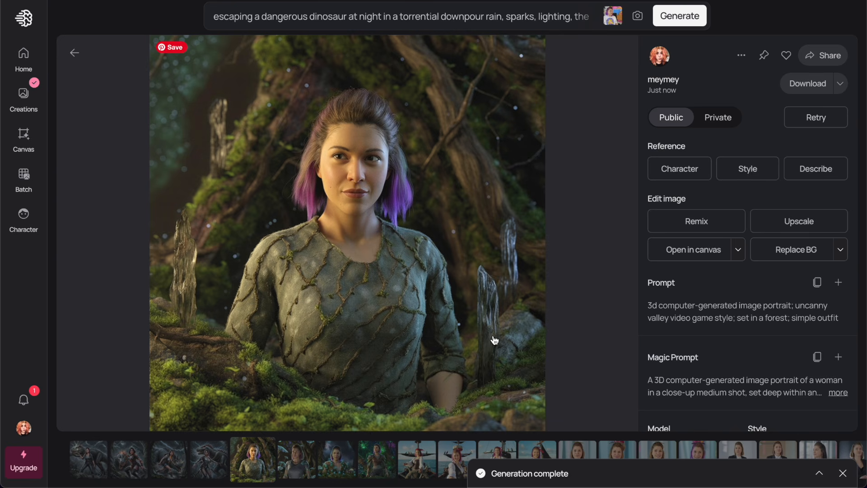
{"action": "key", "text": "Left"}
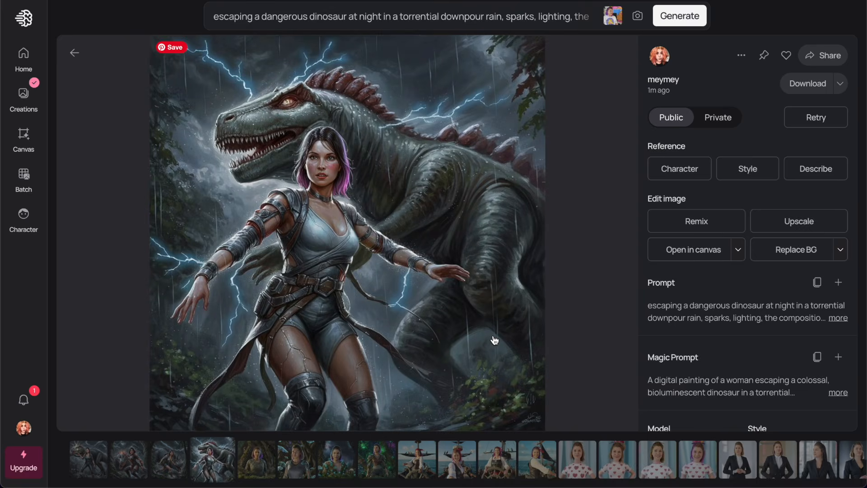
{"action": "key", "text": "Left"}
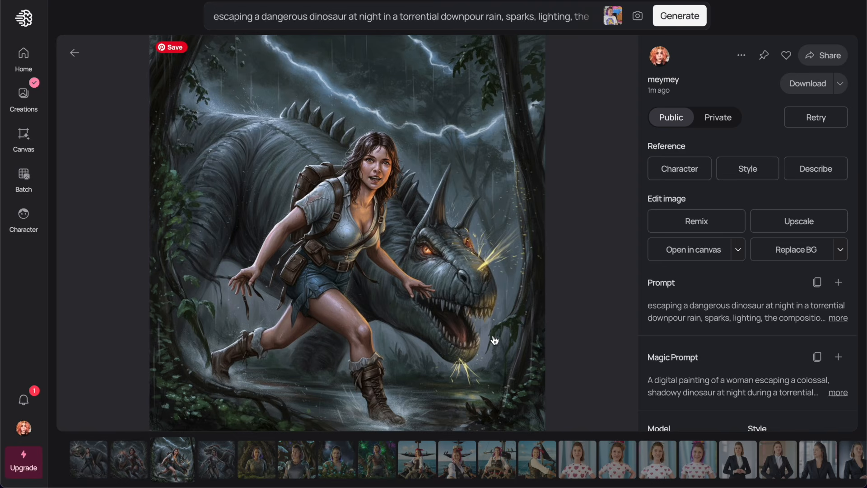
{"action": "key", "text": "Left"}
{"action": "key", "text": "Left"}
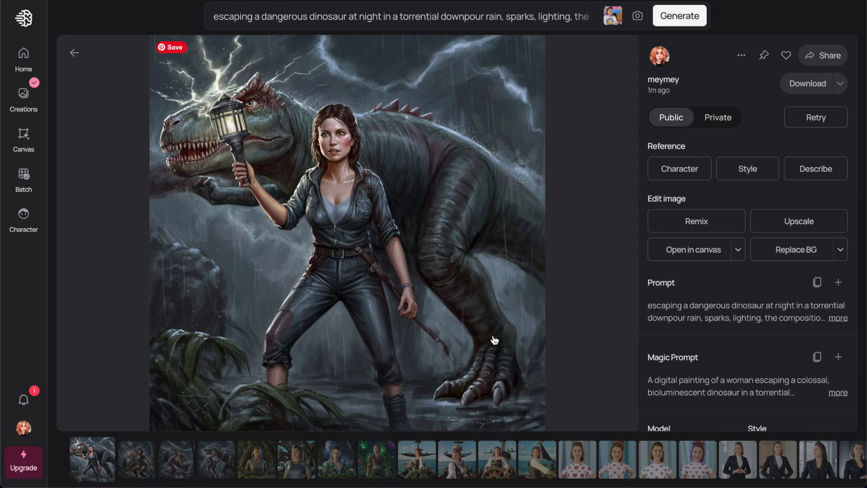
Add "a cinematic photo of a woman" to the start of the dinosaur escape prompt and generate images
{"action": "left_click", "coordinate": [432, 14]}
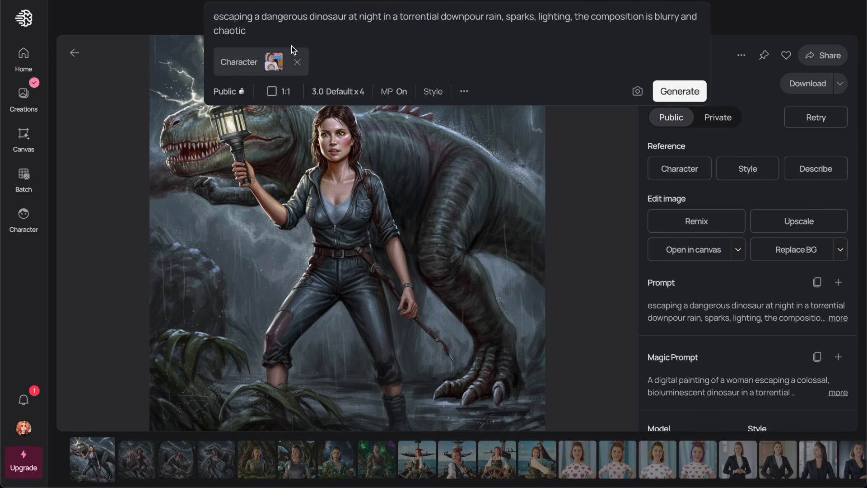
{"action": "left_click", "coordinate": [218, 14]}
{"action": "type", "text": "a cinematic photo of a woman"}
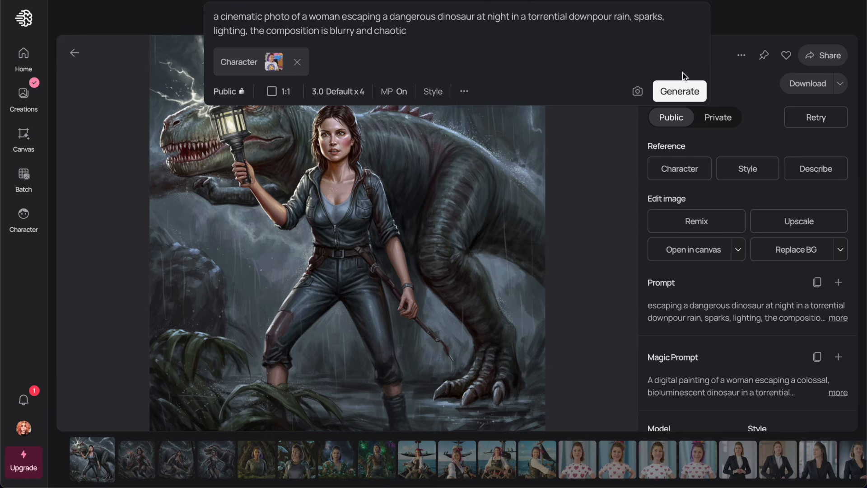
{"action": "left_click", "coordinate": [685, 92]}
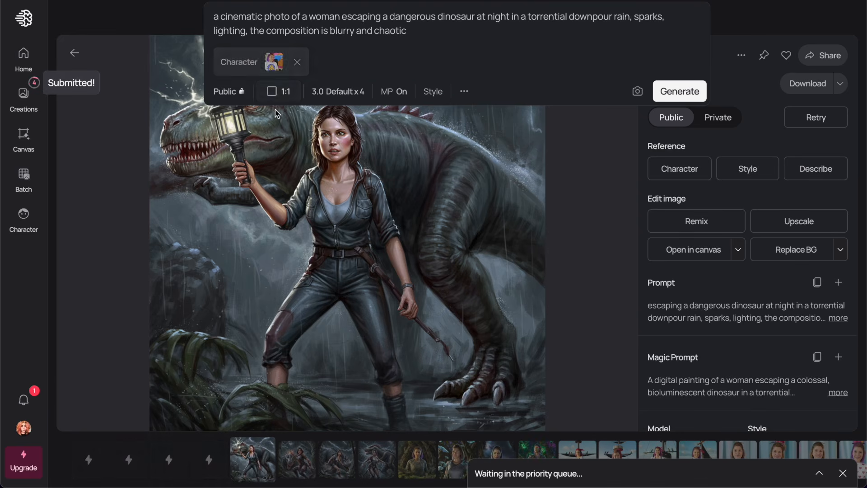
Set the aspect ratio to landscape 4:3 and generate the cinematic dinosaur prompt again
{"action": "left_click", "coordinate": [280, 92]}
{"action": "left_click", "coordinate": [519, 307]}
{"action": "left_click", "coordinate": [671, 93]}
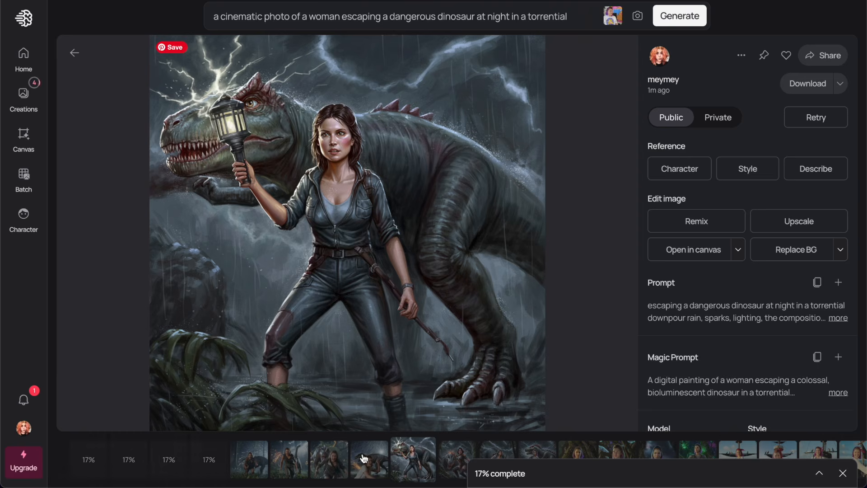
Examine the square and 4:3 cinematic dinosaur images one by one, checking the character's face and expression
{"action": "left_click", "coordinate": [378, 469]}
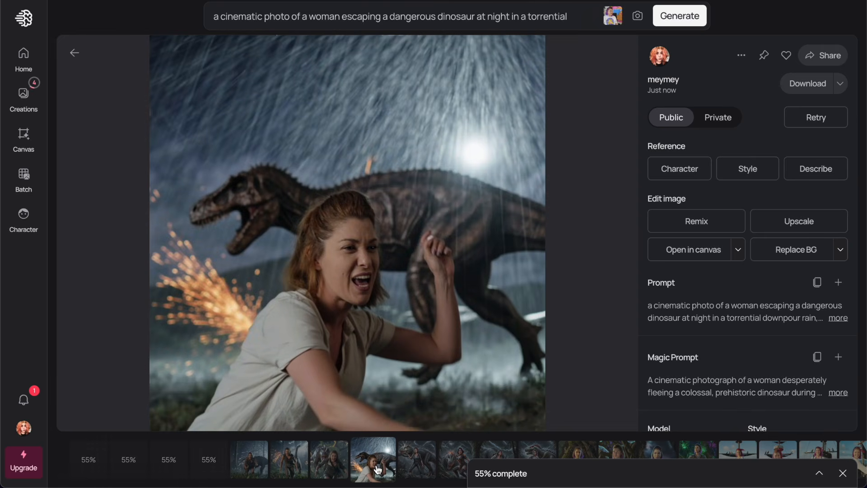
{"action": "left_click", "coordinate": [343, 467]}
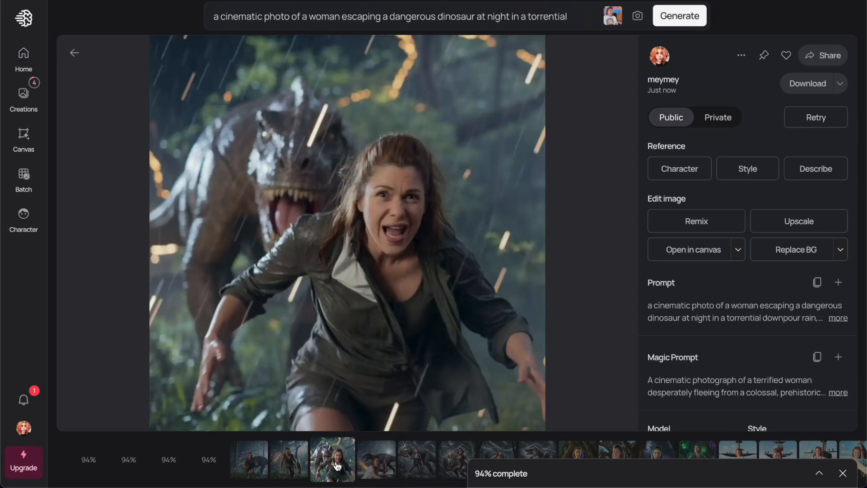
{"action": "left_click", "coordinate": [298, 462]}
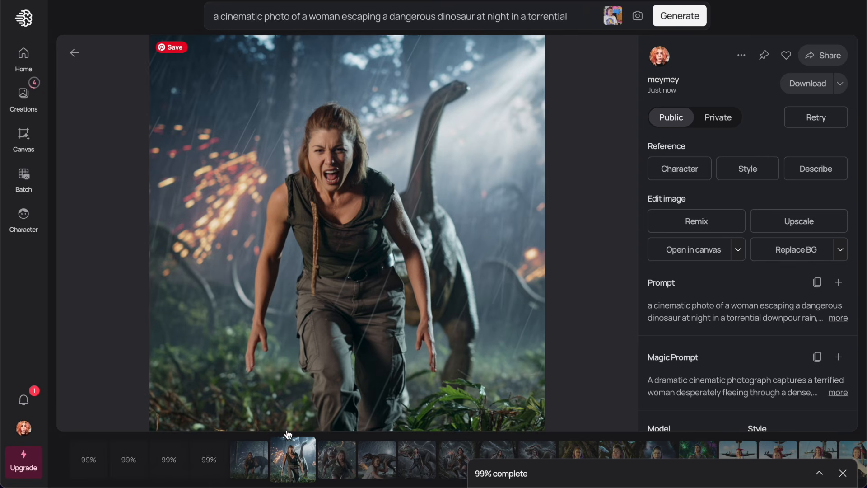
{"action": "left_click", "coordinate": [254, 468]}
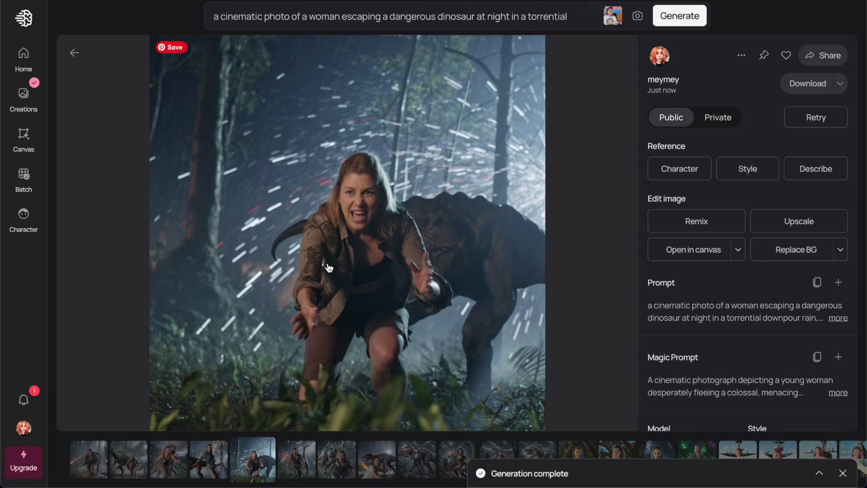
{"action": "left_click", "coordinate": [214, 459]}
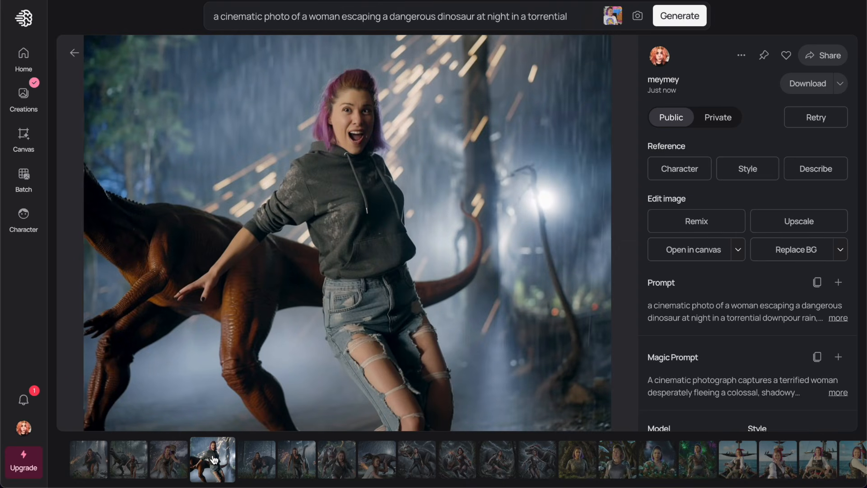
{"action": "left_click", "coordinate": [180, 461]}
{"action": "left_click", "coordinate": [136, 463]}
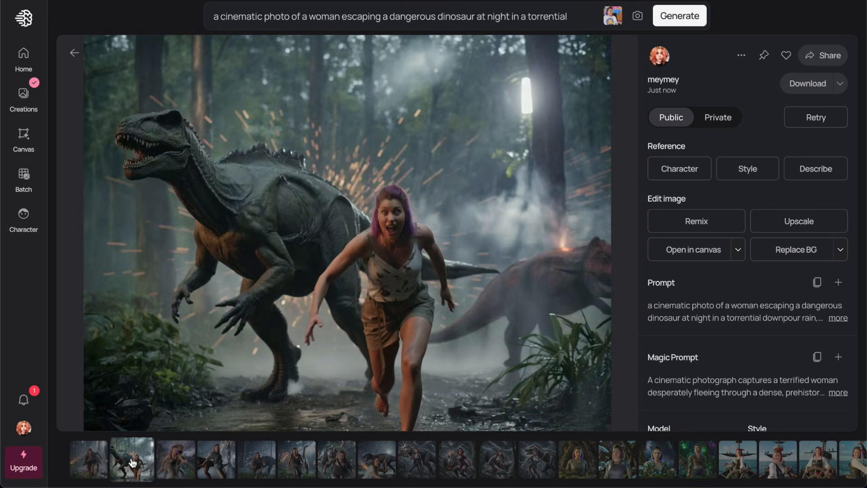
{"action": "key", "text": "Left"}
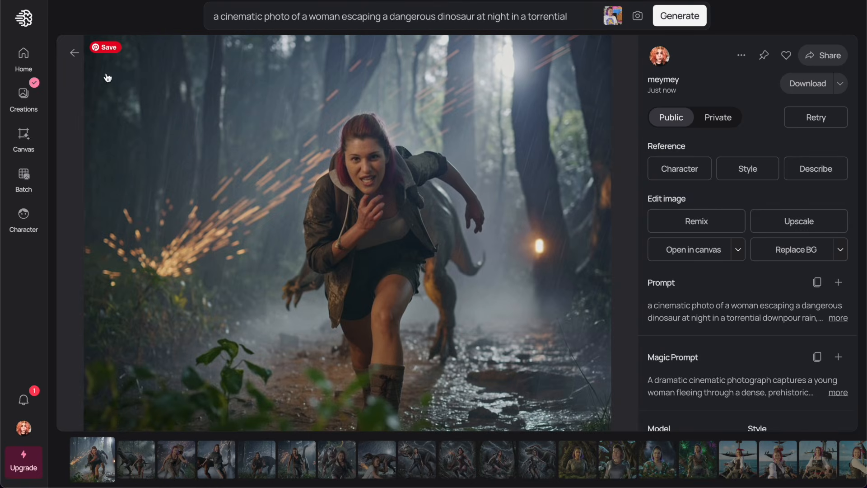
Replace the prompt with an artist in her home studio drinking tea and looking at her canvas, paint on hair and white sweater, and generate images
{"action": "left_click", "coordinate": [74, 53]}
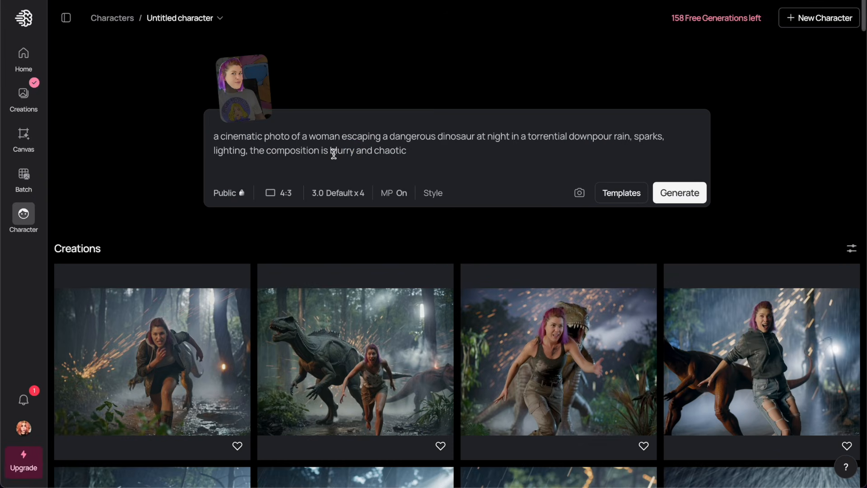
{"action": "triple_click", "coordinate": [337, 144]}
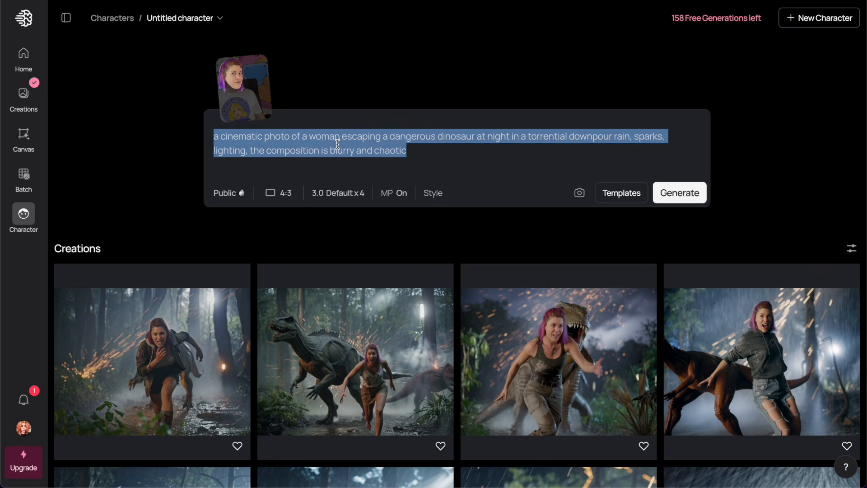
{"action": "type", "text": "an artist in her home studio, drinking a cup of tea while looking at a canvas she just painted., she has paint on her hair and on her white sweater"}
{"action": "key", "text": "Return"}
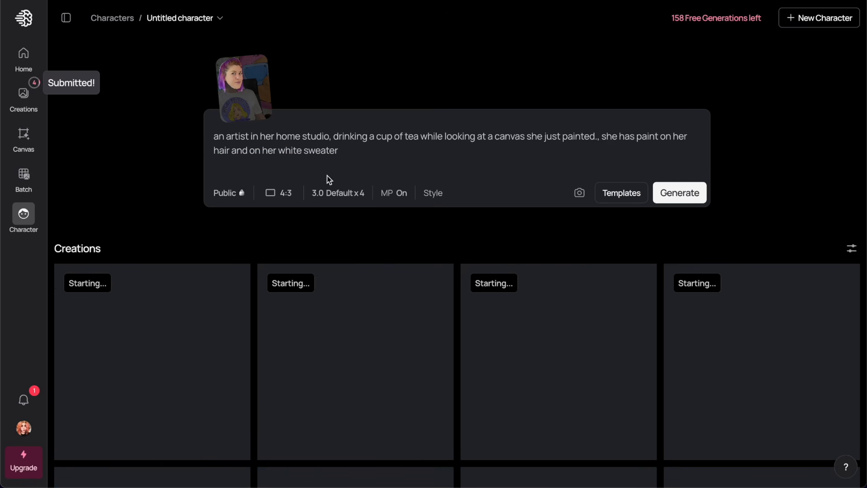
Set the aspect ratio to portrait 4:5 and generate the artist prompt again
{"action": "left_click", "coordinate": [284, 193]}
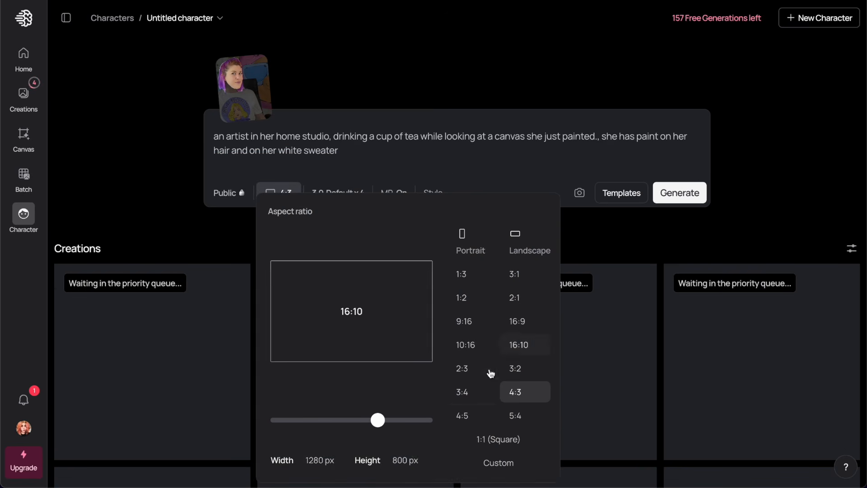
{"action": "left_click", "coordinate": [469, 414]}
{"action": "left_click", "coordinate": [676, 194]}
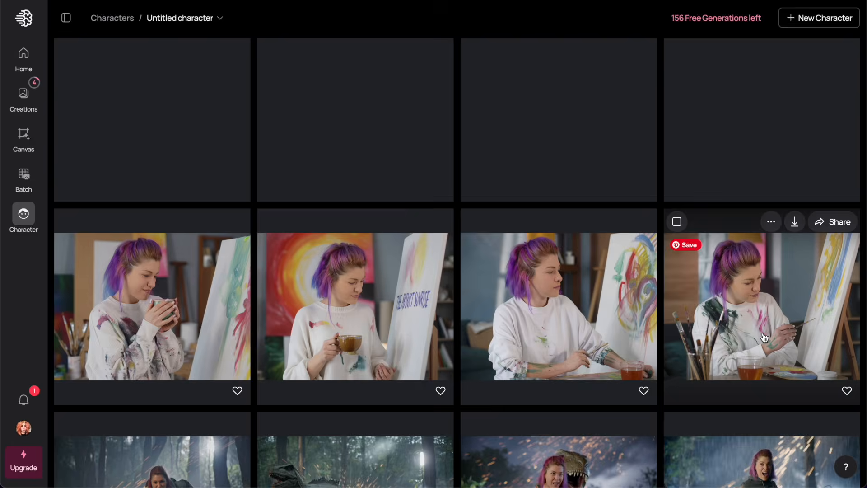
Examine the landscape and portrait artist studio images one by one, comparing the face, hair and paint details
{"action": "left_click", "coordinate": [762, 332]}
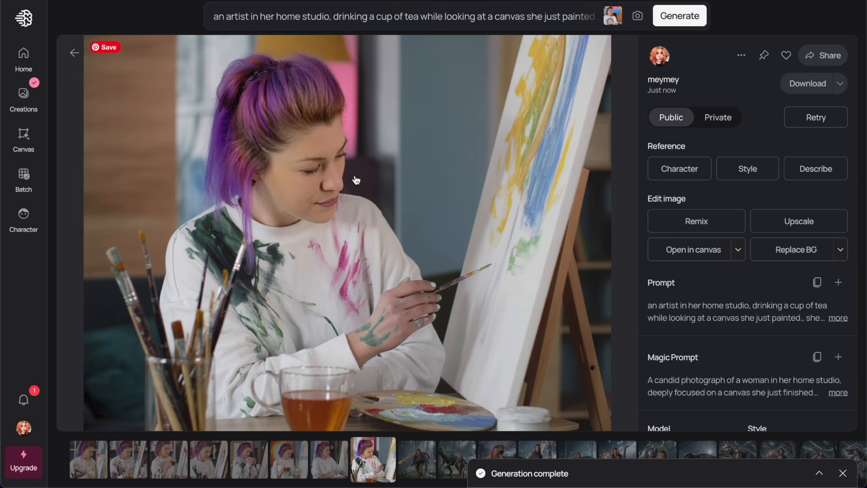
{"action": "key", "text": "Left"}
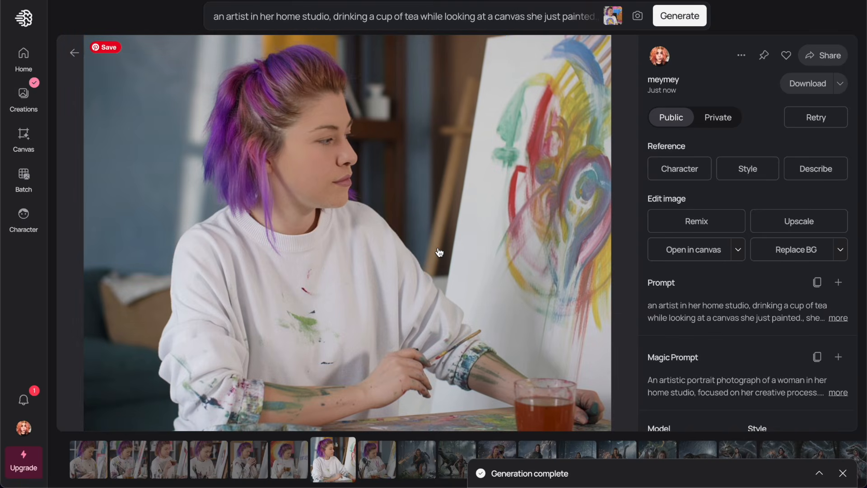
{"action": "key", "text": "Left"}
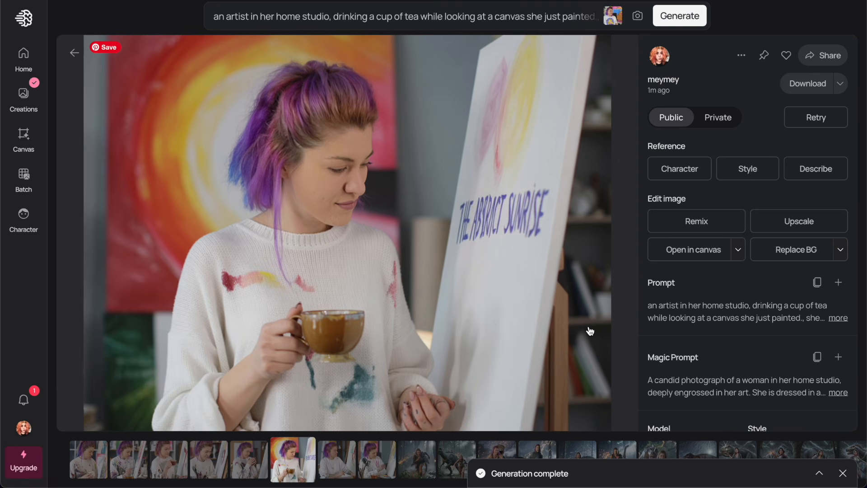
{"action": "key", "text": "Left"}
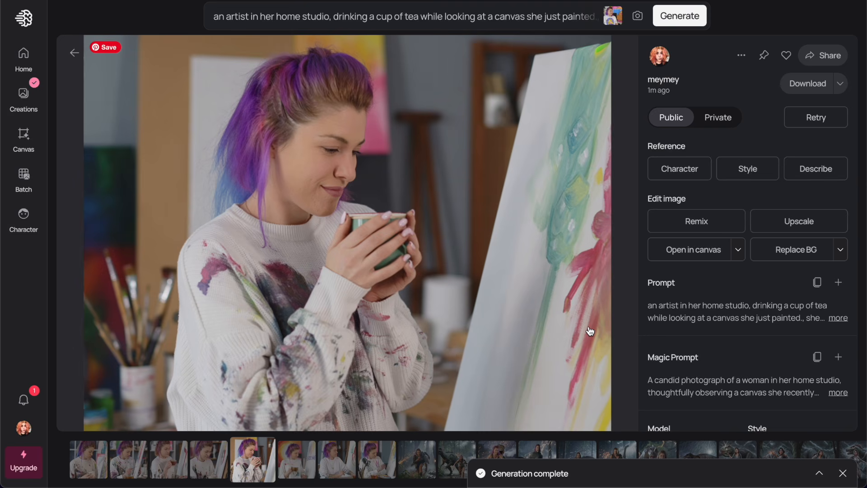
{"action": "key", "text": "Left"}
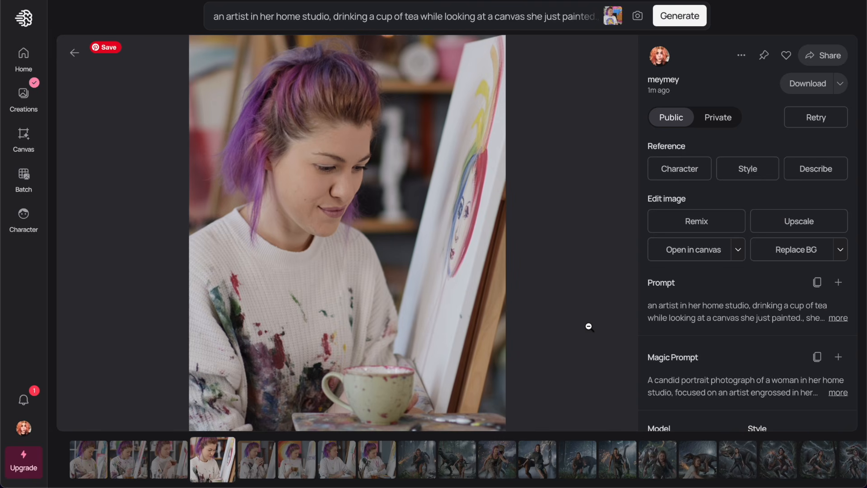
{"action": "key", "text": "Left"}
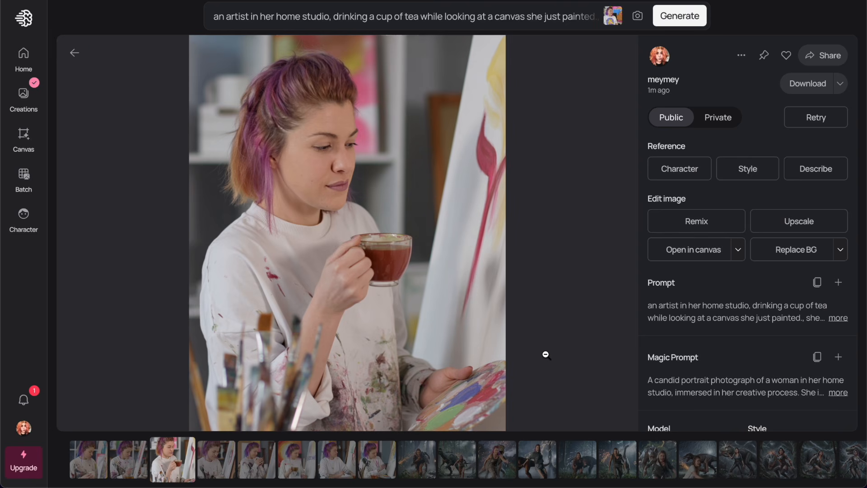
{"action": "key", "text": "Left"}
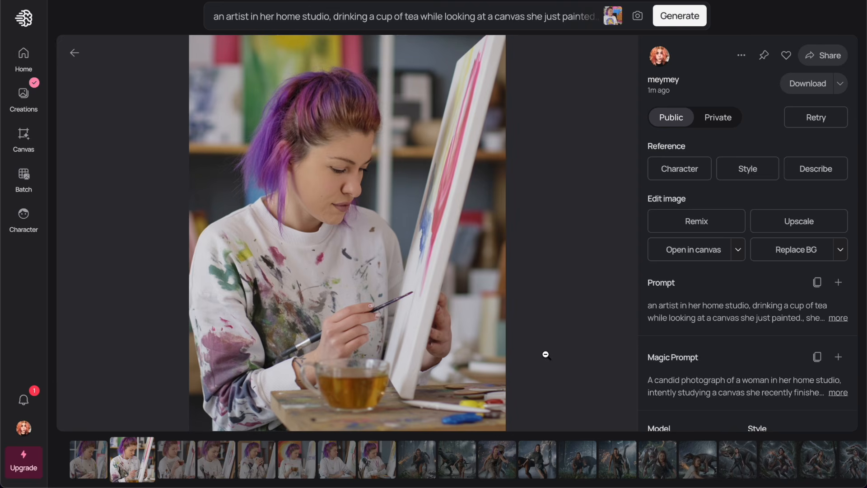
{"action": "key", "text": "Left"}
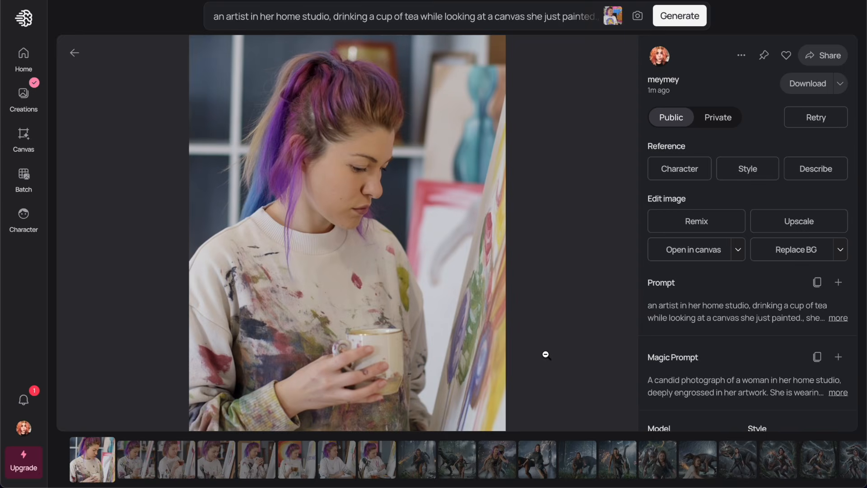
{"action": "key", "text": "Right"}
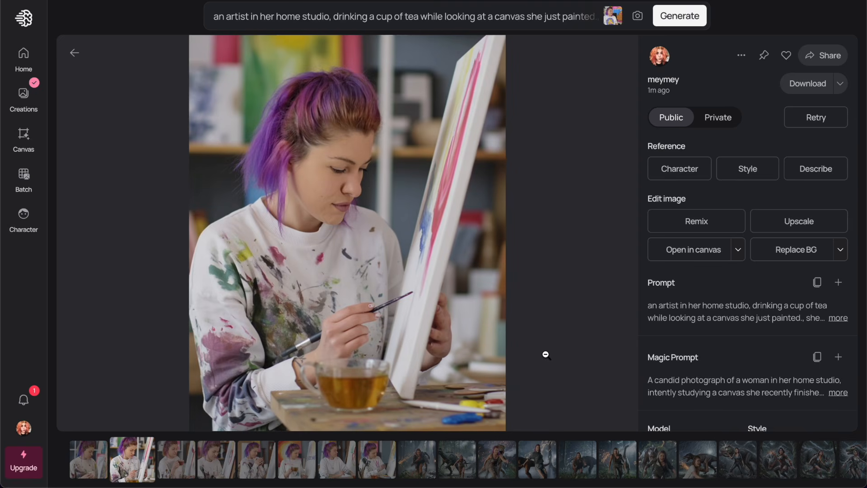